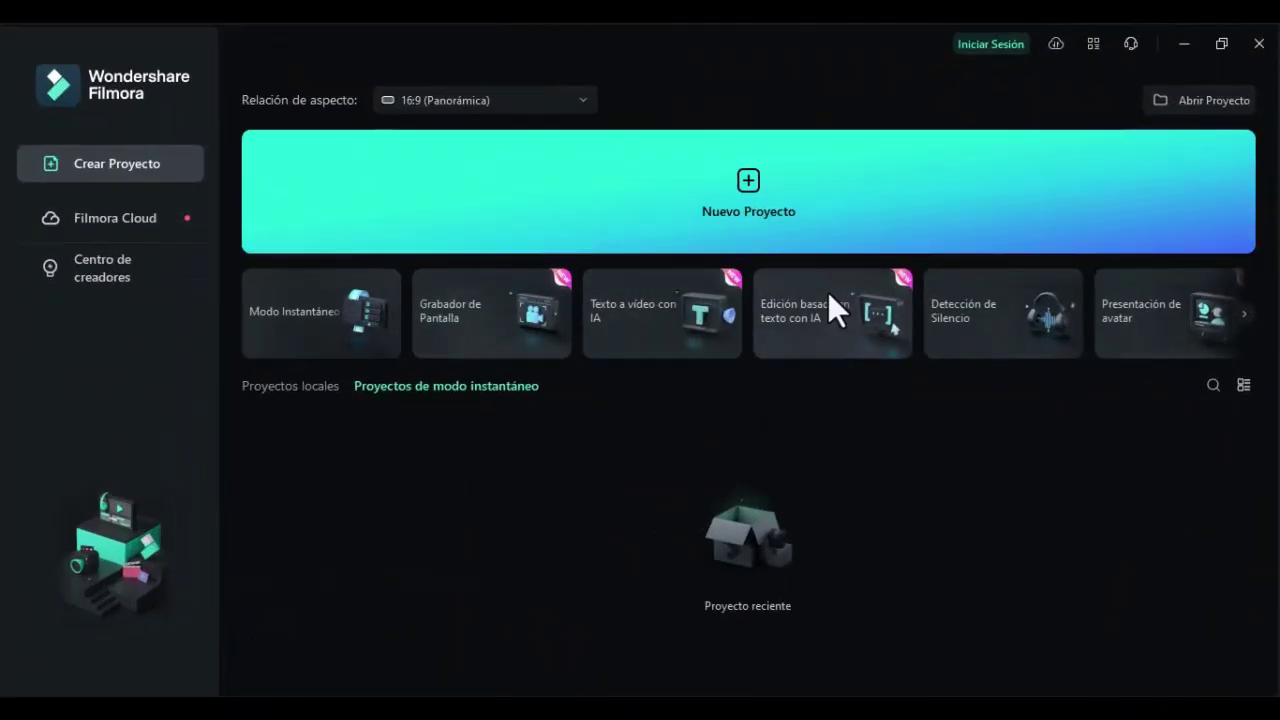
Sign in to the Wondershare account with a Google account.
{"action": "mouse_move", "coordinate": [828, 292]}
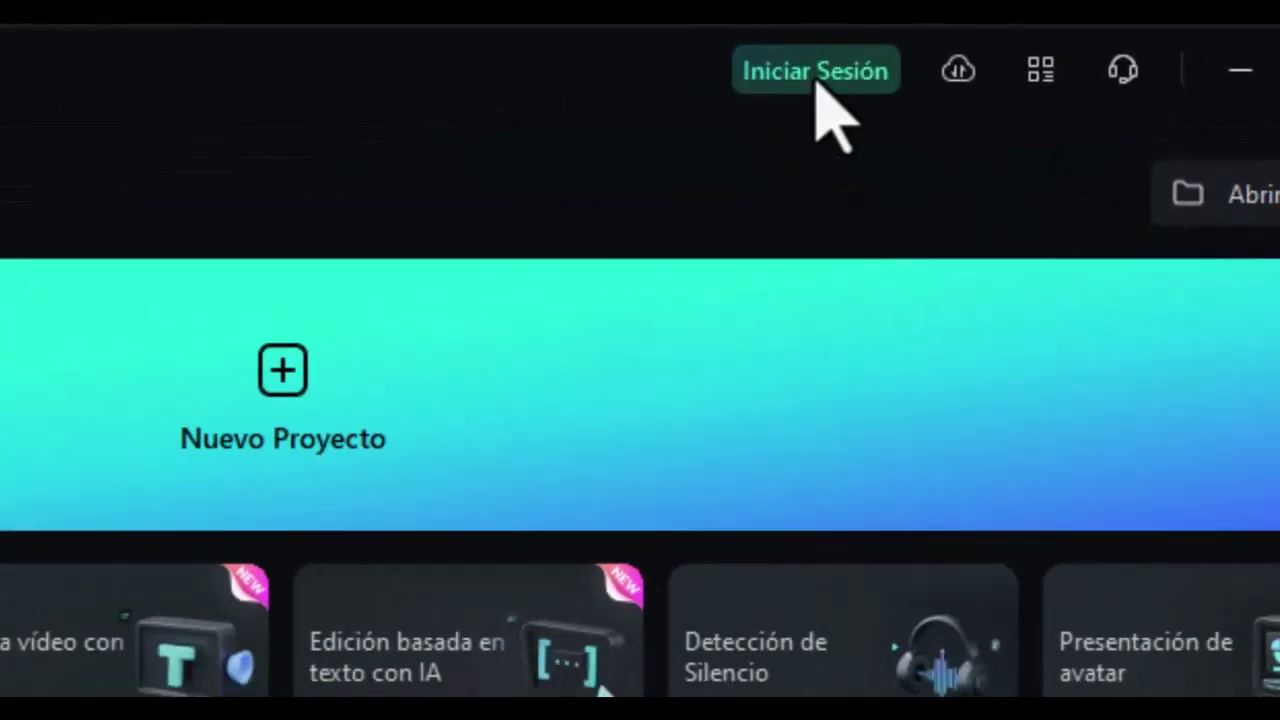
{"action": "left_click", "coordinate": [766, 92]}
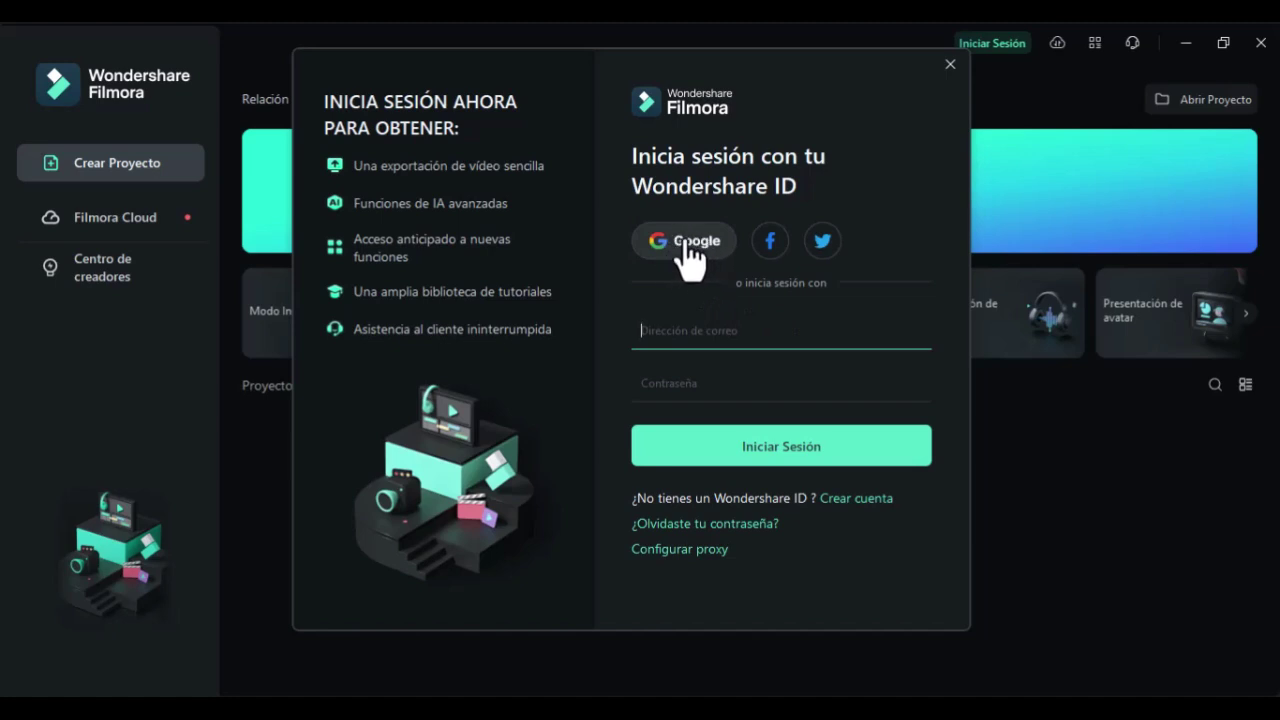
{"action": "left_click", "coordinate": [688, 250]}
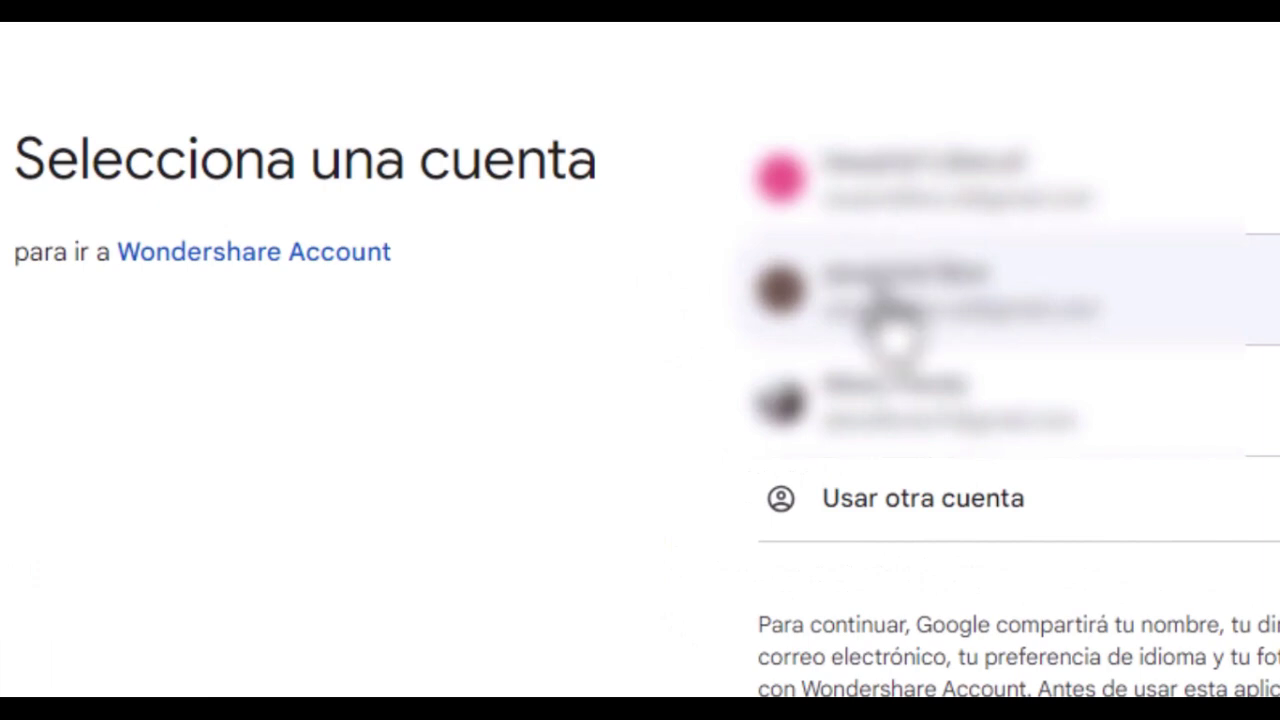
{"action": "left_click", "coordinate": [943, 286]}
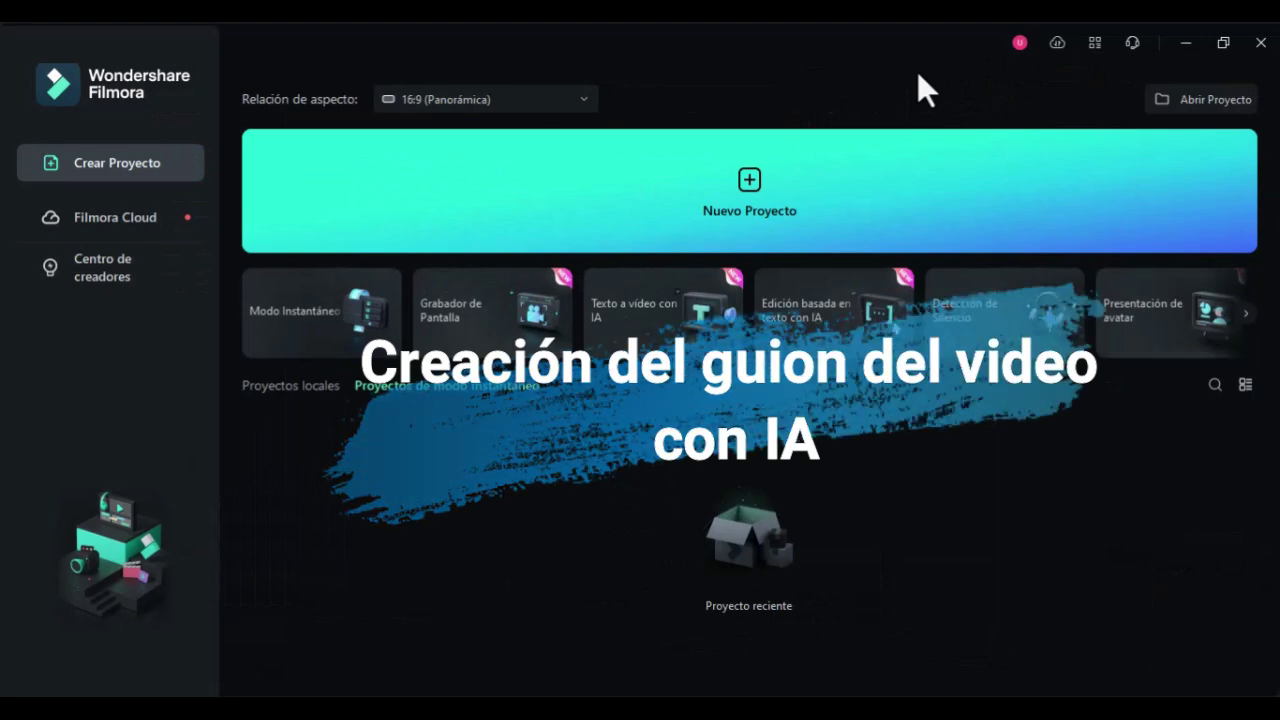
Start an AI-generated script in the AI text-to-video tool, with the text type Artículo informativo/explicativo.
{"action": "mouse_move", "coordinate": [614, 312]}
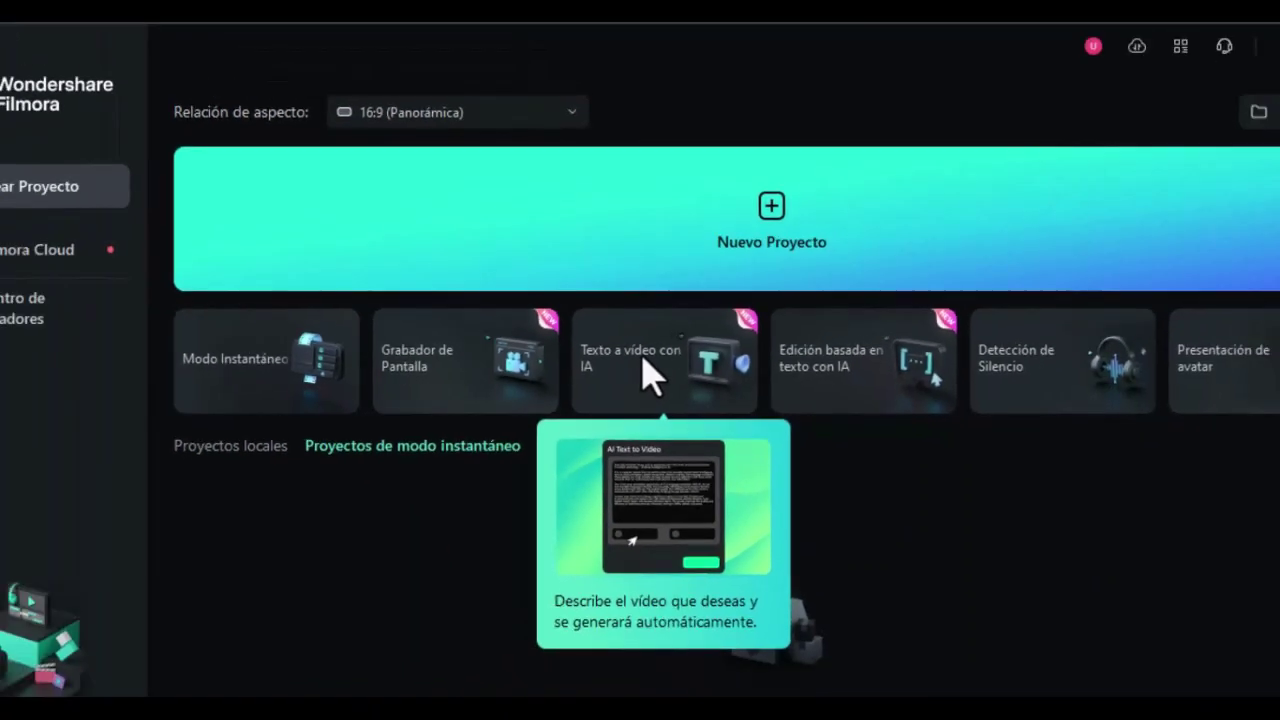
{"action": "left_click", "coordinate": [450, 360]}
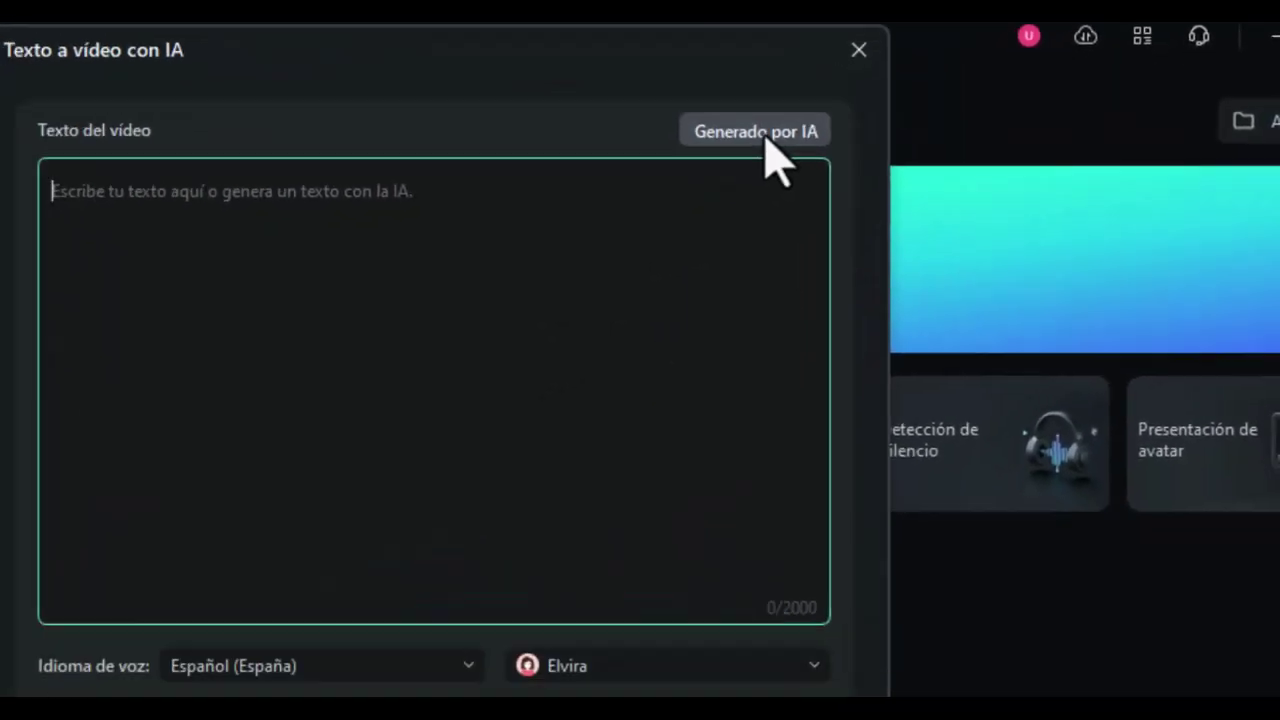
{"action": "left_click", "coordinate": [670, 180]}
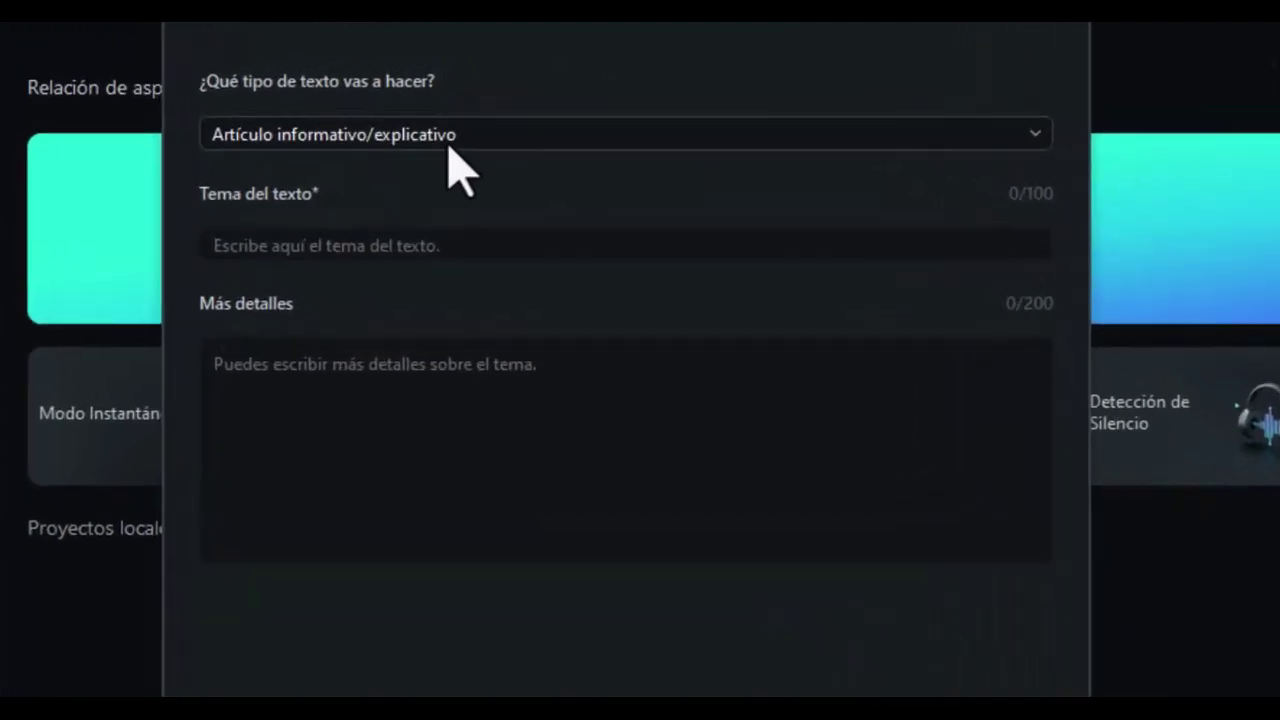
{"action": "left_click", "coordinate": [472, 110]}
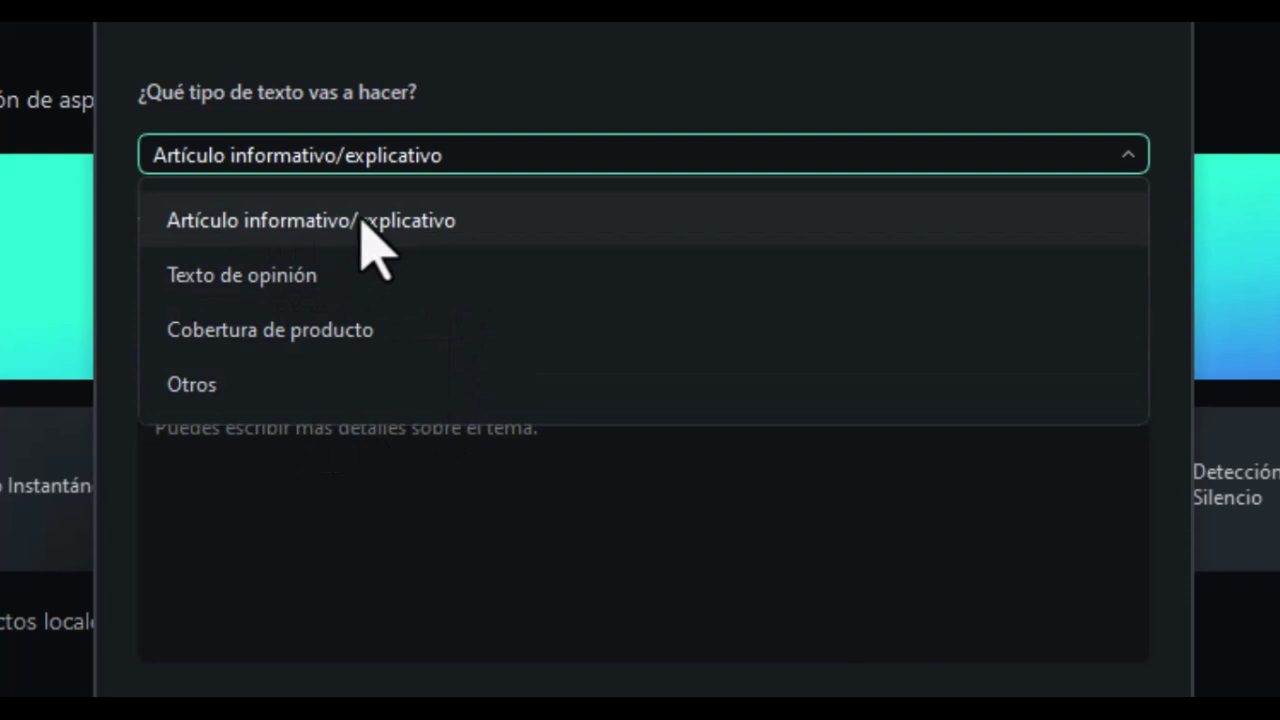
{"action": "left_click", "coordinate": [433, 238]}
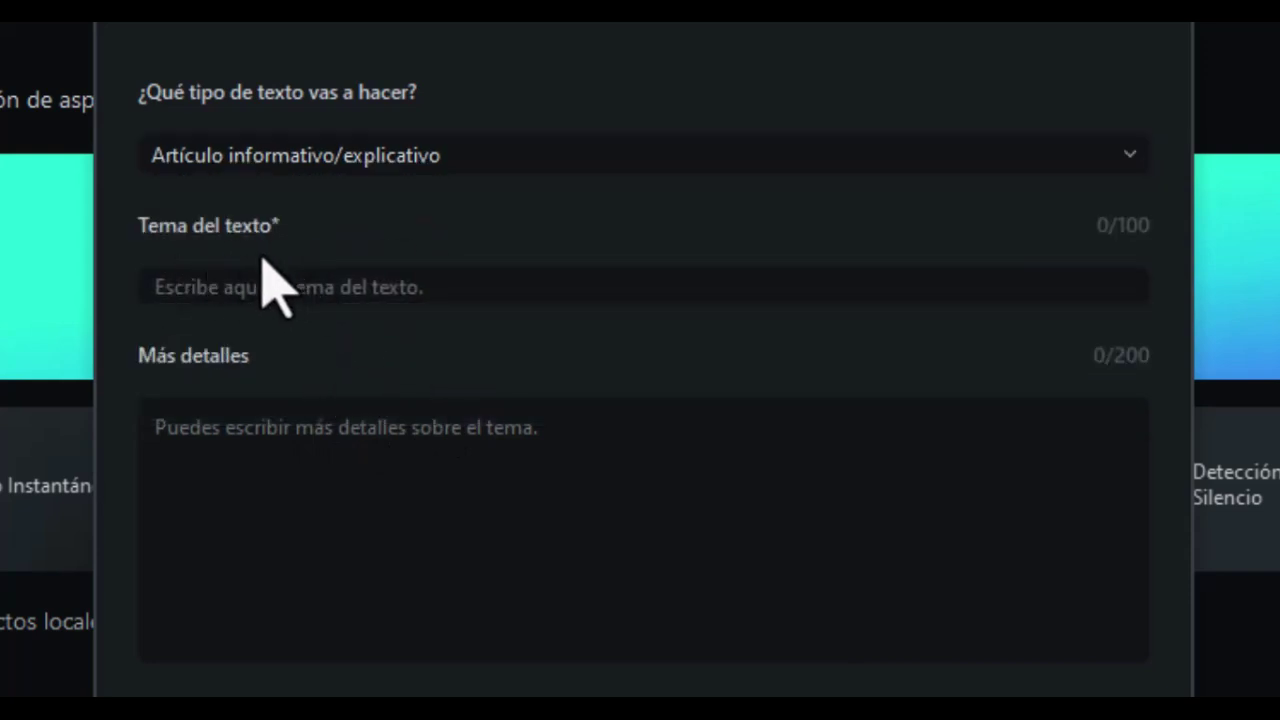
Set the text topic to "primer implante de chip cerebral realizado por la empresa de elonk musk" and generate the text.
{"action": "left_click", "coordinate": [362, 290]}
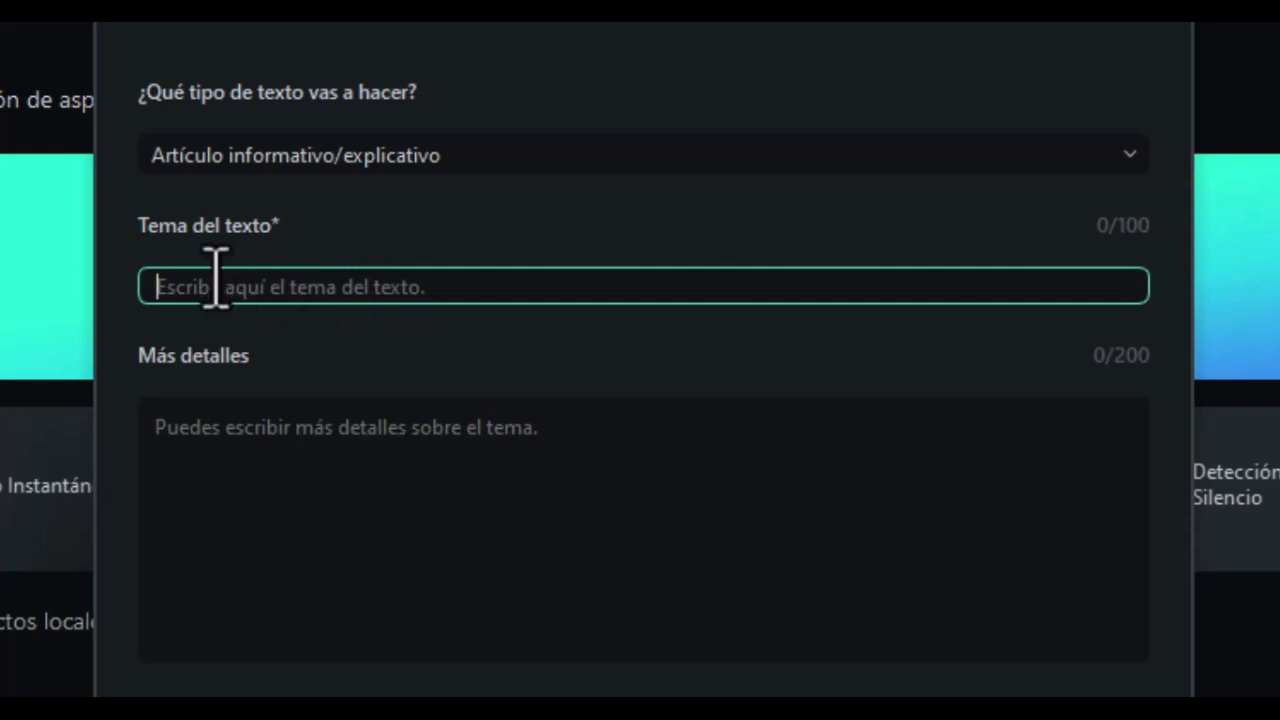
{"action": "type", "text": "primer implante de chip cerebral realizado por la empresa de elonk musk"}
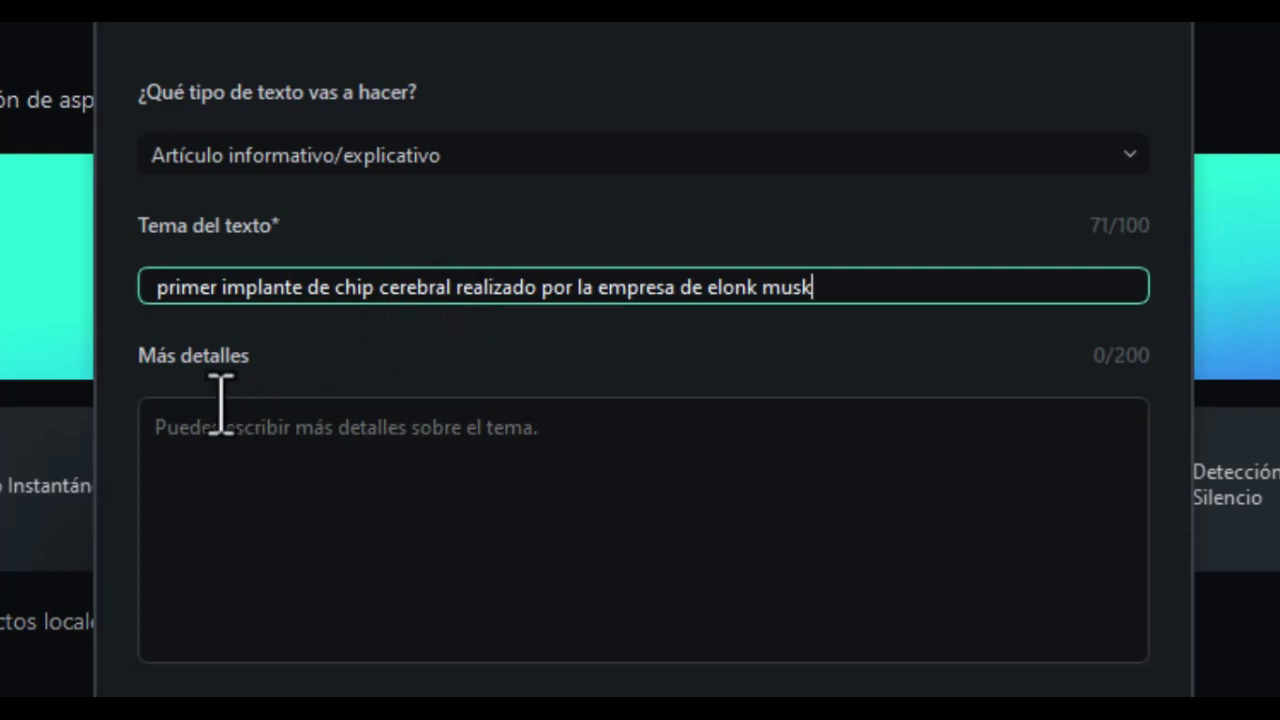
{"action": "left_click", "coordinate": [268, 446]}
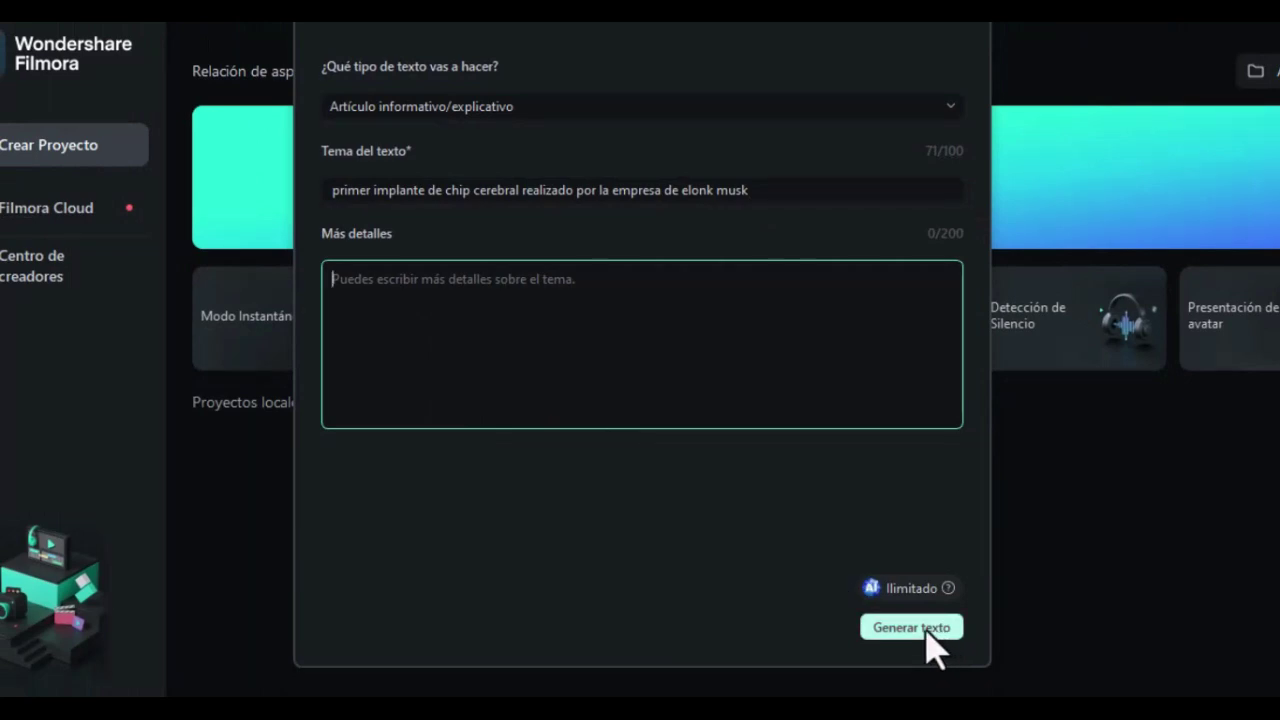
{"action": "left_click", "coordinate": [912, 628]}
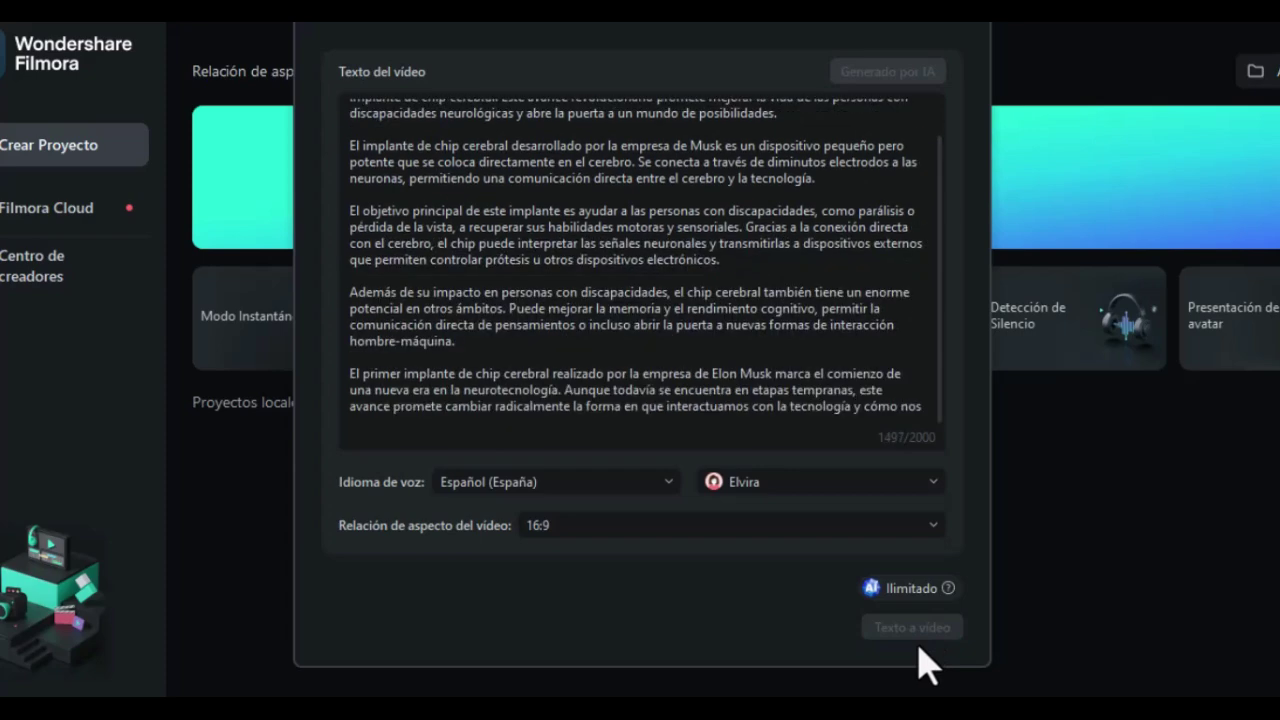
Read through the generated video script from the first paragraph to the last.
{"action": "left_click_drag", "start_coordinate": [350, 118], "coordinate": [706, 370]}
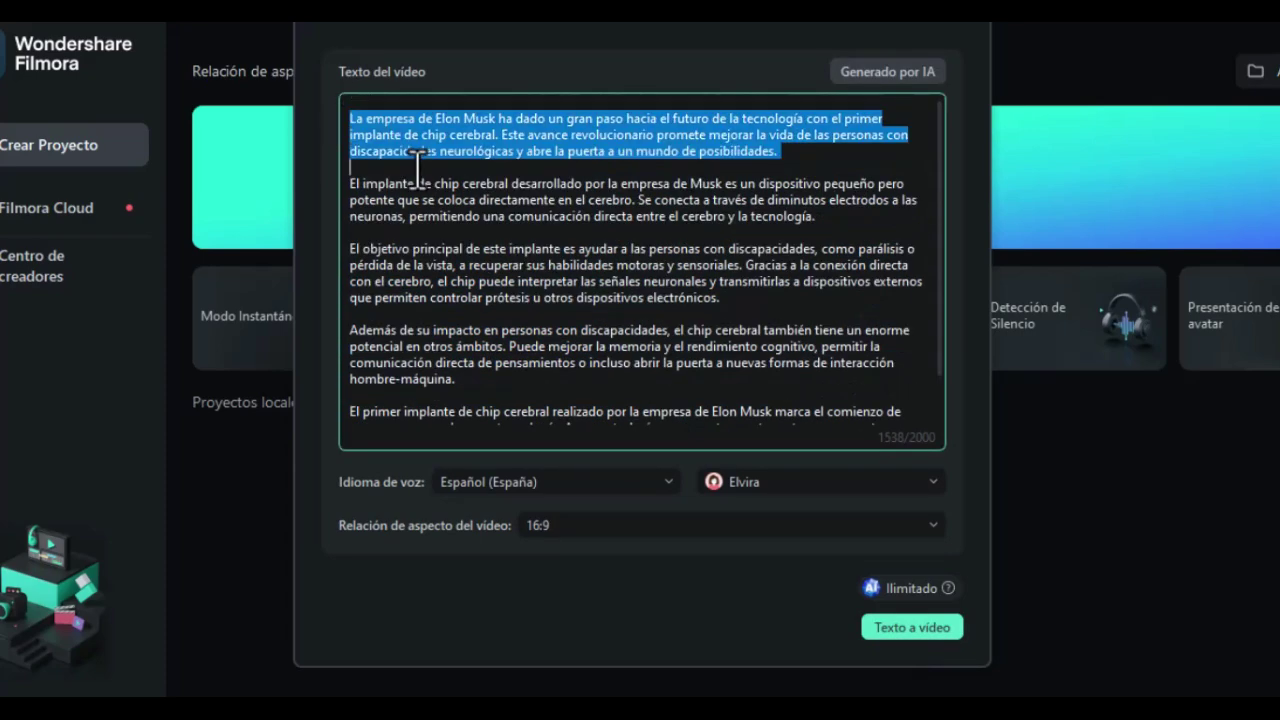
{"action": "left_click_drag", "start_coordinate": [423, 160], "coordinate": [703, 390]}
{"action": "scroll", "coordinate": [703, 390], "scroll_direction": "down", "scroll_amount": 1}
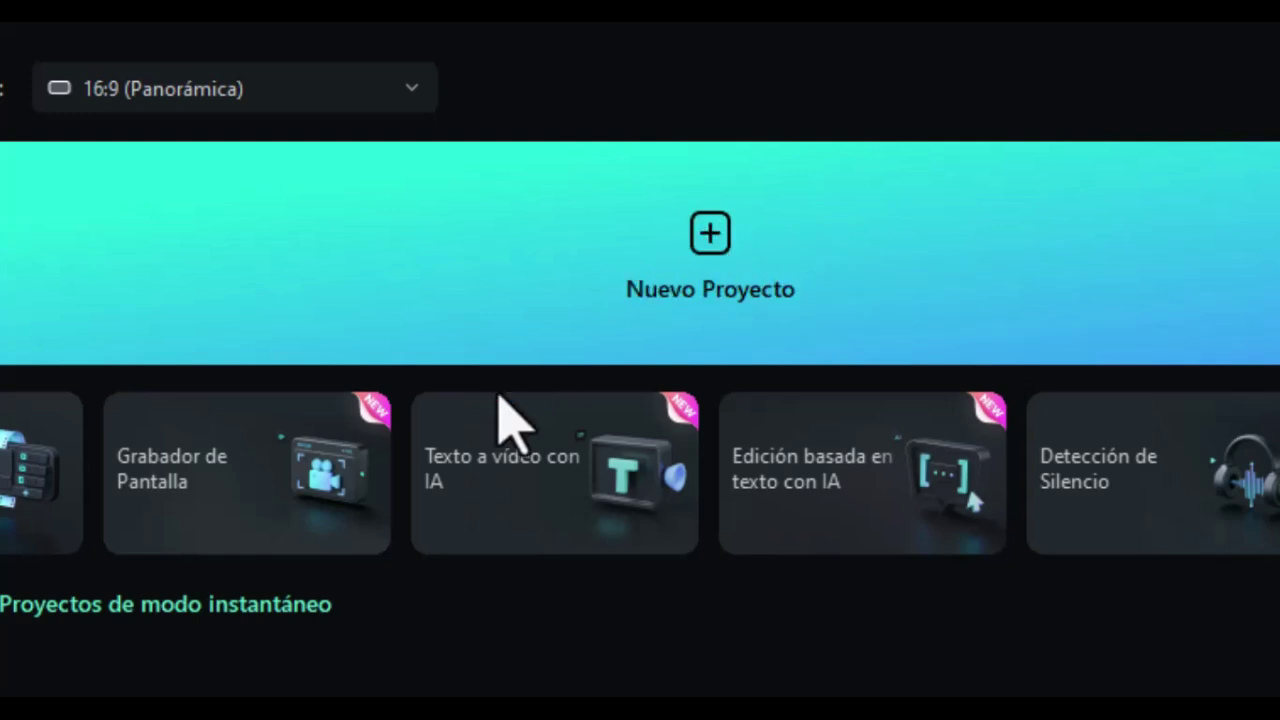
Reopen the AI text-to-video tool and enter the revised script about Neuralink's brain chip implant, ending with the request for comments.
{"action": "mouse_move", "coordinate": [490, 516]}
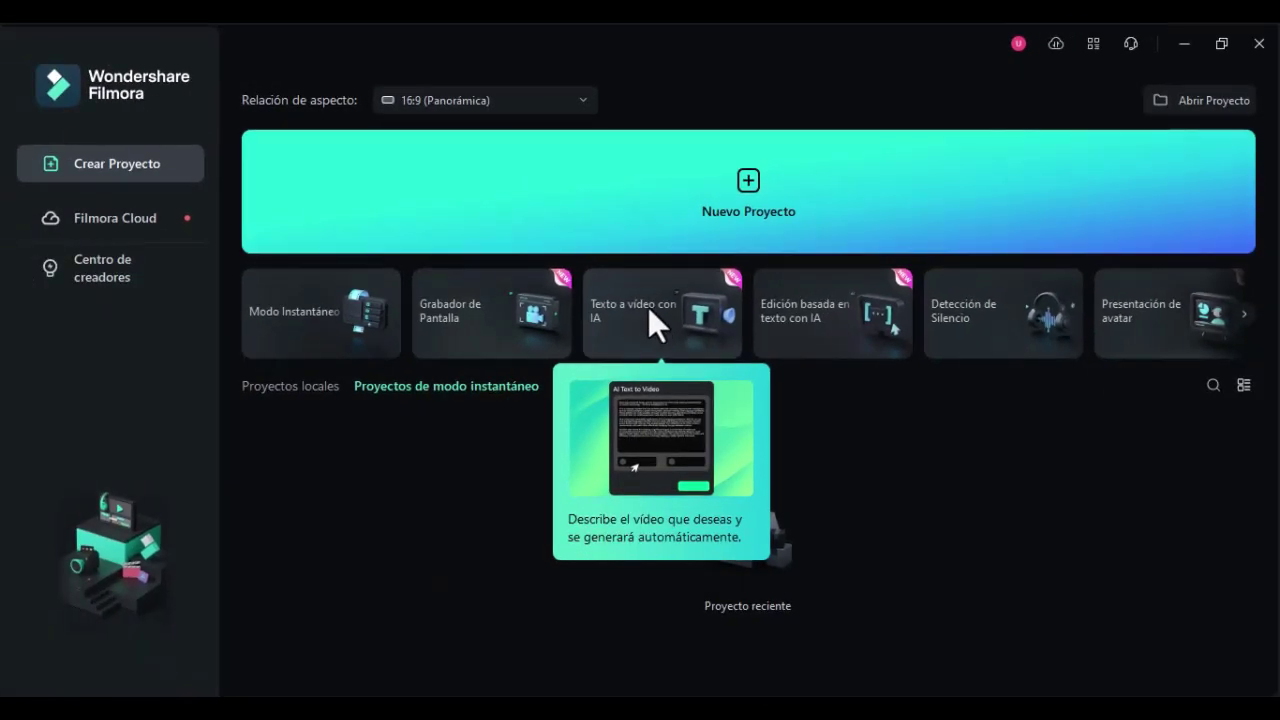
{"action": "left_click", "coordinate": [650, 306]}
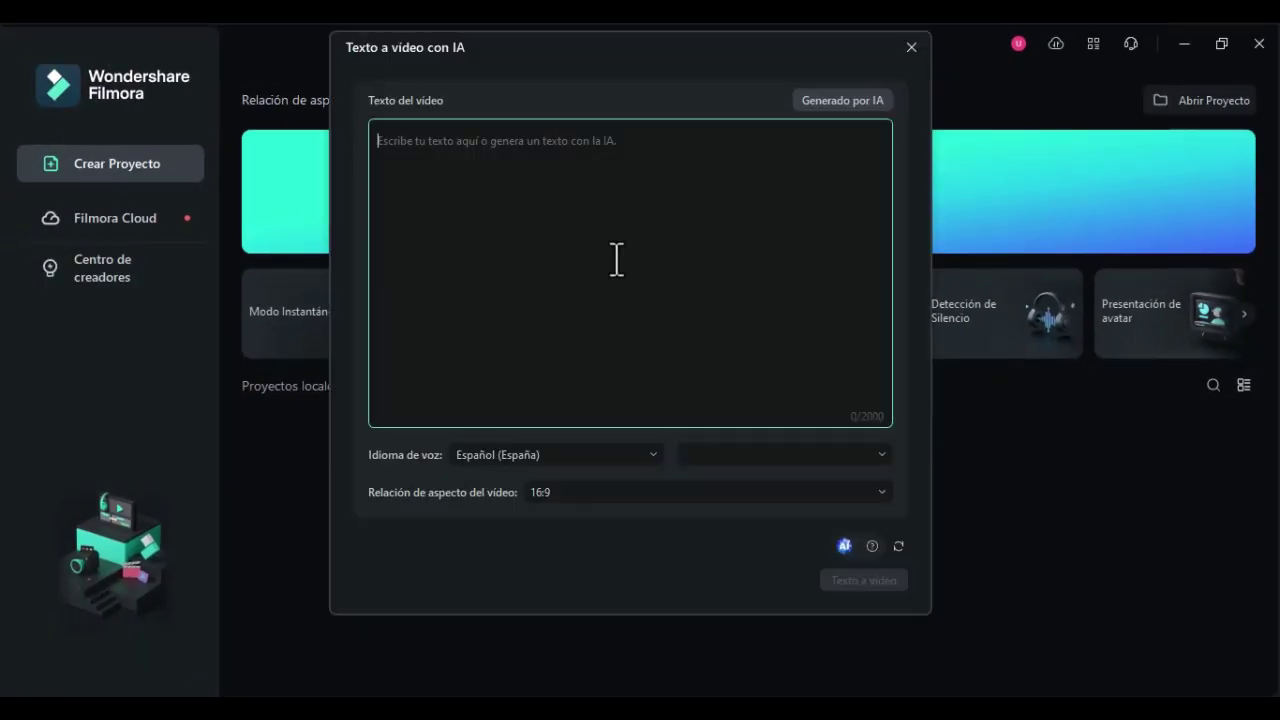
{"action": "type", "text": "El implante de chip cerebral desarrollado por la empresa Neuralink de Elon Musk es un dispositivo pequeño pero potente que se coloca directamente en el cerebro. Se conecta a través de diminutos electrodos a las neuronas, permitiendo una comunicación directa entre el cerebro y la tecnología.  El objetivo principal de este implante es restaurar funciones neurológicas, es decir, ayudar a las personas para que puedan manejar dispositivos electrónicos solo con el cerebro. Esto se debe porque el chip puede interpretar las señales neuronales y transmitirlas a dispositivos externos, que por ahora permite controlar la computadora con su mente.  A futuro la empresa de Musk, tiene planificado que el chip cerebral pueda mejorar la memoria y el rendimiento cognitivo, permitir la comunicación directa de pensamientos o incluso abrir la puerta a nuevas formas de interacción hombre-máquina.  Para algunos este hecho es el comienzo de una nueva era en la neurotecnología. Aunque todavía se encuentra en etapas tempranas, este avance promete cambiar radicalmente la forma en que interactuamos con la tecnología y cómo nos relacionamos con nuestro propio cerebro. ¿Qué opinas sobre este implante de chip cerebral?, déjame tus comentarios."}
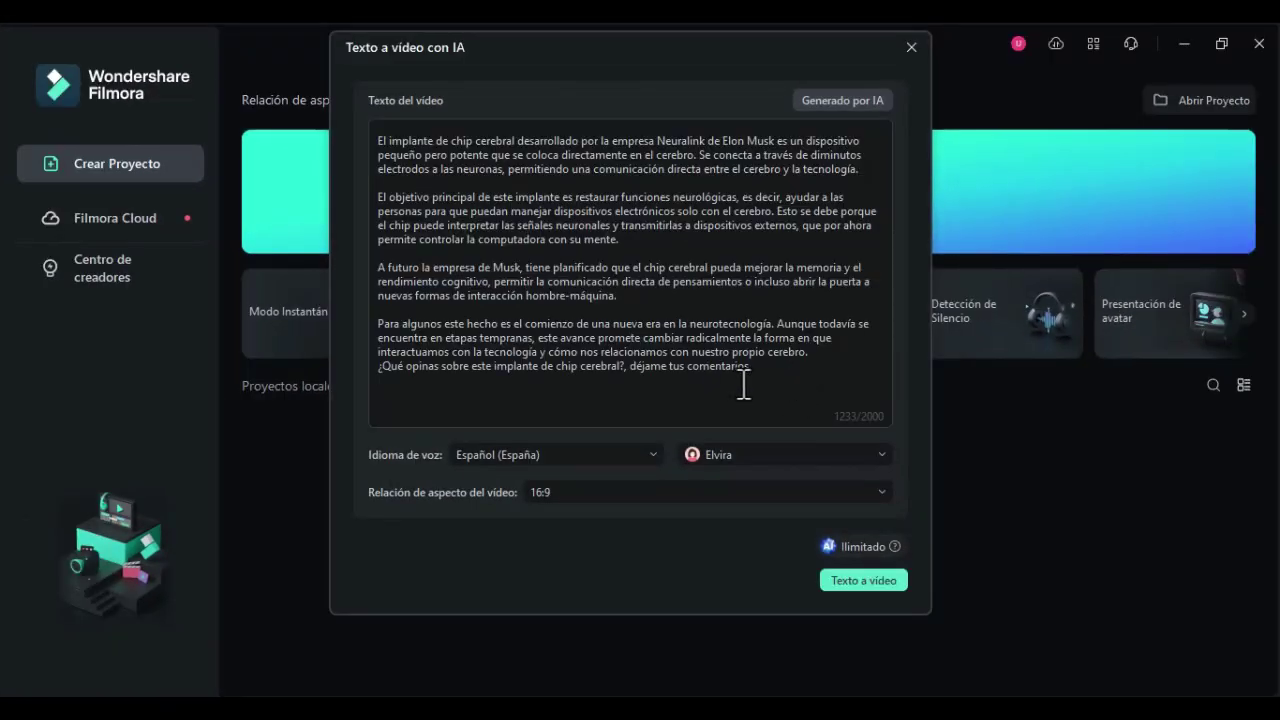
{"action": "left_click_drag", "start_coordinate": [766, 382], "coordinate": [386, 140]}
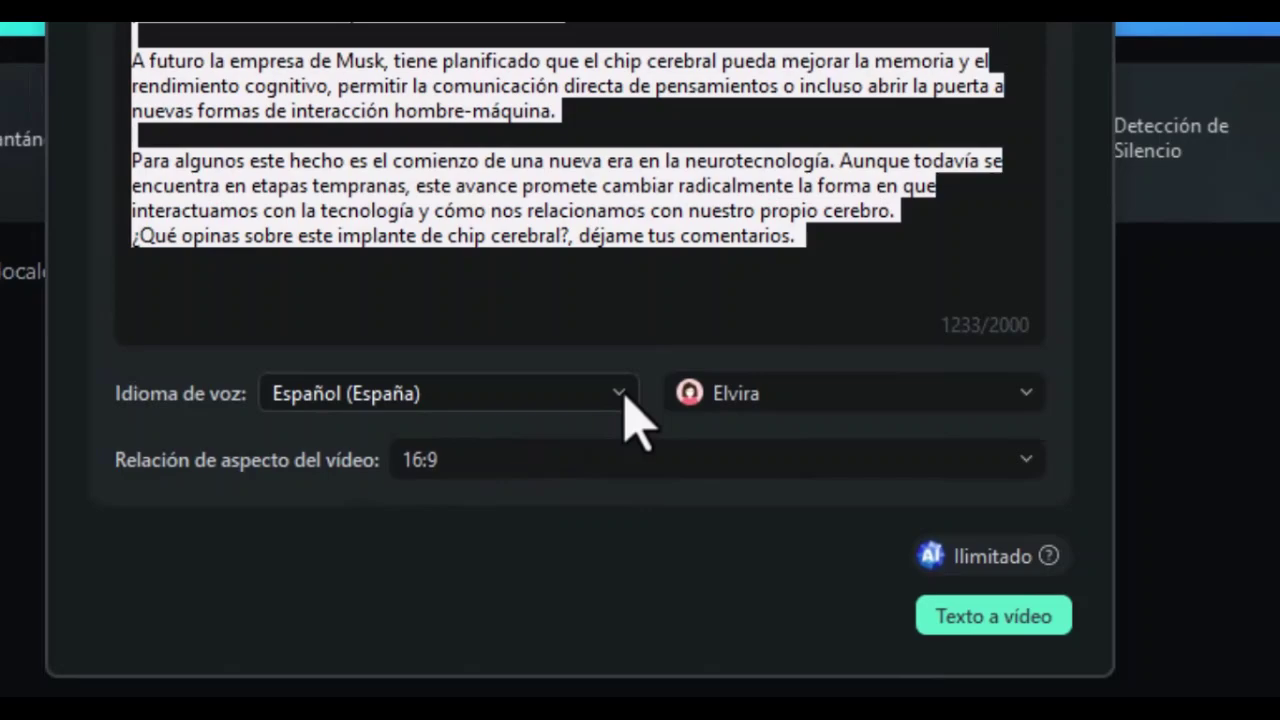
Set the voice language to Español (Estados Unidos) with the Esteban voice and generate the video from the text.
{"action": "left_click", "coordinate": [625, 381]}
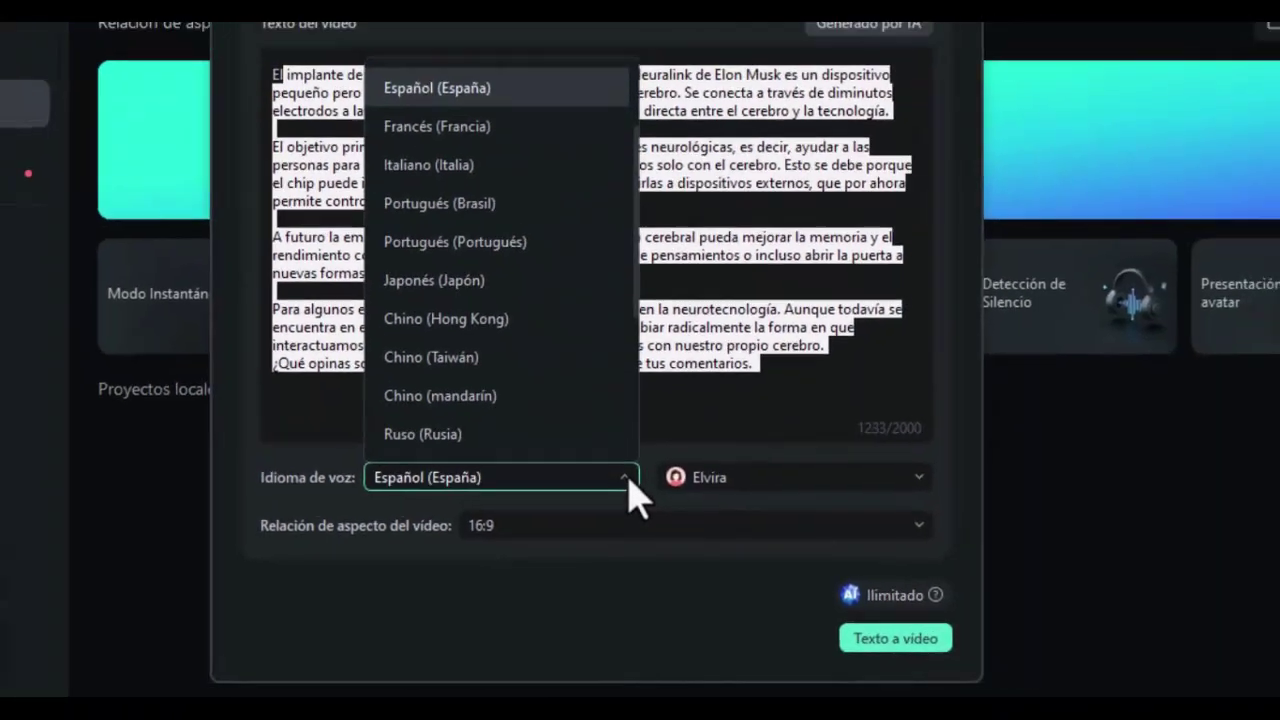
{"action": "scroll", "coordinate": [485, 209], "scroll_direction": "down", "scroll_amount": 3}
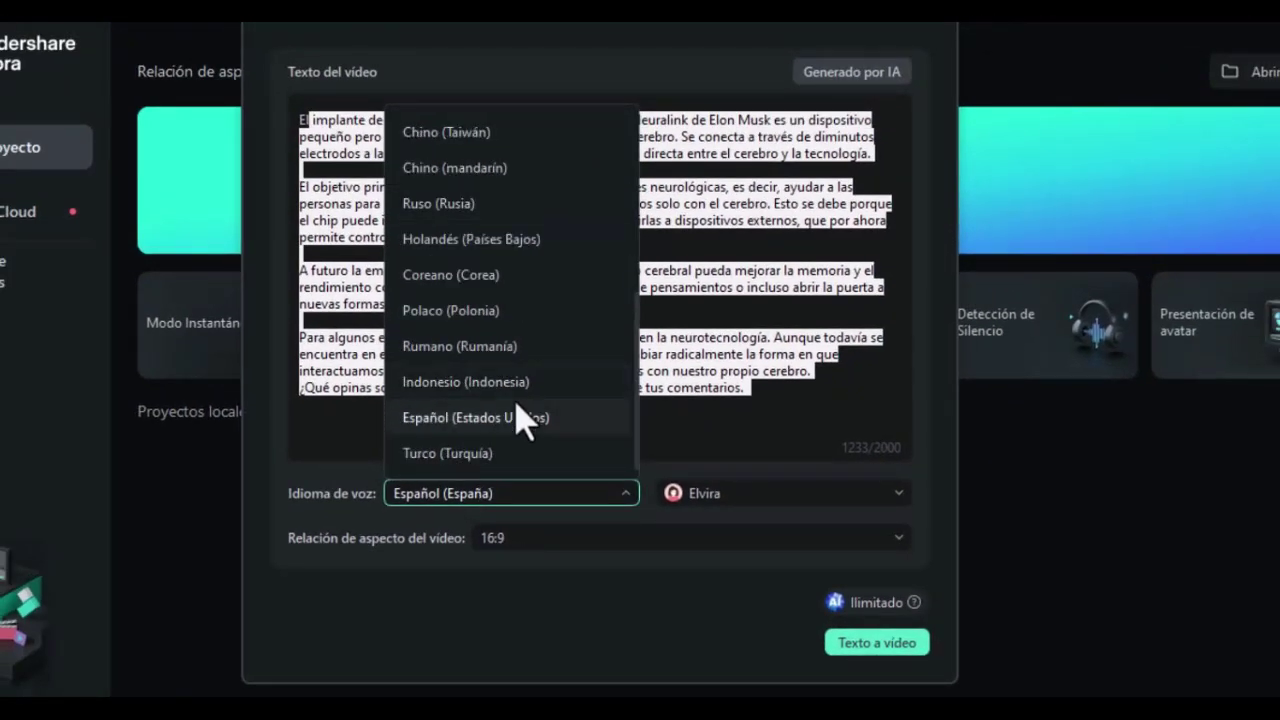
{"action": "left_click", "coordinate": [535, 422]}
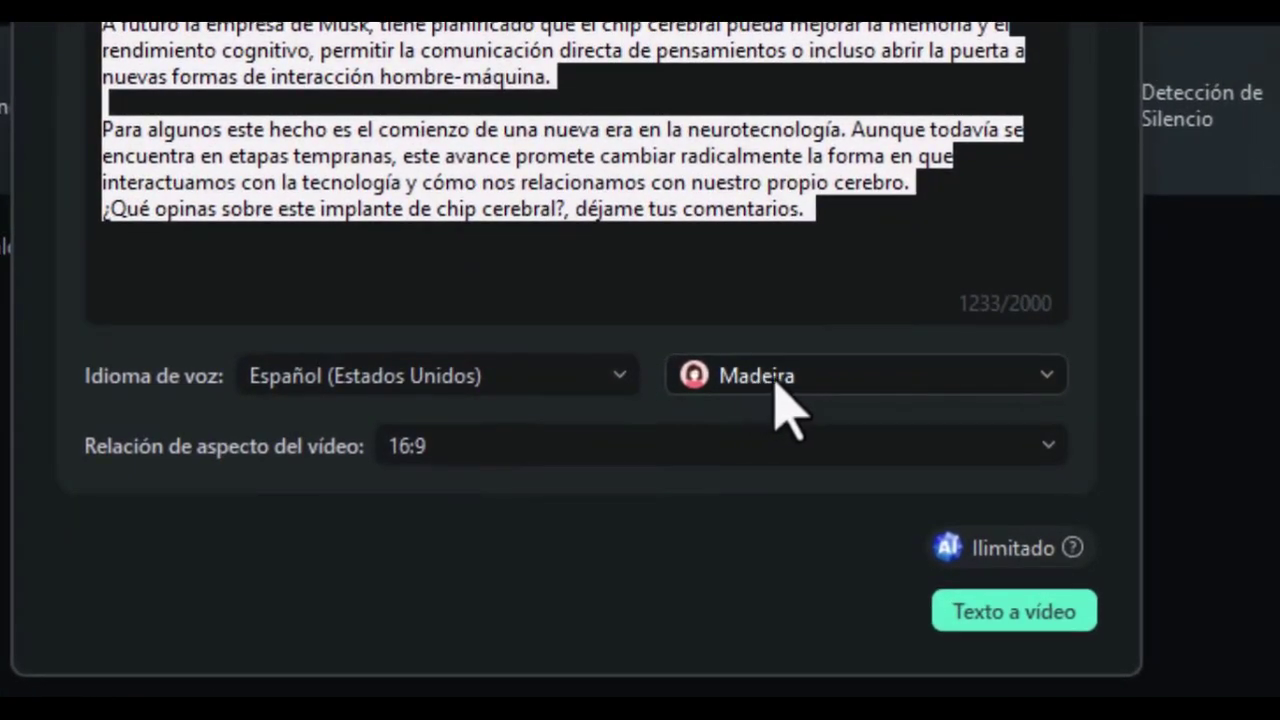
{"action": "left_click", "coordinate": [778, 388]}
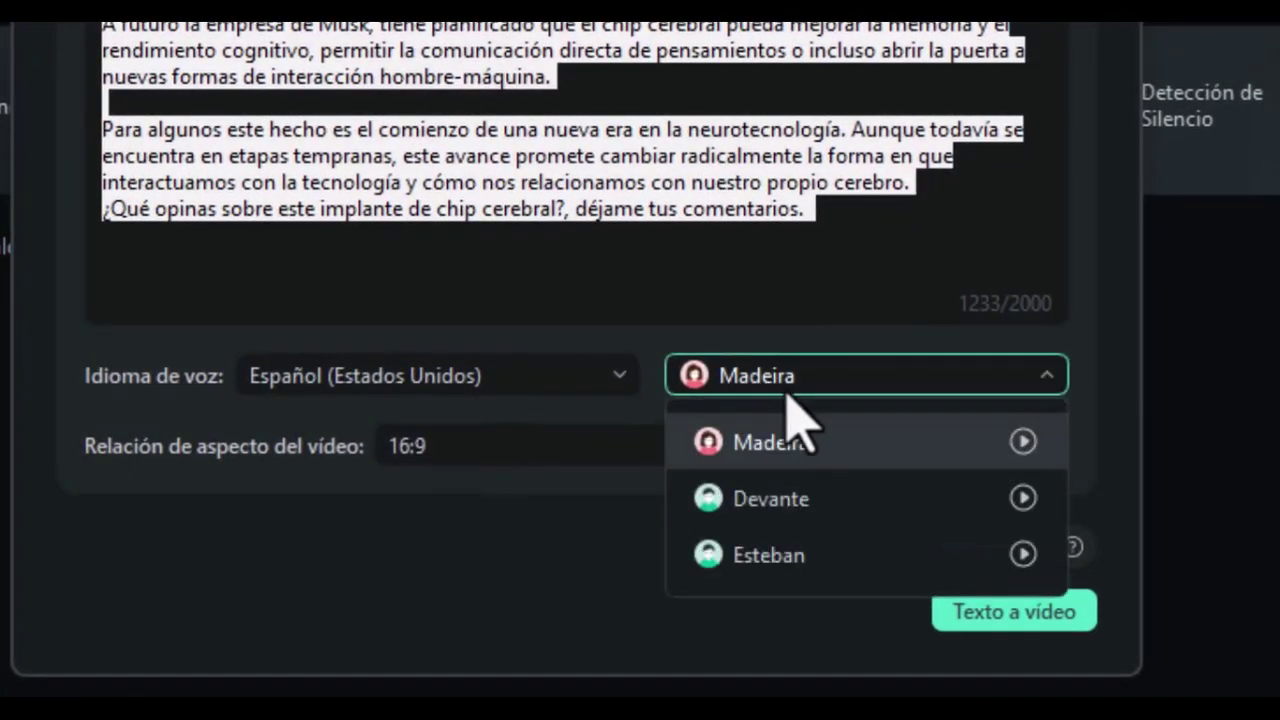
{"action": "left_click", "coordinate": [768, 555]}
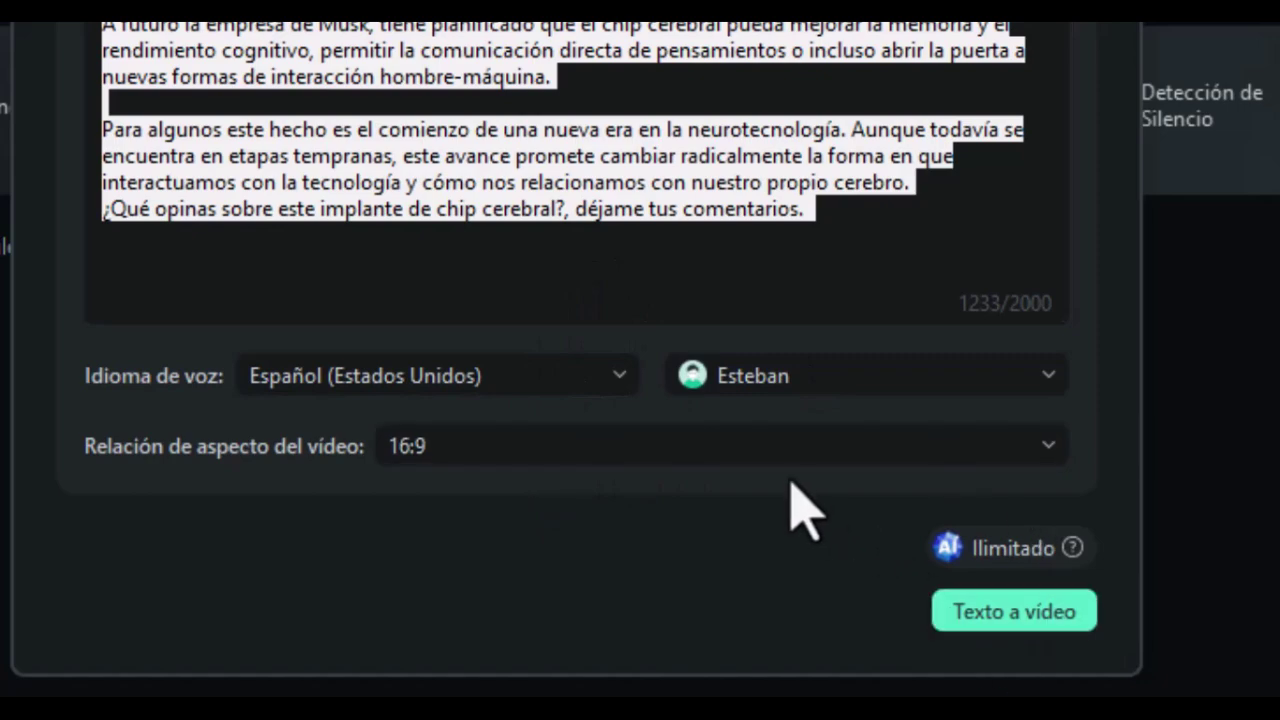
{"action": "left_click", "coordinate": [1018, 625]}
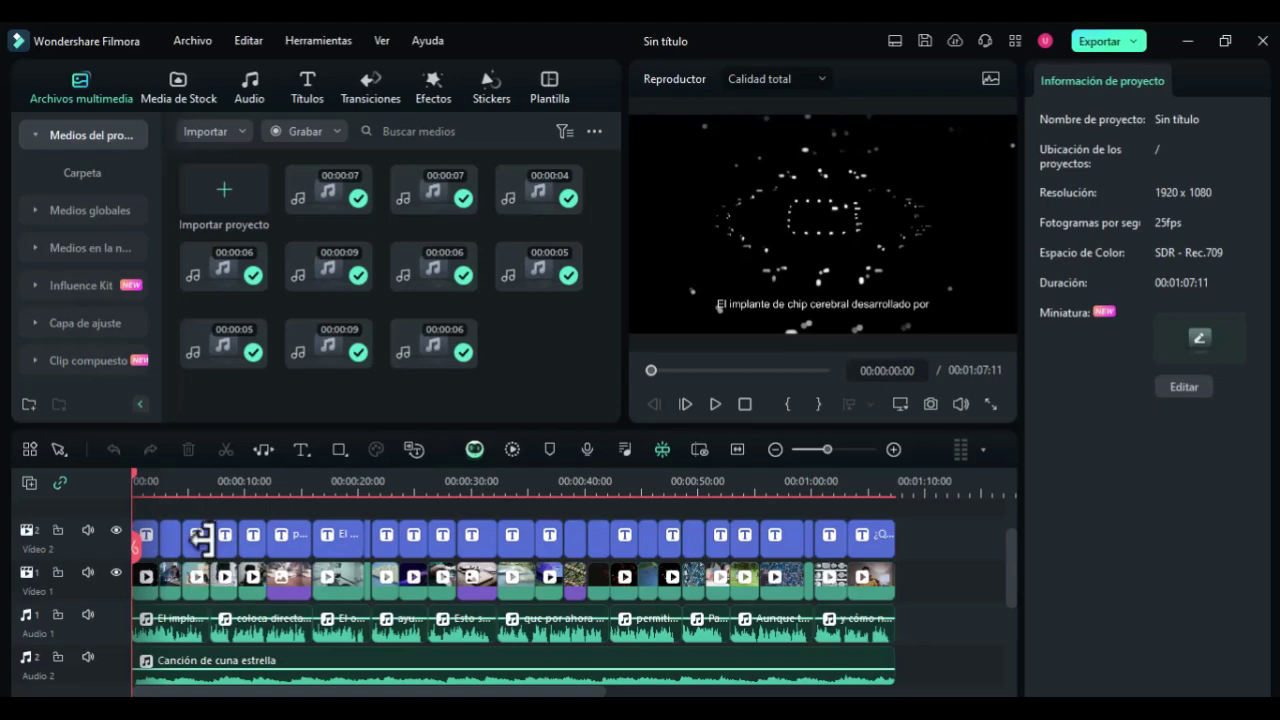
Review the generated video by inspecting its clips and background music on the timeline and playing part of it.
{"action": "left_click", "coordinate": [170, 578]}
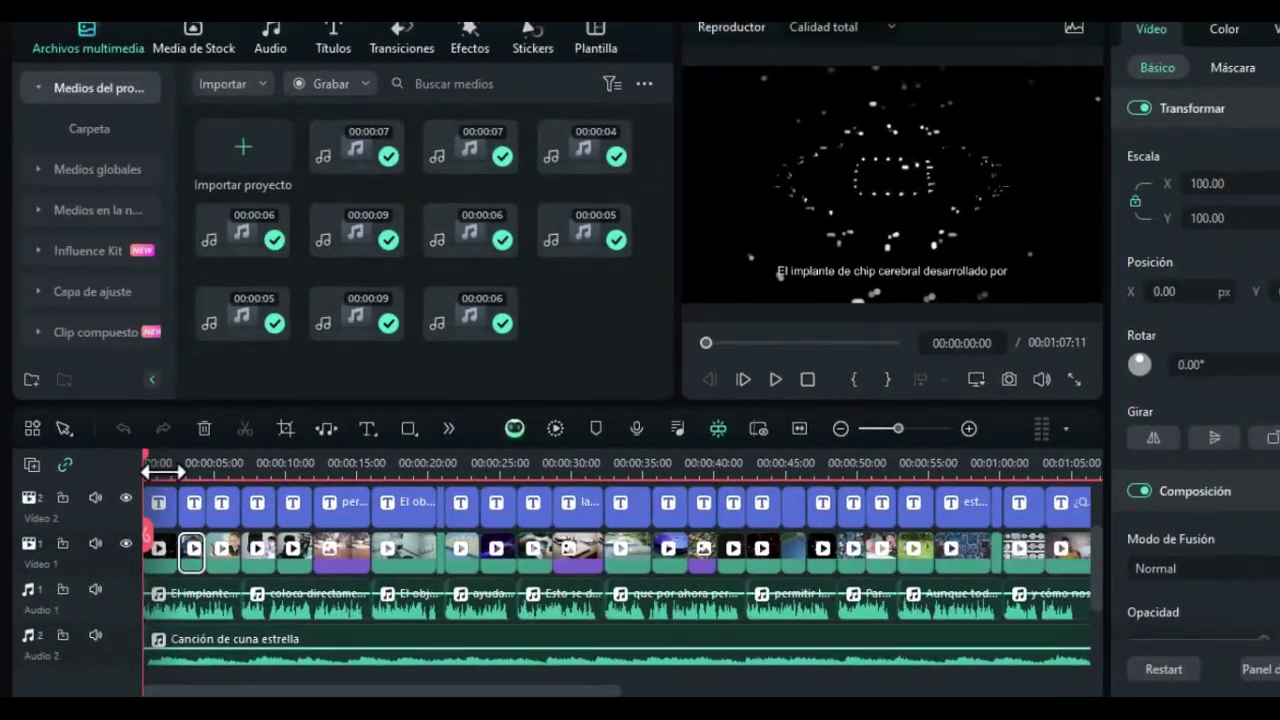
{"action": "left_click", "coordinate": [287, 305]}
{"action": "left_click_drag", "start_coordinate": [175, 457], "coordinate": [262, 460]}
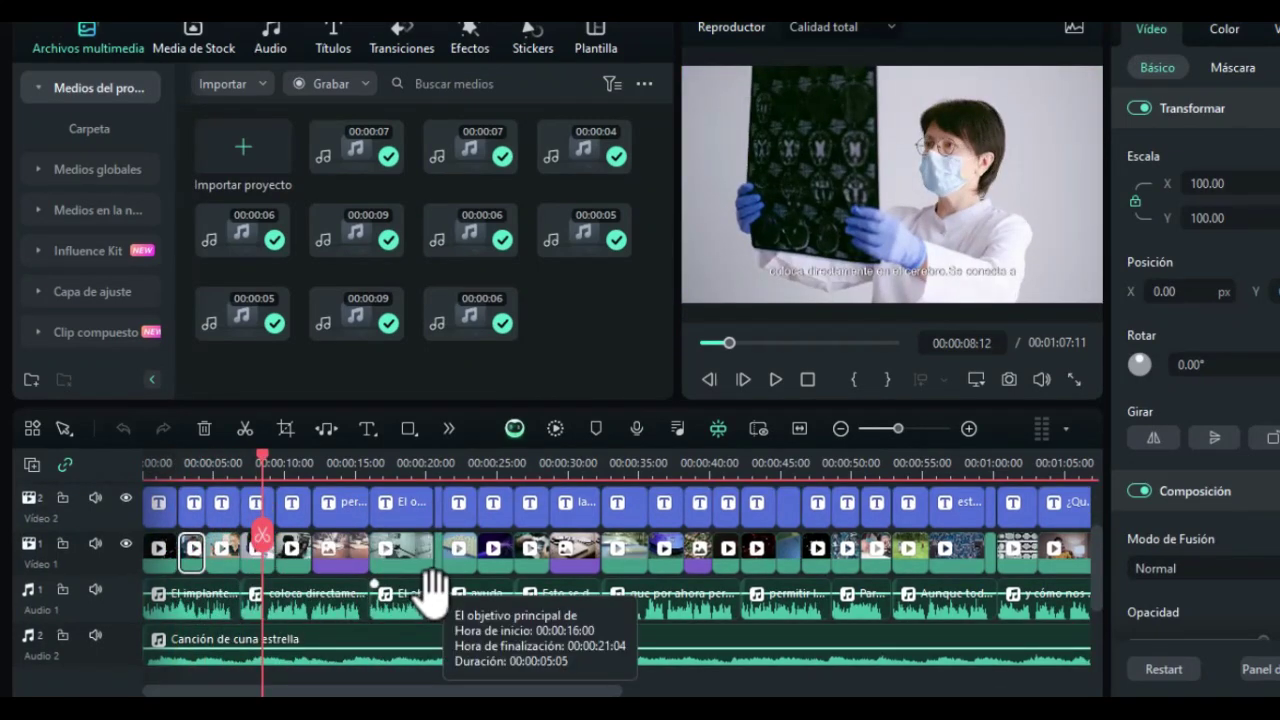
{"action": "left_click", "coordinate": [398, 640]}
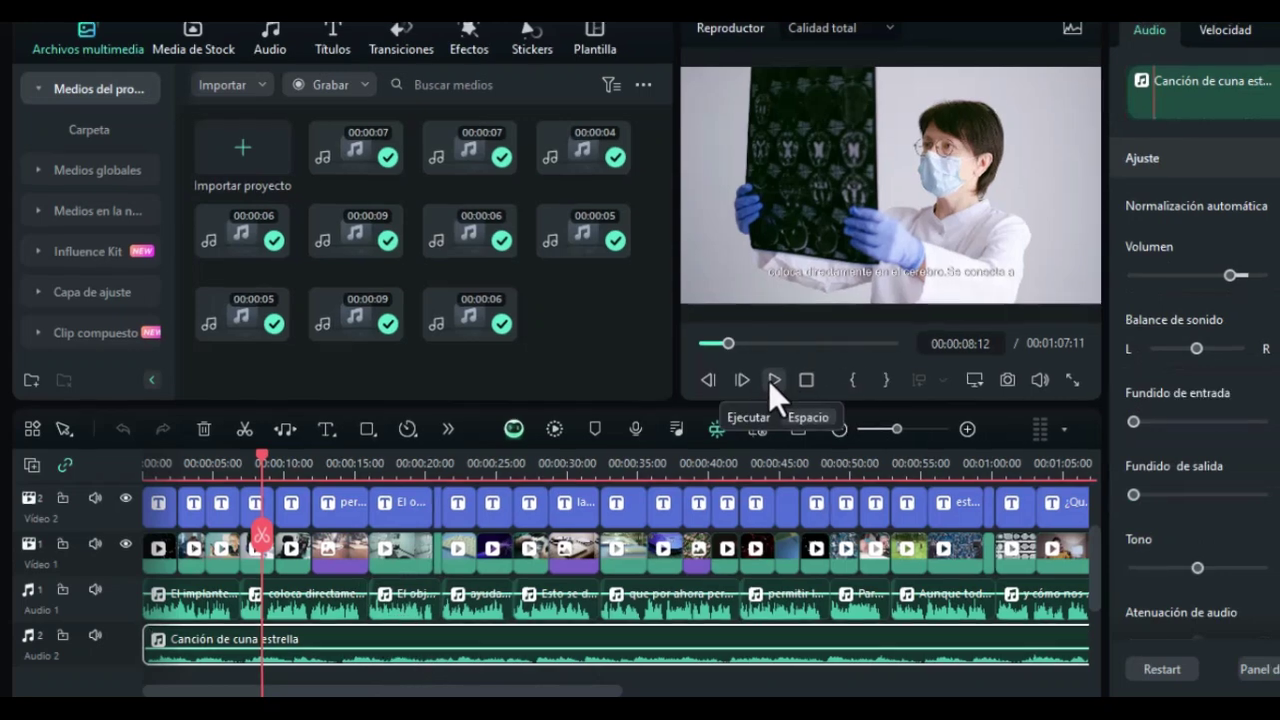
{"action": "left_click", "coordinate": [775, 380]}
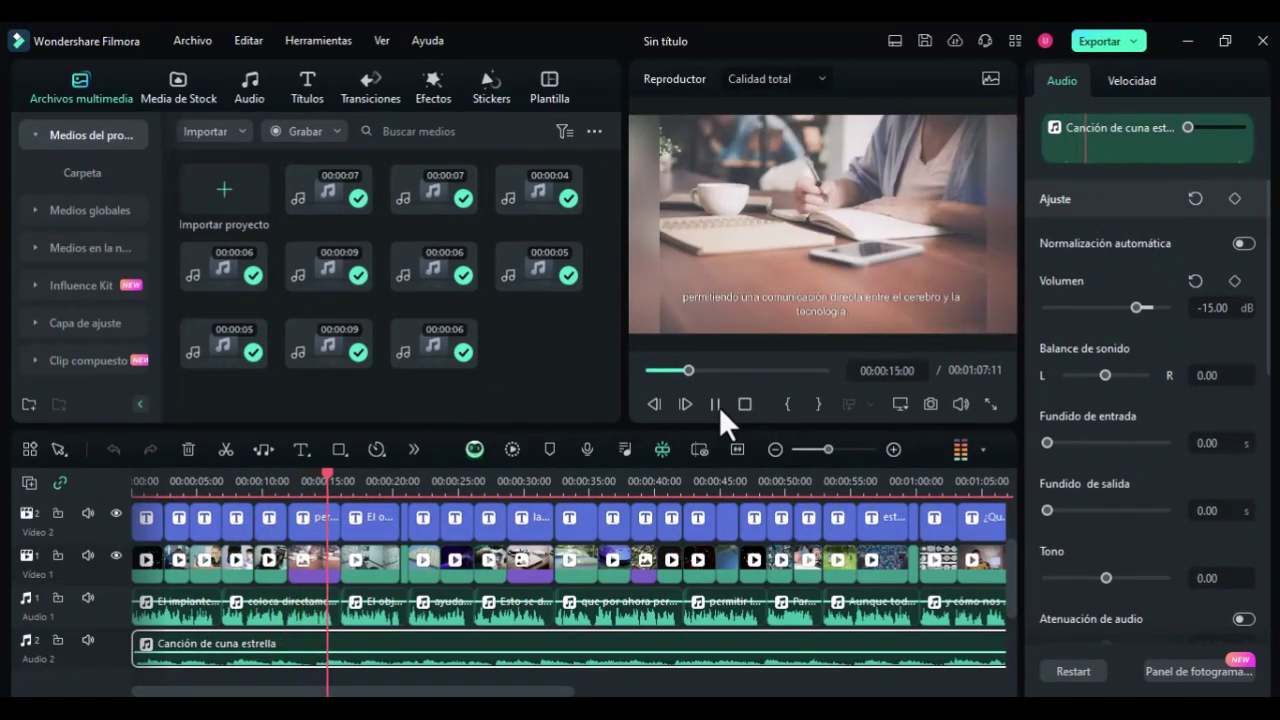
{"action": "left_click", "coordinate": [717, 405]}
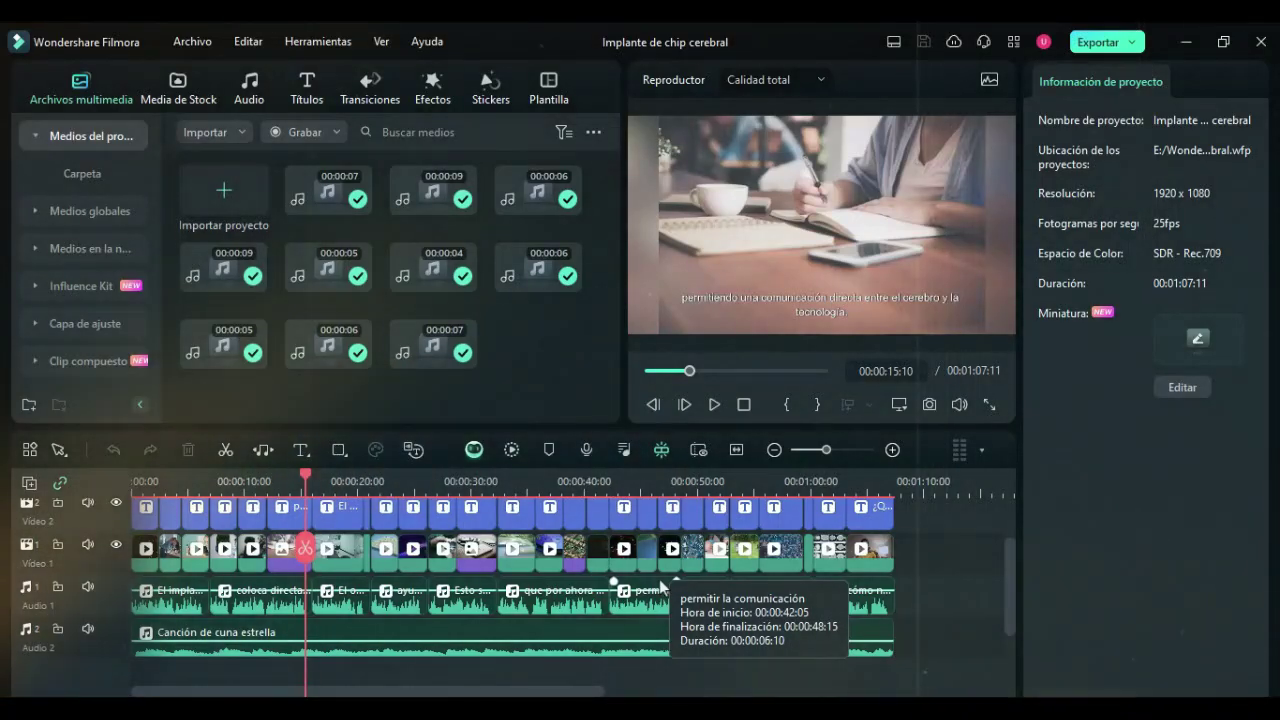
Select the background music clip on the Audio 2 track and open the AI music generation tool.
{"action": "scroll", "coordinate": [310, 636], "scroll_direction": "down", "scroll_amount": 1}
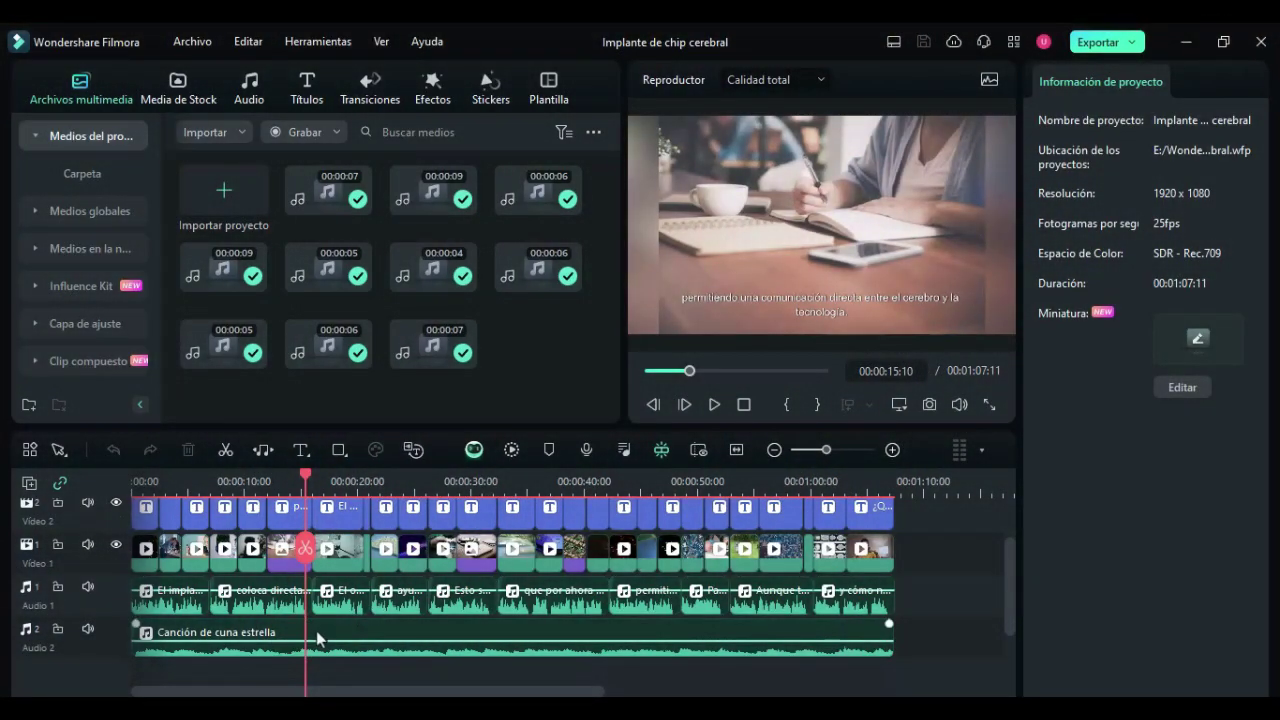
{"action": "left_click", "coordinate": [318, 638]}
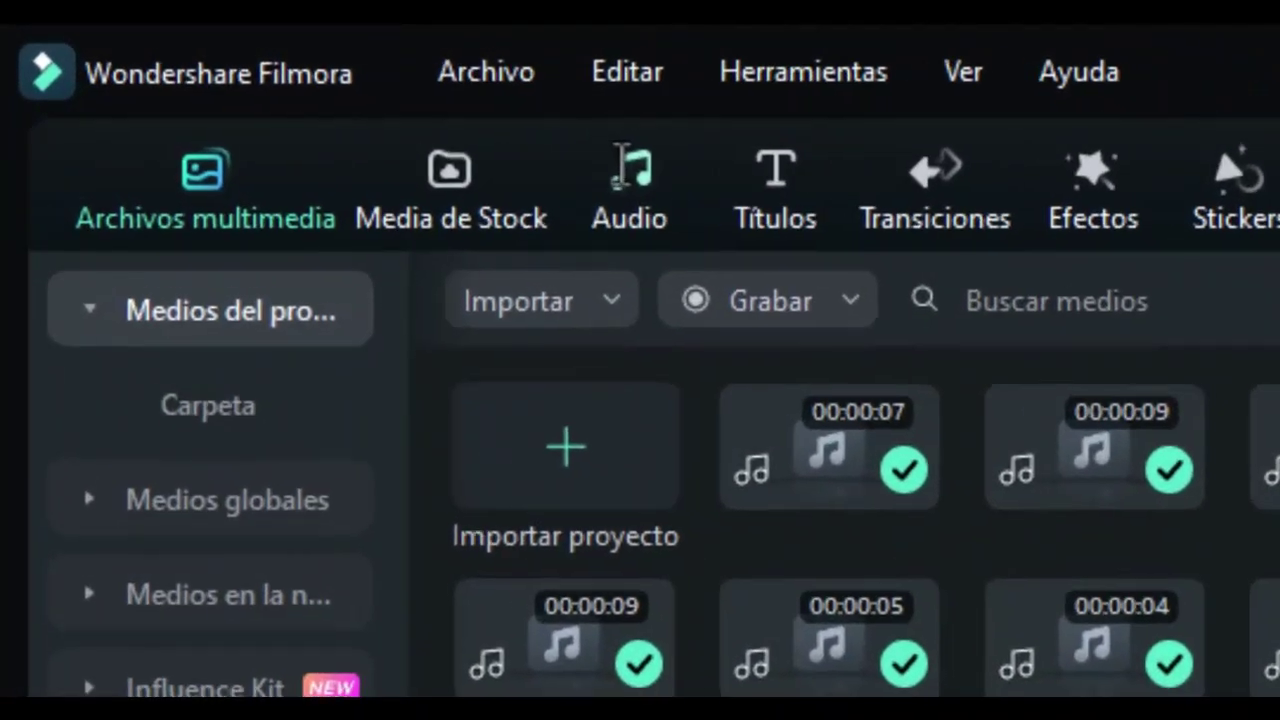
{"action": "left_click", "coordinate": [247, 78]}
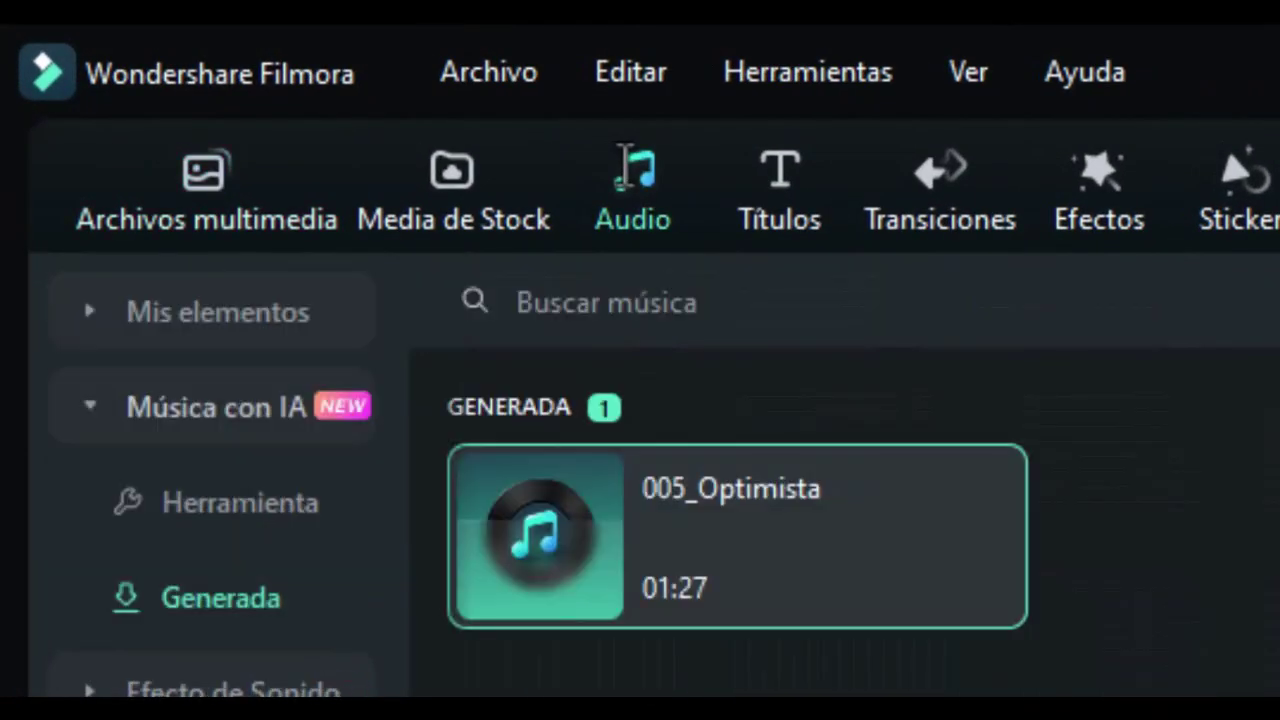
{"action": "left_click", "coordinate": [262, 420]}
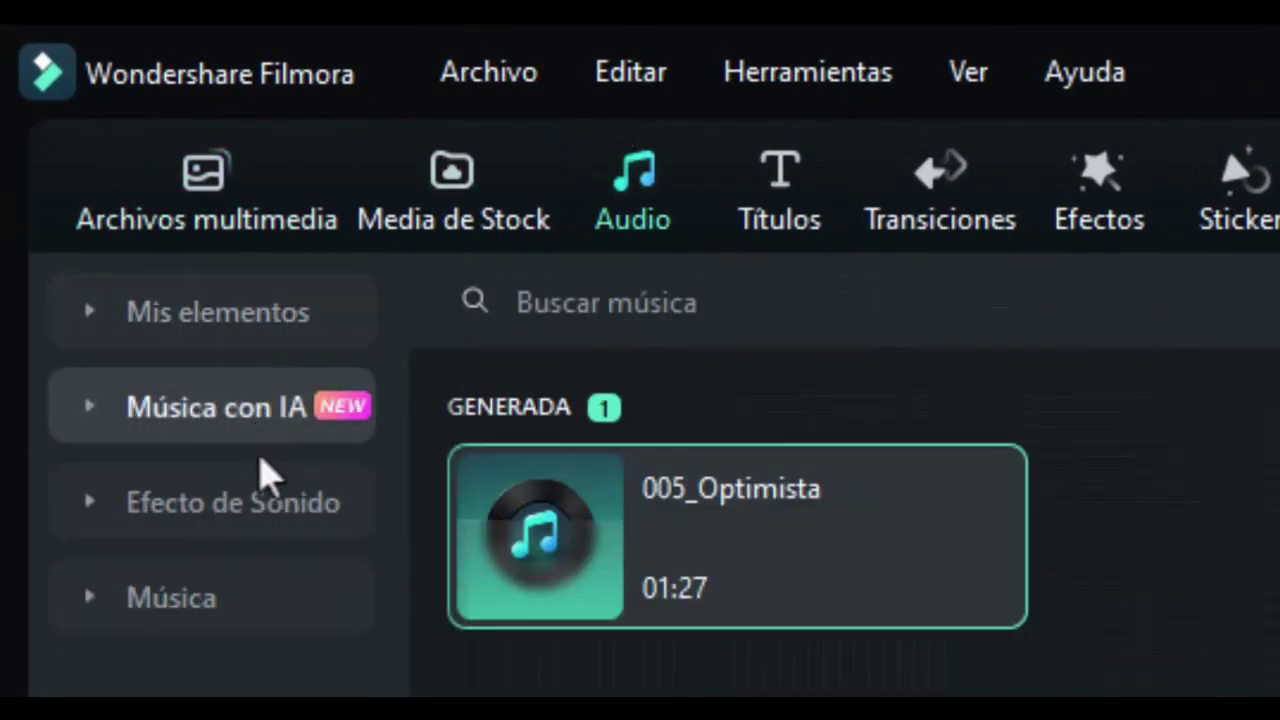
{"action": "left_click", "coordinate": [261, 508]}
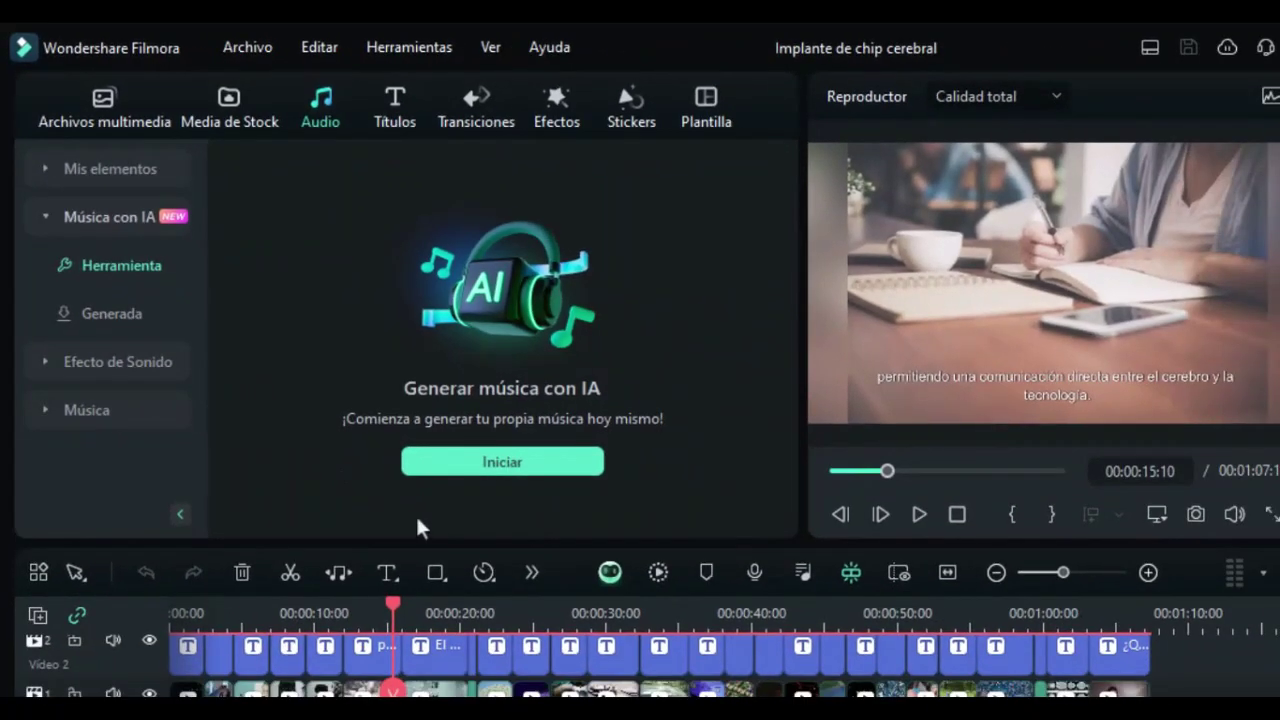
Generate three AI music tracks with the Optimista mood, Normal rhythm and a duration of 02:05.
{"action": "left_click", "coordinate": [503, 466]}
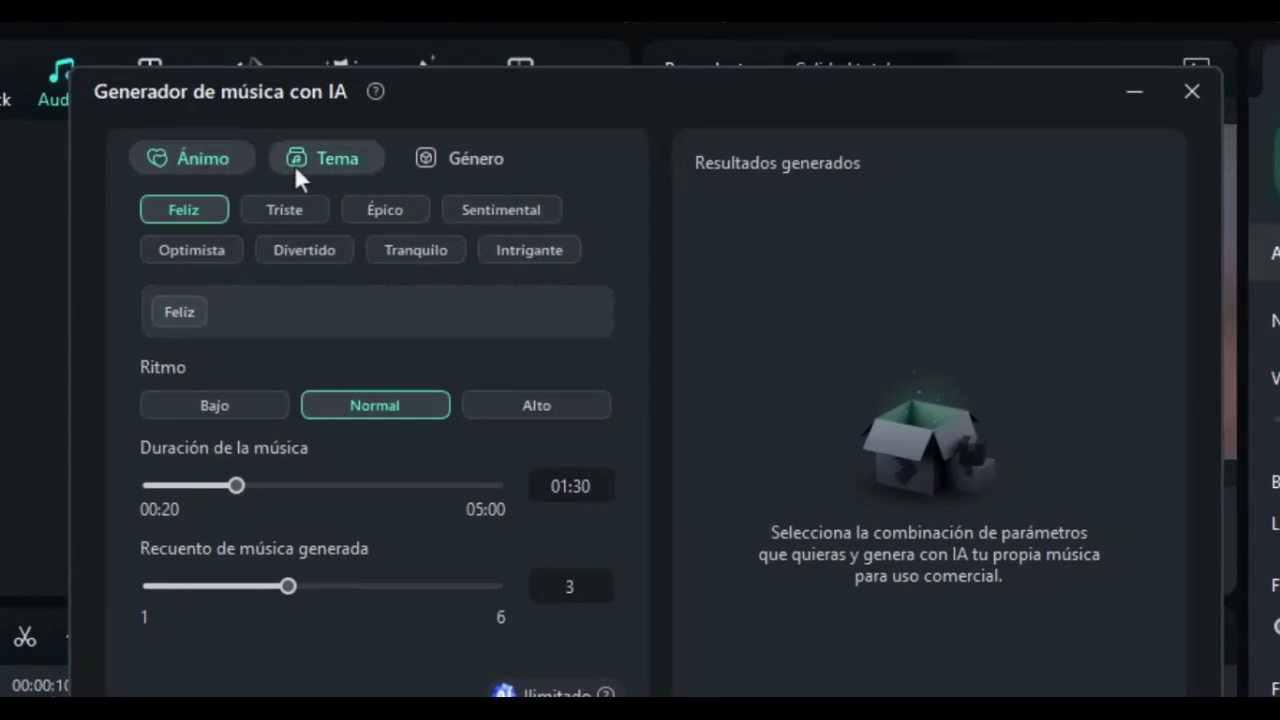
{"action": "left_click", "coordinate": [333, 160]}
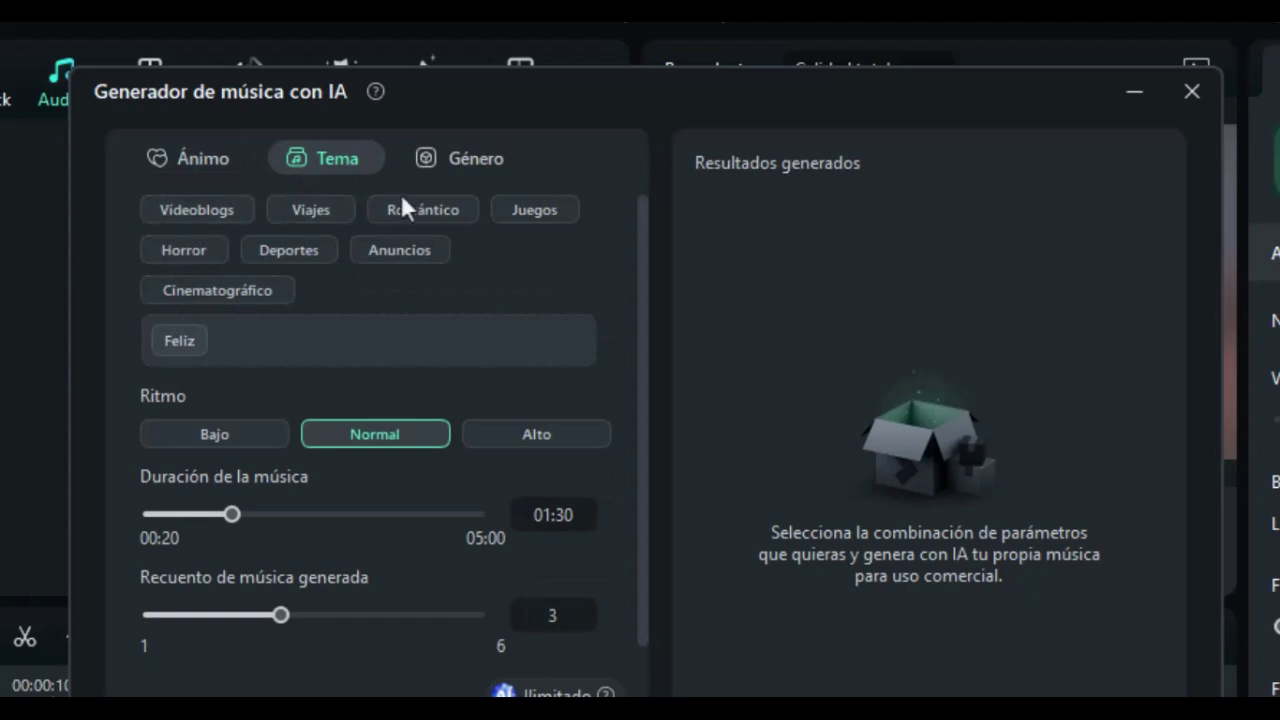
{"action": "left_click", "coordinate": [474, 162]}
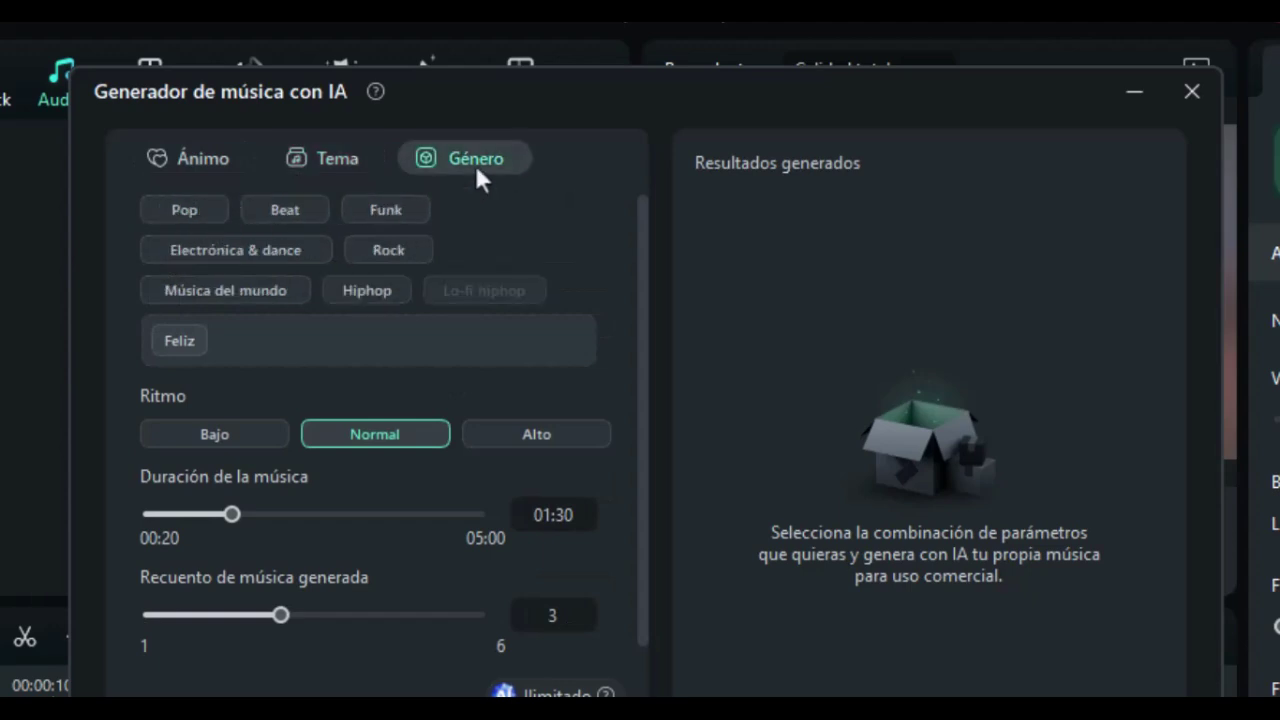
{"action": "left_click", "coordinate": [200, 162]}
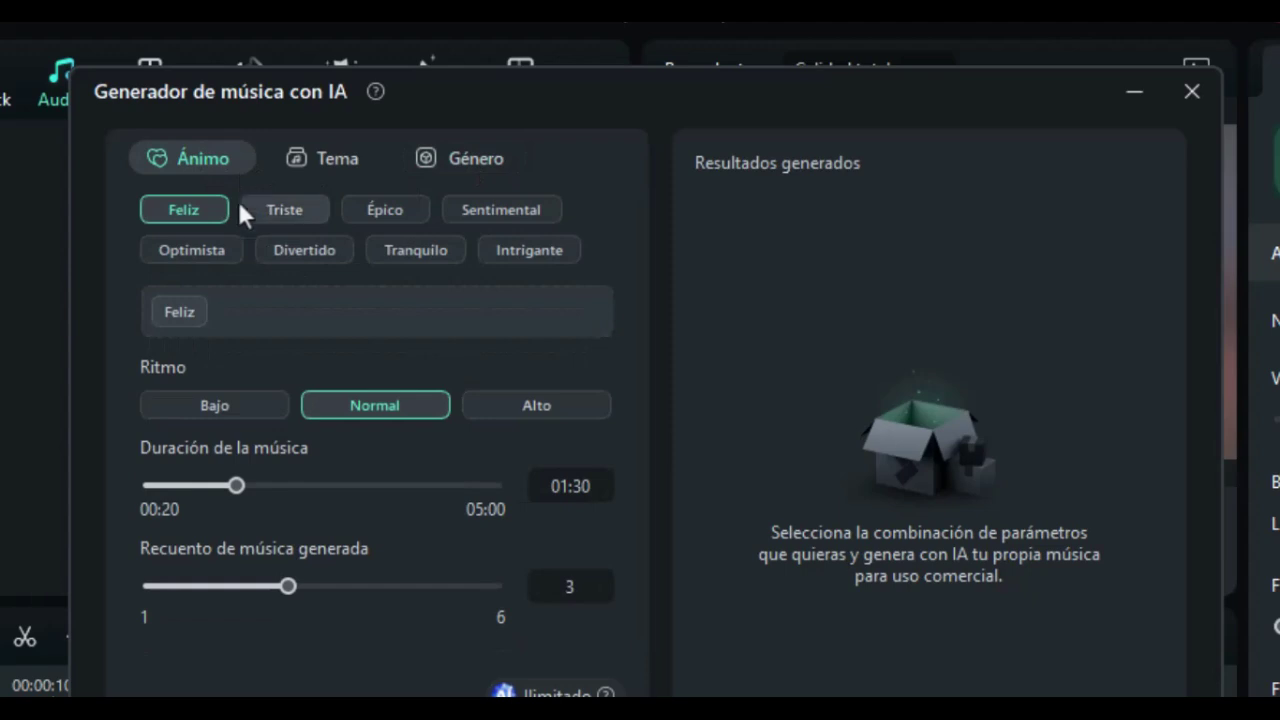
{"action": "left_click", "coordinate": [199, 258]}
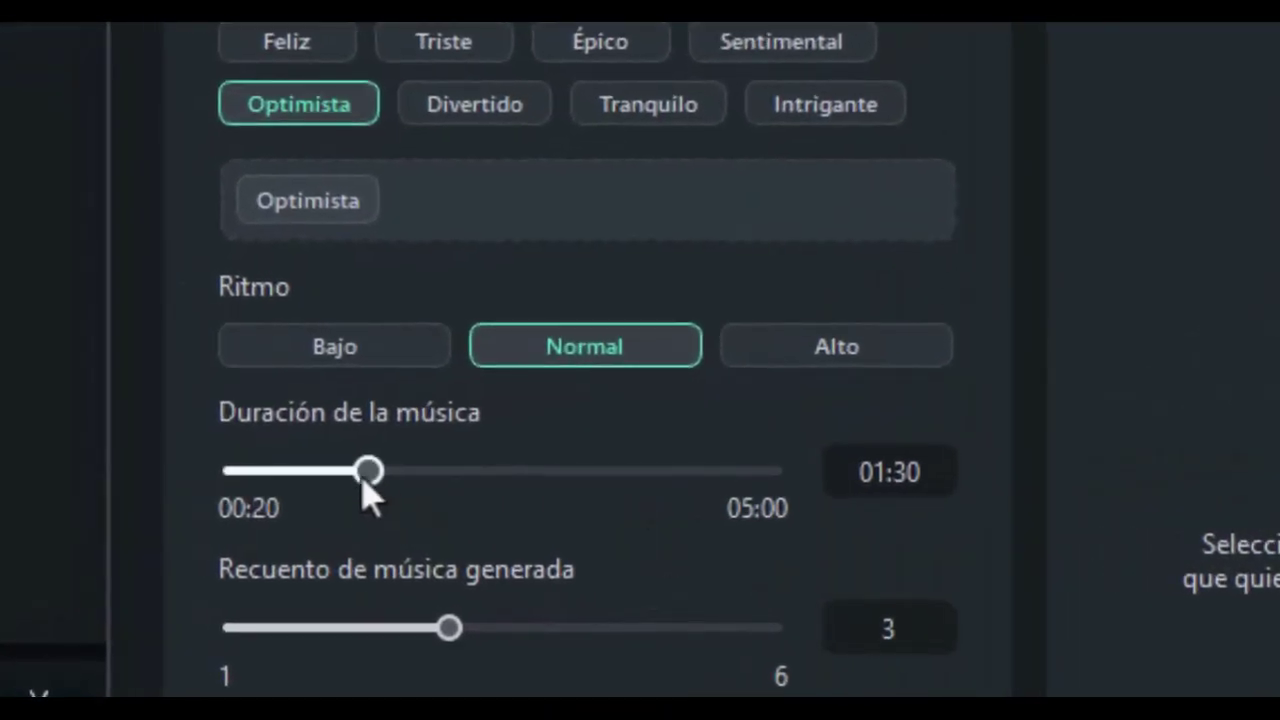
{"action": "left_click_drag", "start_coordinate": [364, 476], "coordinate": [434, 478]}
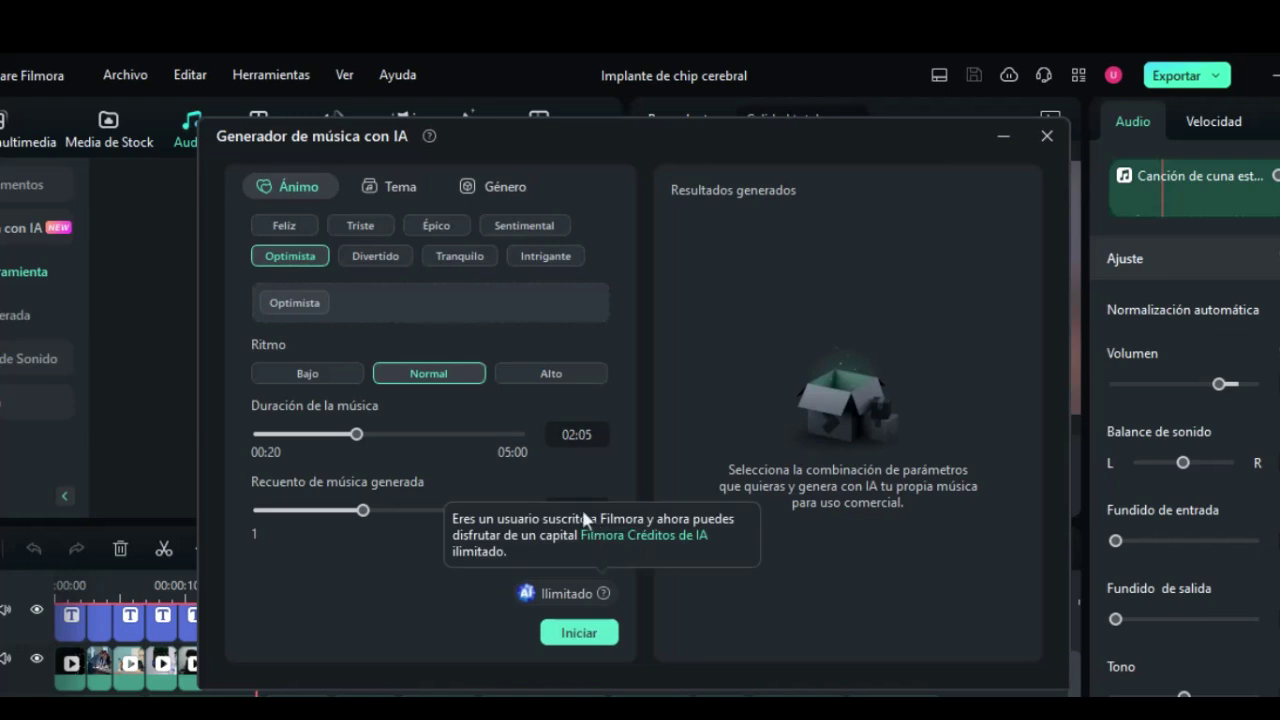
{"action": "left_click", "coordinate": [585, 636]}
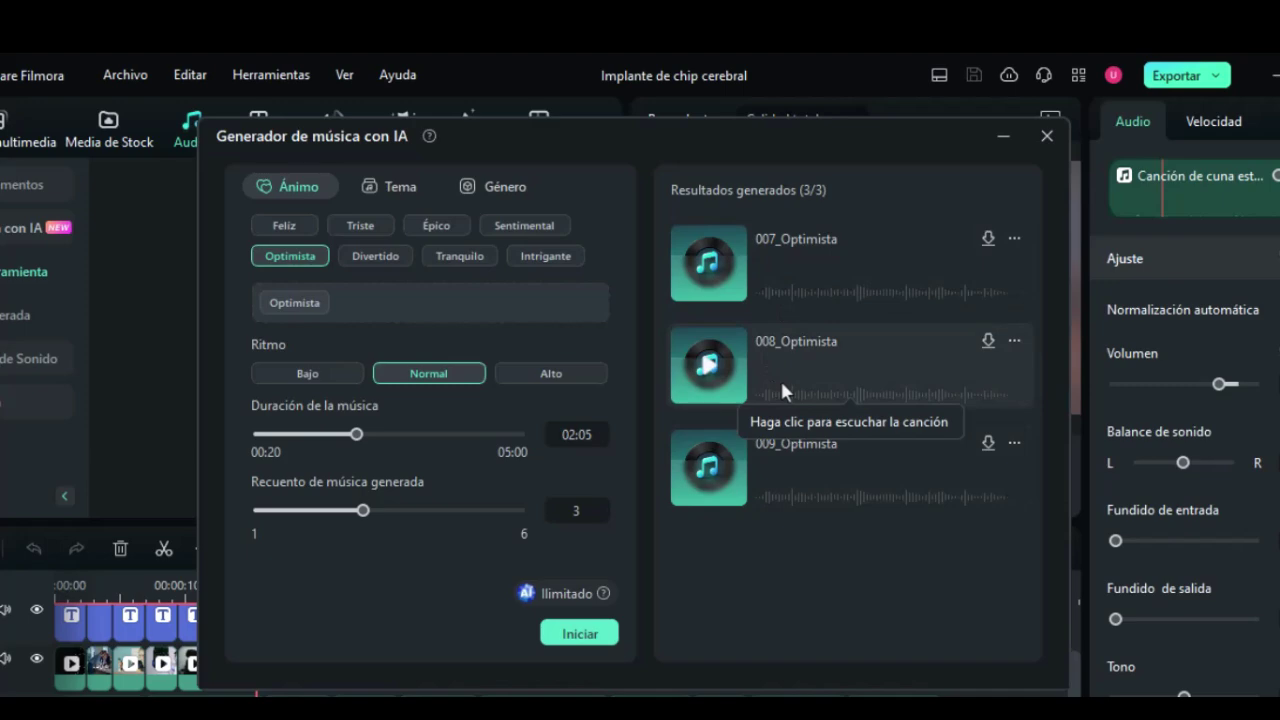
Preview and download the generated track 008_Optimista, and add it to the timeline below the existing background music.
{"action": "left_click", "coordinate": [747, 363]}
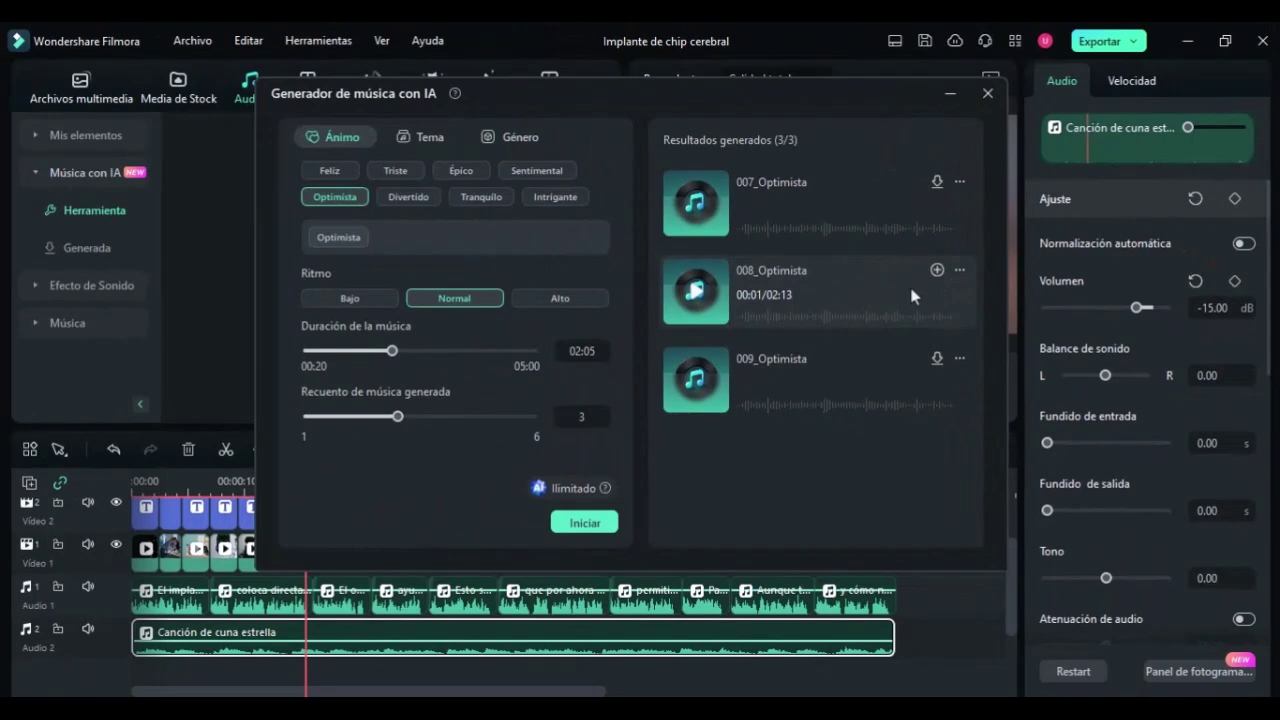
{"action": "left_click", "coordinate": [87, 249]}
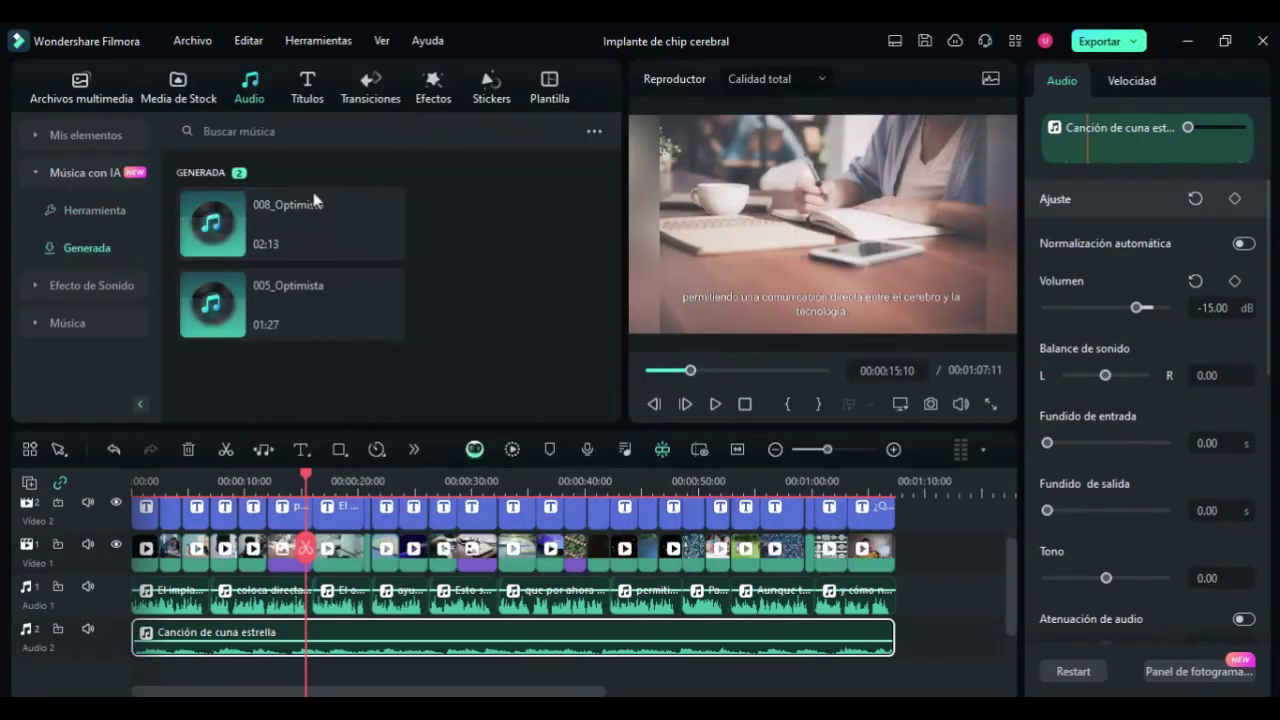
{"action": "mouse_move", "coordinate": [326, 190]}
{"action": "left_click", "coordinate": [388, 243]}
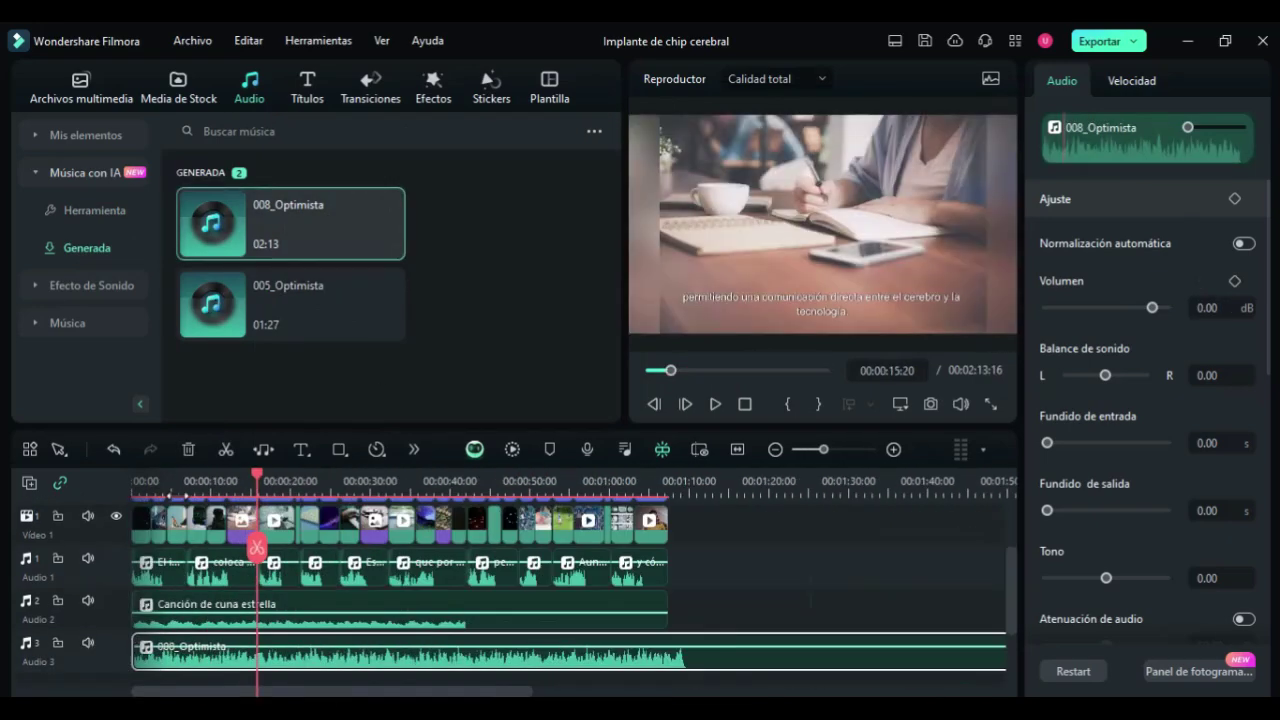
Delete the Canción de cuna estrella clip and move 008_Optimista up to the Audio 2 track in its place.
{"action": "left_click", "coordinate": [257, 600]}
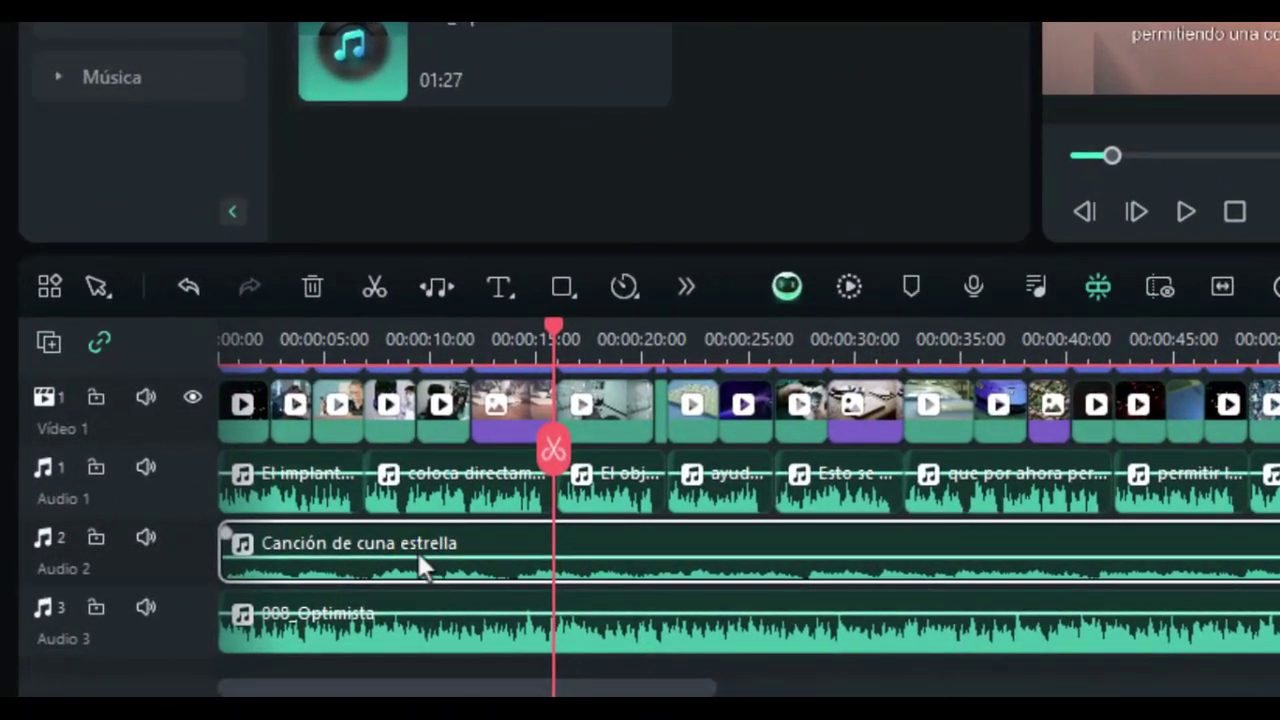
{"action": "key", "text": "Delete"}
{"action": "left_click_drag", "start_coordinate": [434, 606], "coordinate": [434, 560]}
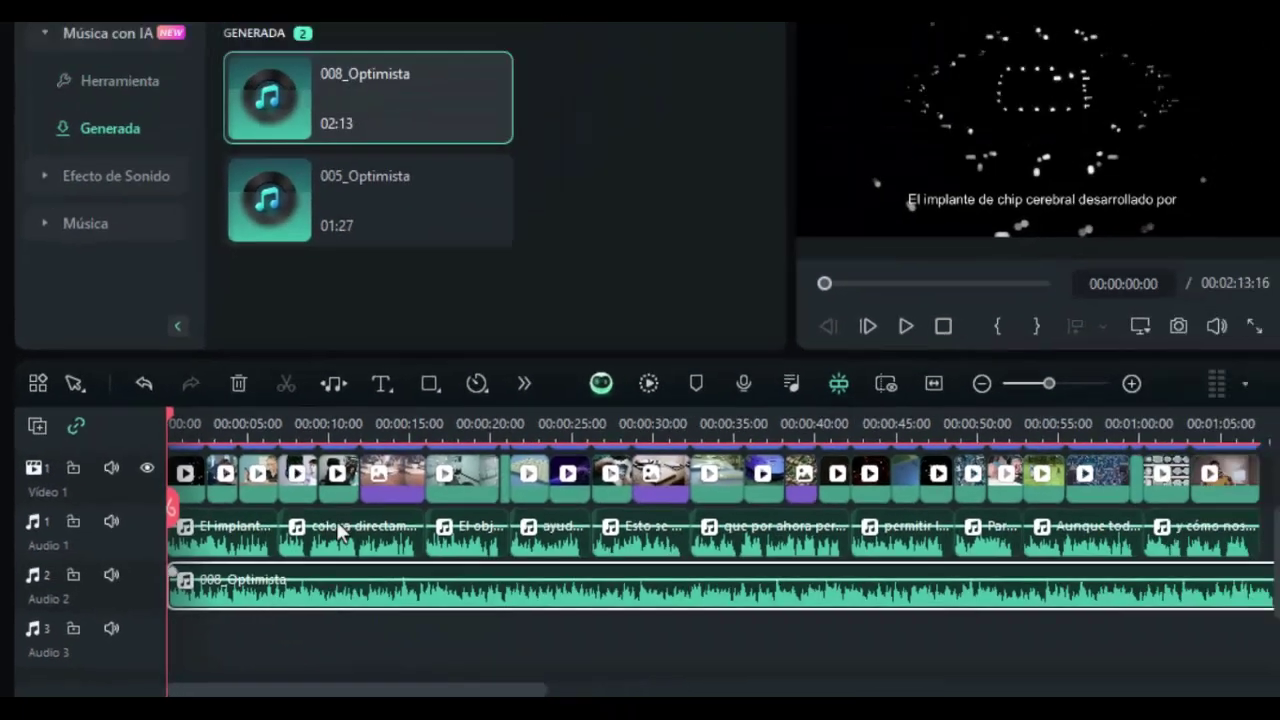
Play the beginning of the video with the new music and lower the 008_Optimista volume to -26 dB.
{"action": "left_click", "coordinate": [1187, 213]}
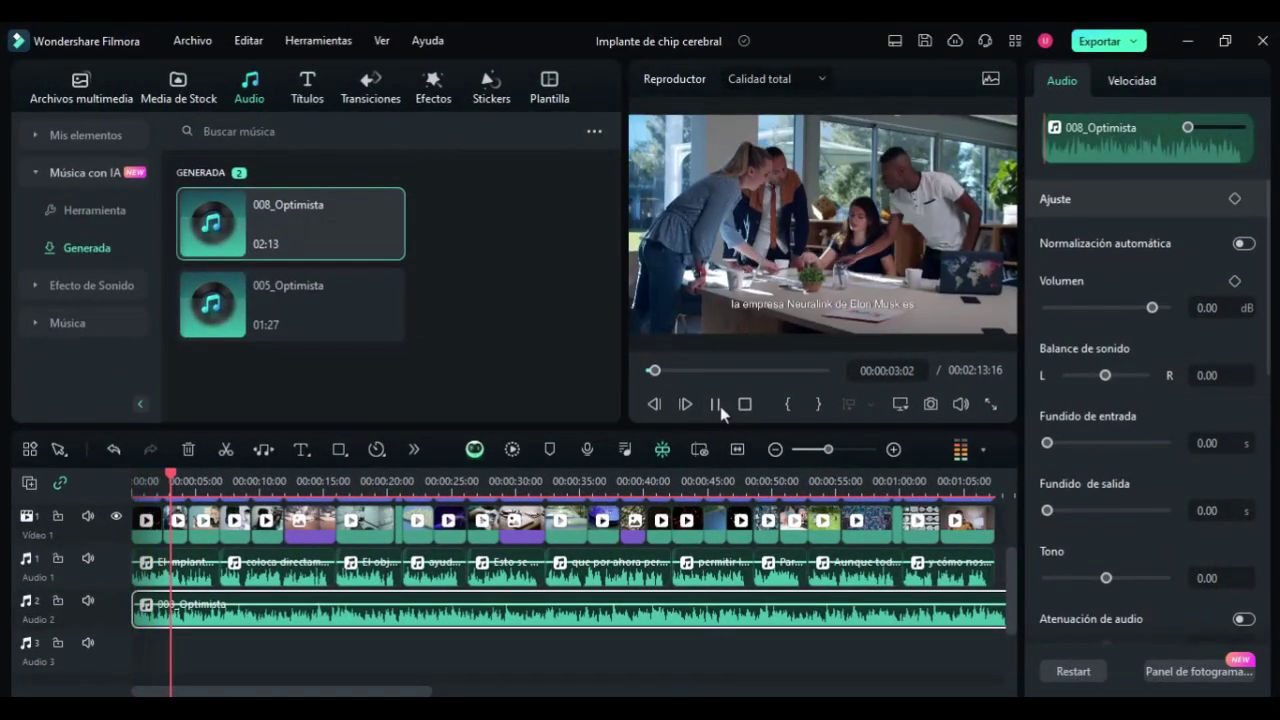
{"action": "left_click", "coordinate": [716, 404]}
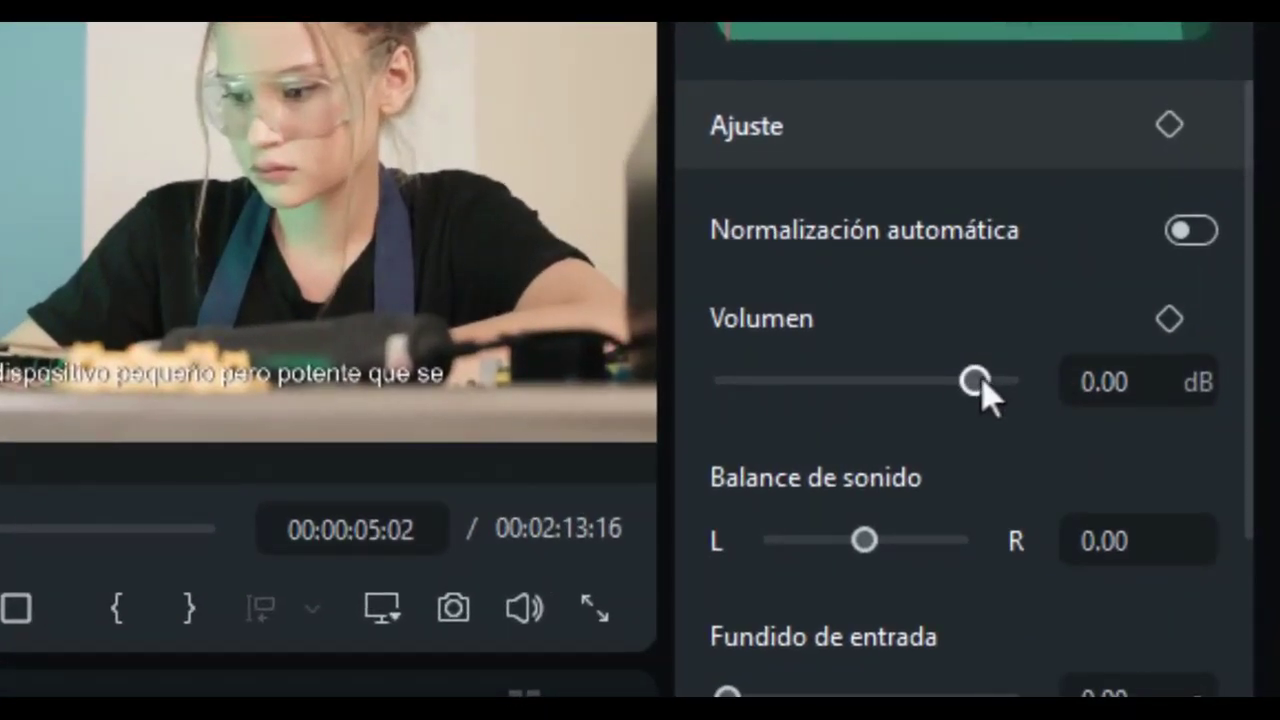
{"action": "left_click_drag", "start_coordinate": [975, 385], "coordinate": [922, 383]}
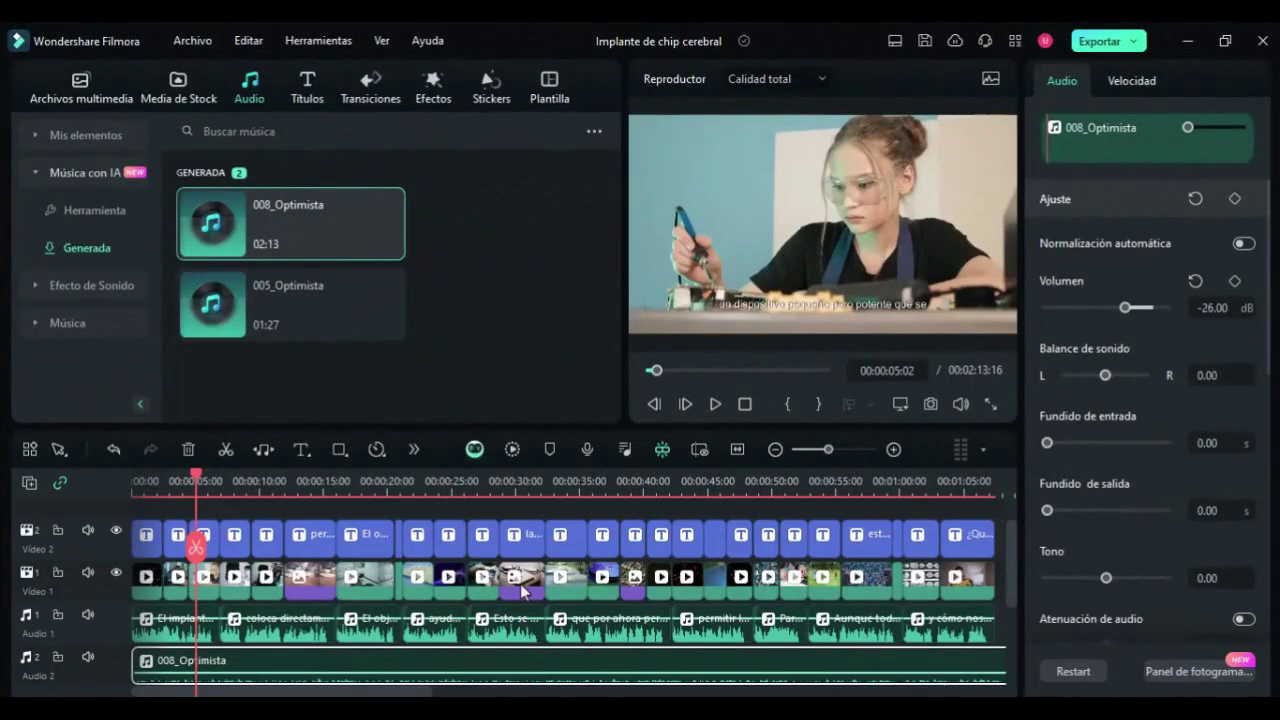
Select the desk image clip near 12 seconds on the Video 1 track and open the AI image generator.
{"action": "scroll", "coordinate": [535, 595], "scroll_direction": "up", "scroll_amount": 2}
{"action": "left_click", "coordinate": [205, 592]}
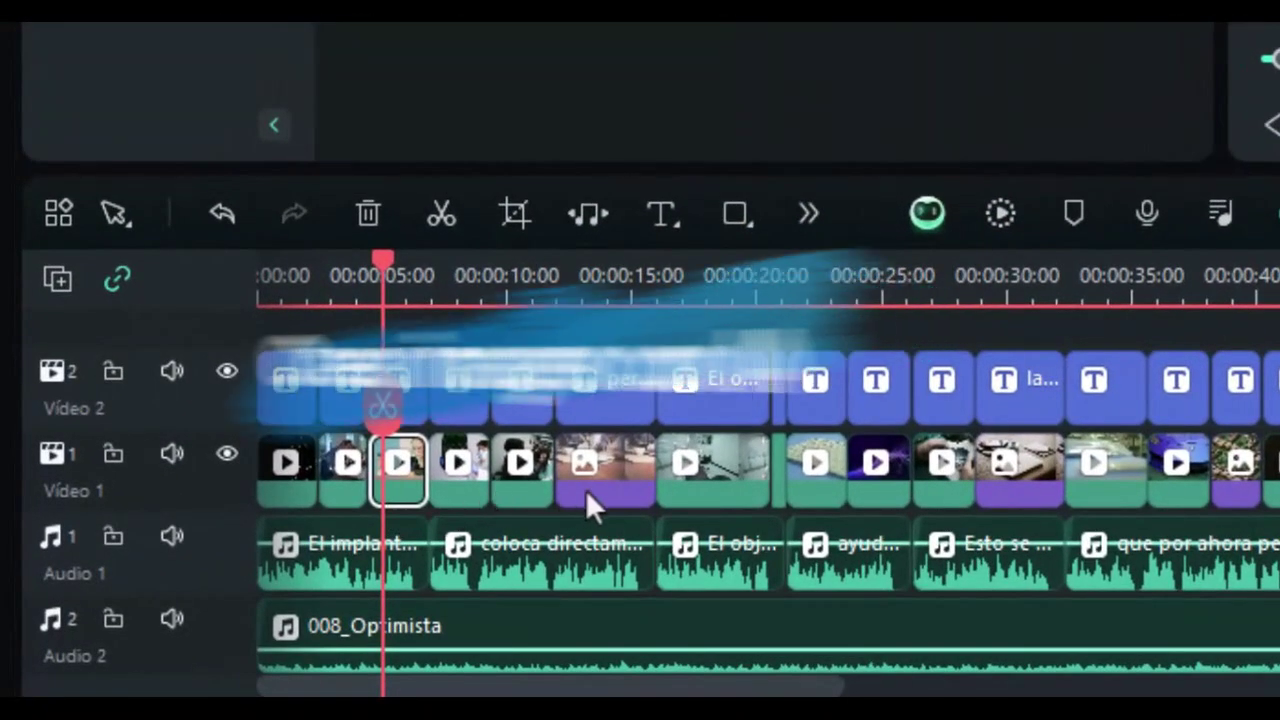
{"action": "left_click", "coordinate": [585, 489]}
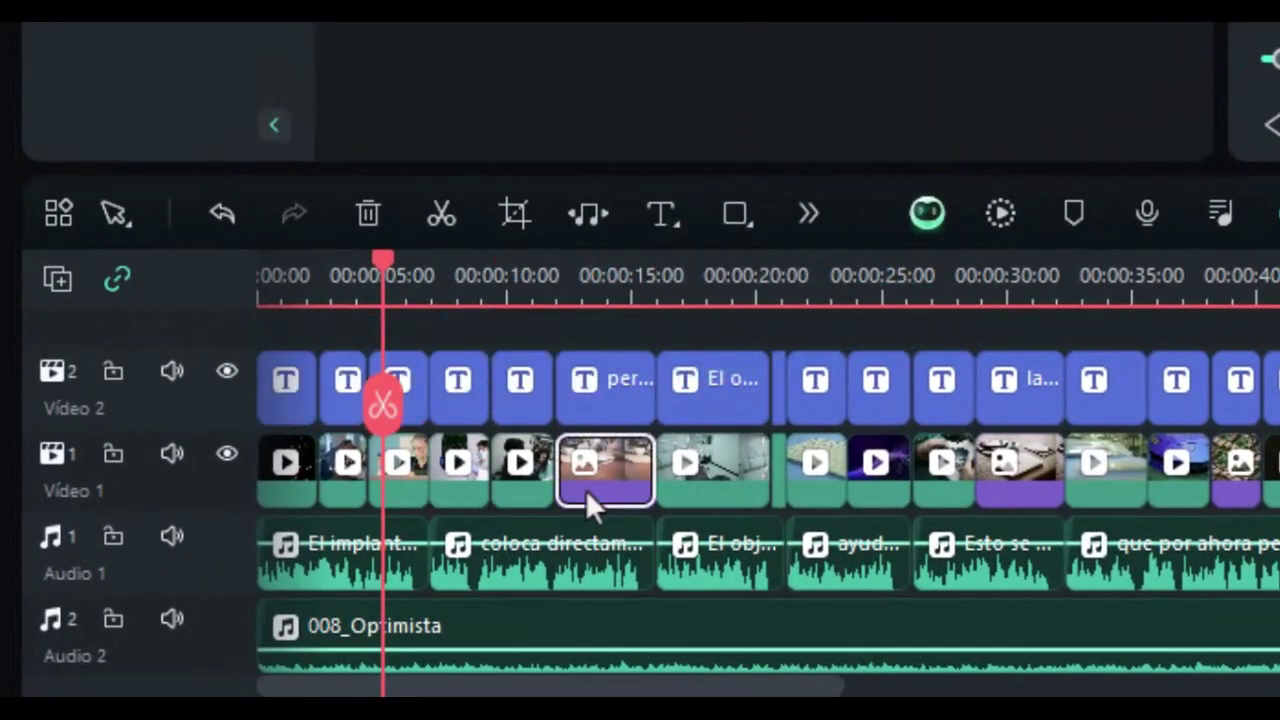
{"action": "left_click", "coordinate": [574, 282]}
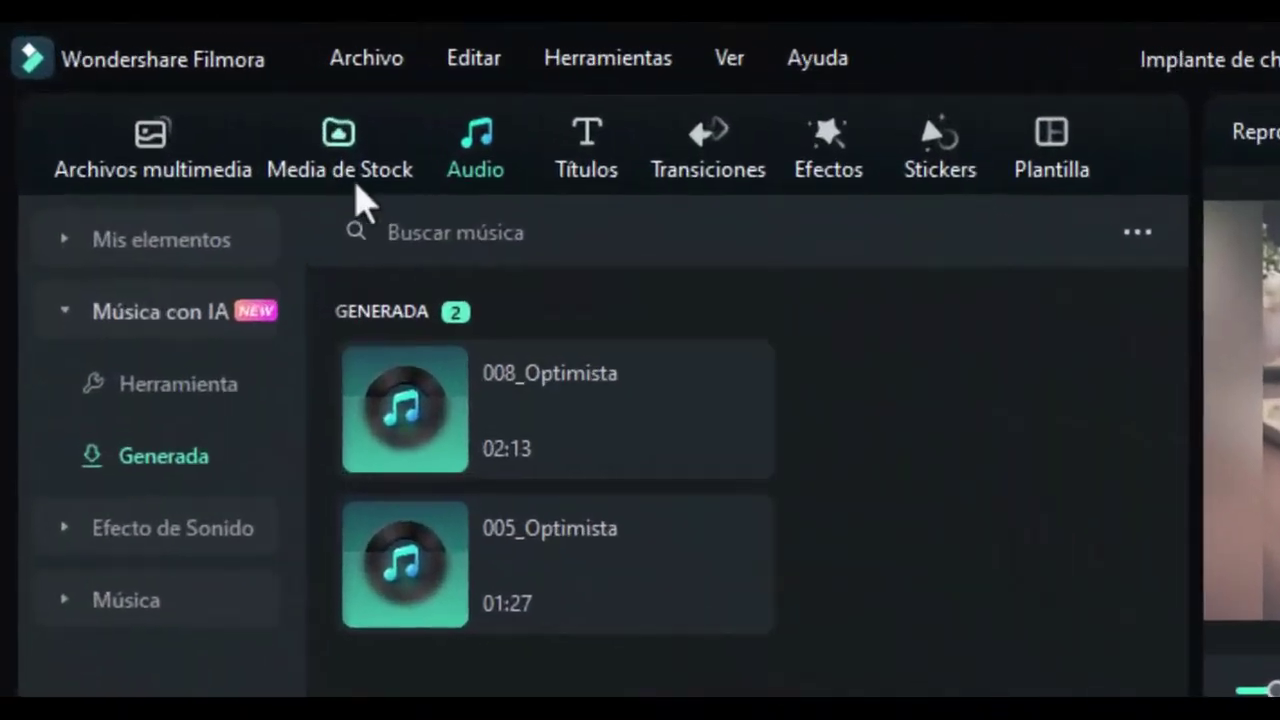
{"action": "left_click", "coordinate": [169, 82]}
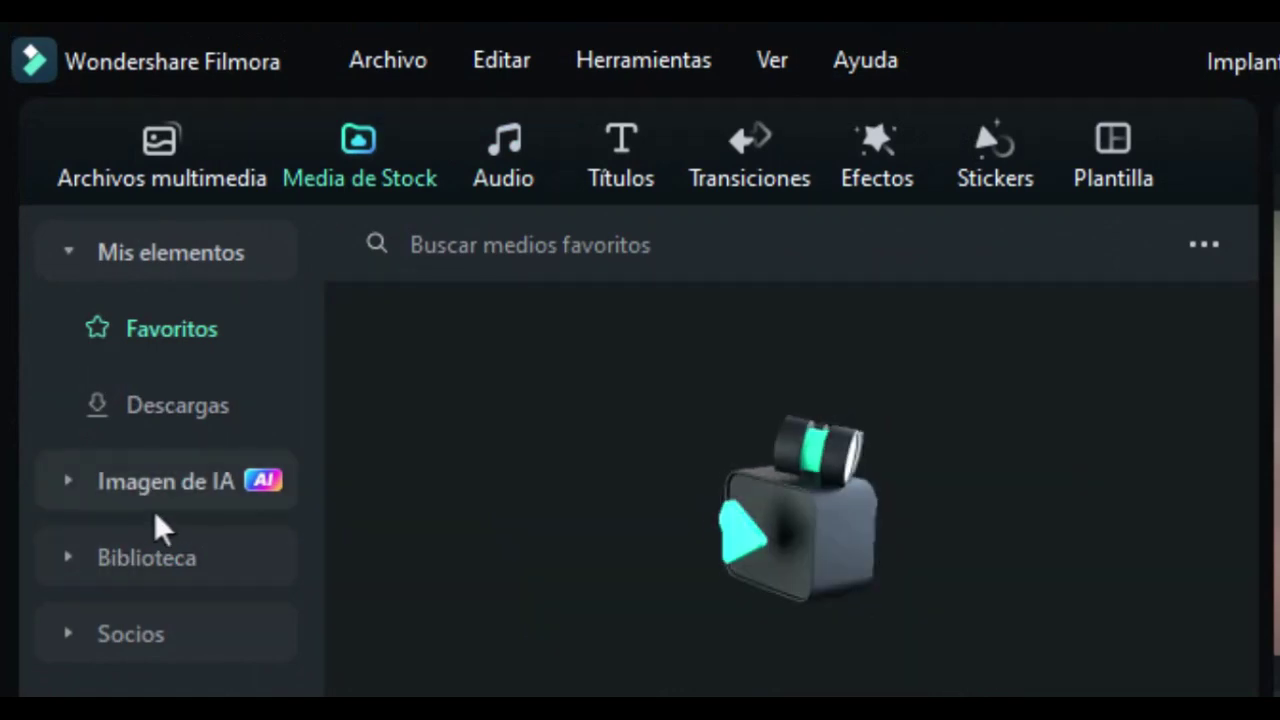
{"action": "left_click", "coordinate": [66, 480]}
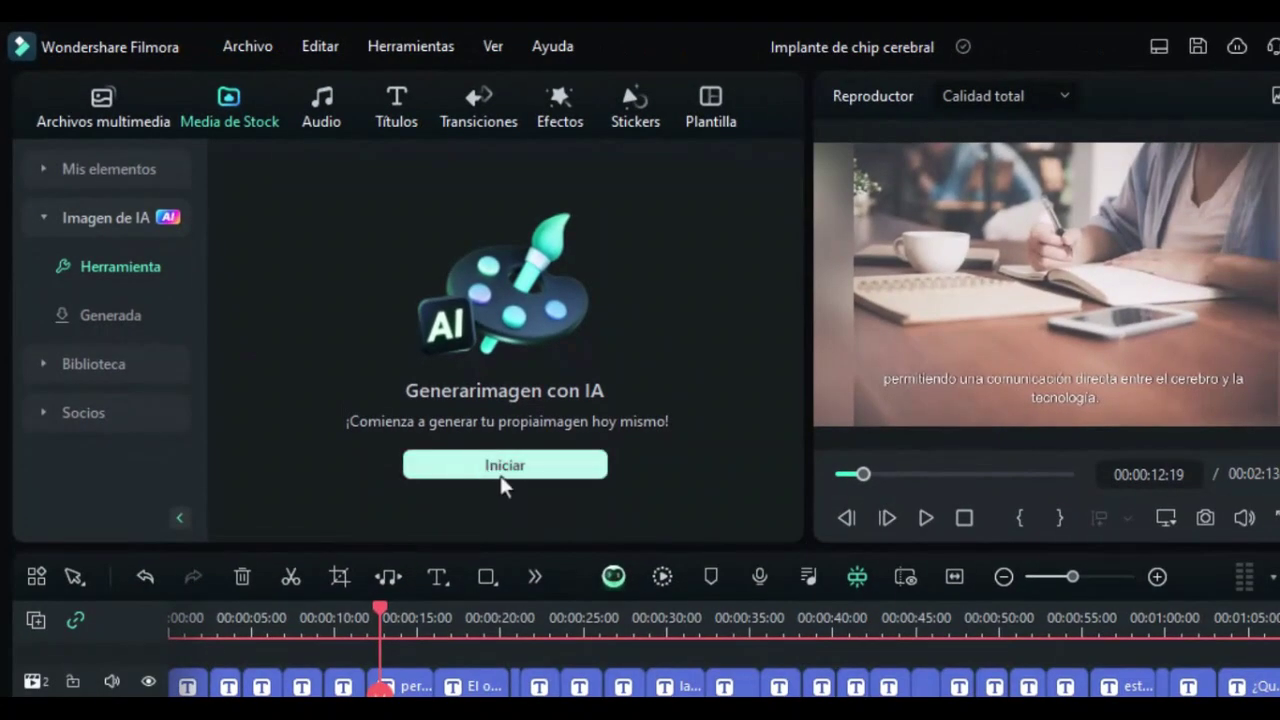
{"action": "left_click", "coordinate": [502, 468]}
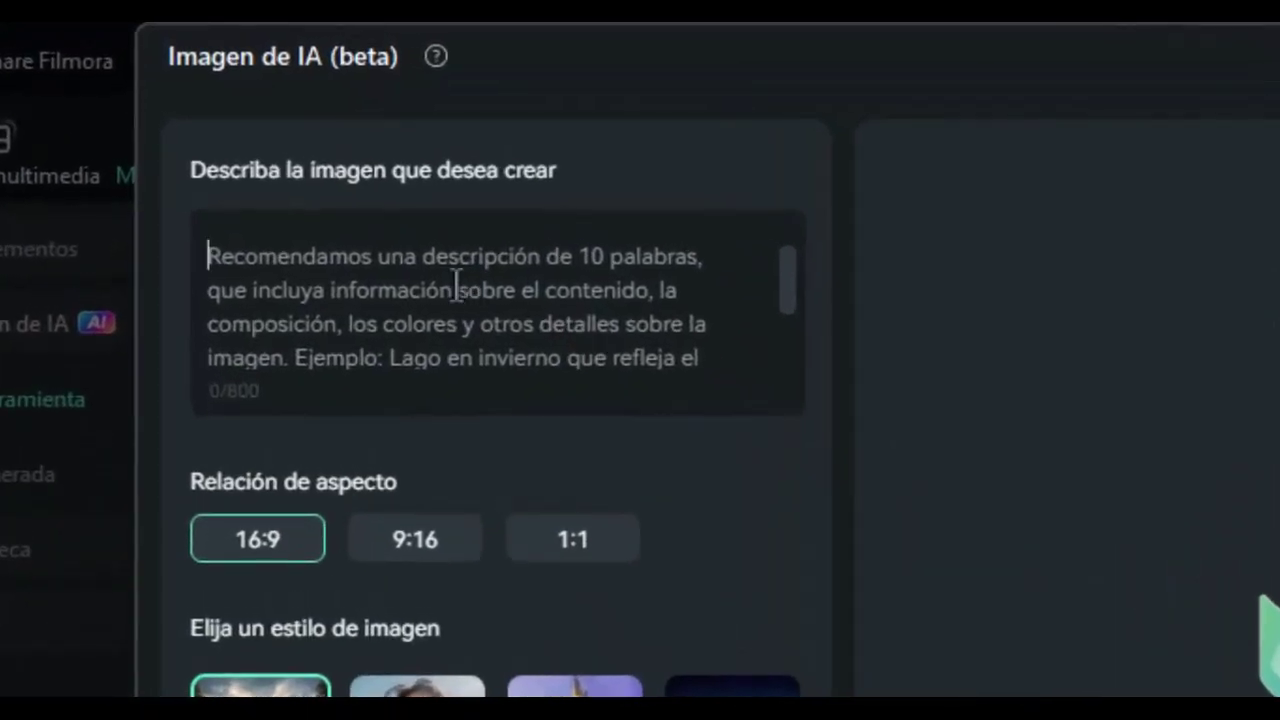
Generate 16:9 AI images from the prompt "crea la imagen de un perro robot".
{"action": "left_click", "coordinate": [456, 285]}
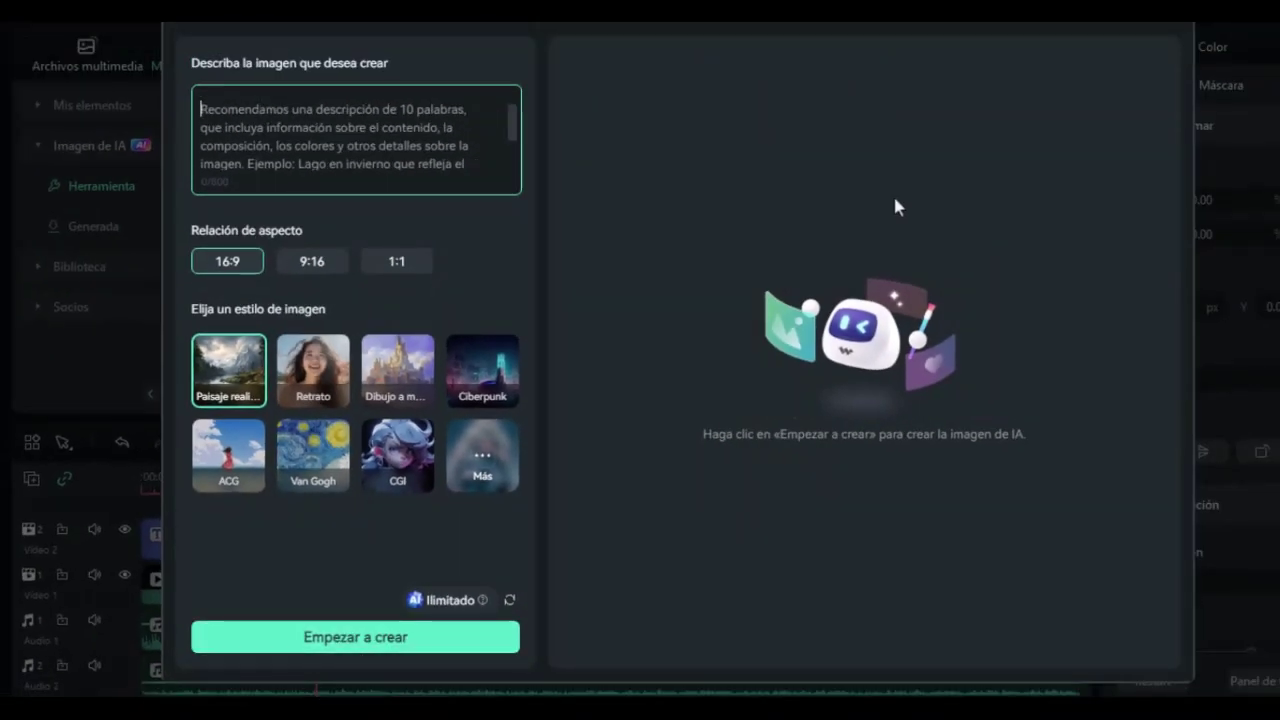
{"action": "type", "text": "crea la imagen de un perro robor"}
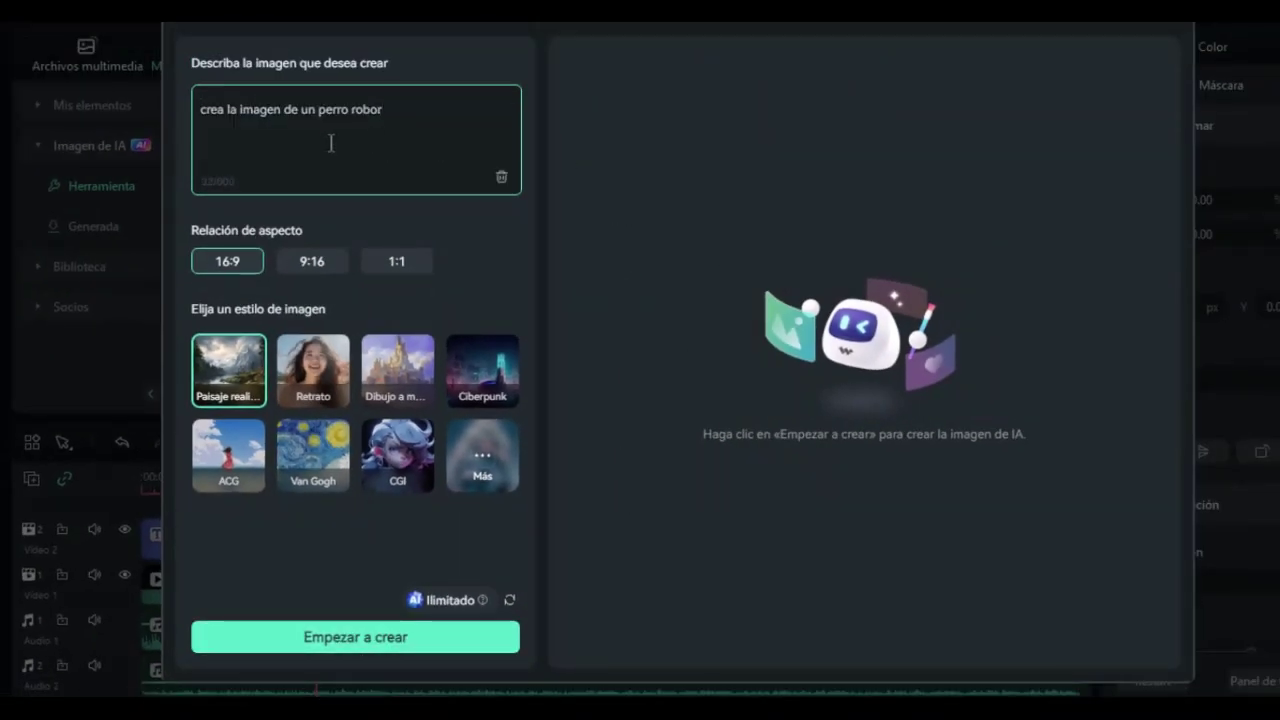
{"action": "key", "text": "BackSpace"}
{"action": "key", "text": "BackSpace"}
{"action": "type", "text": "t"}
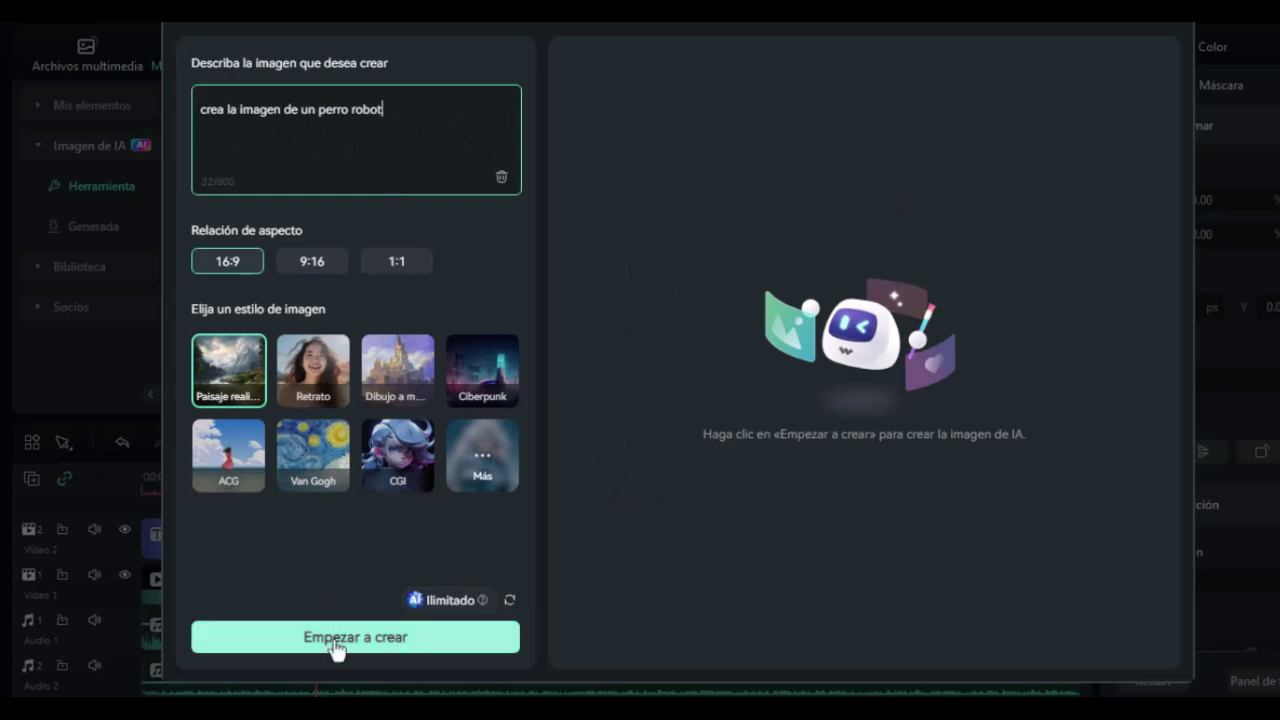
{"action": "left_click", "coordinate": [340, 648]}
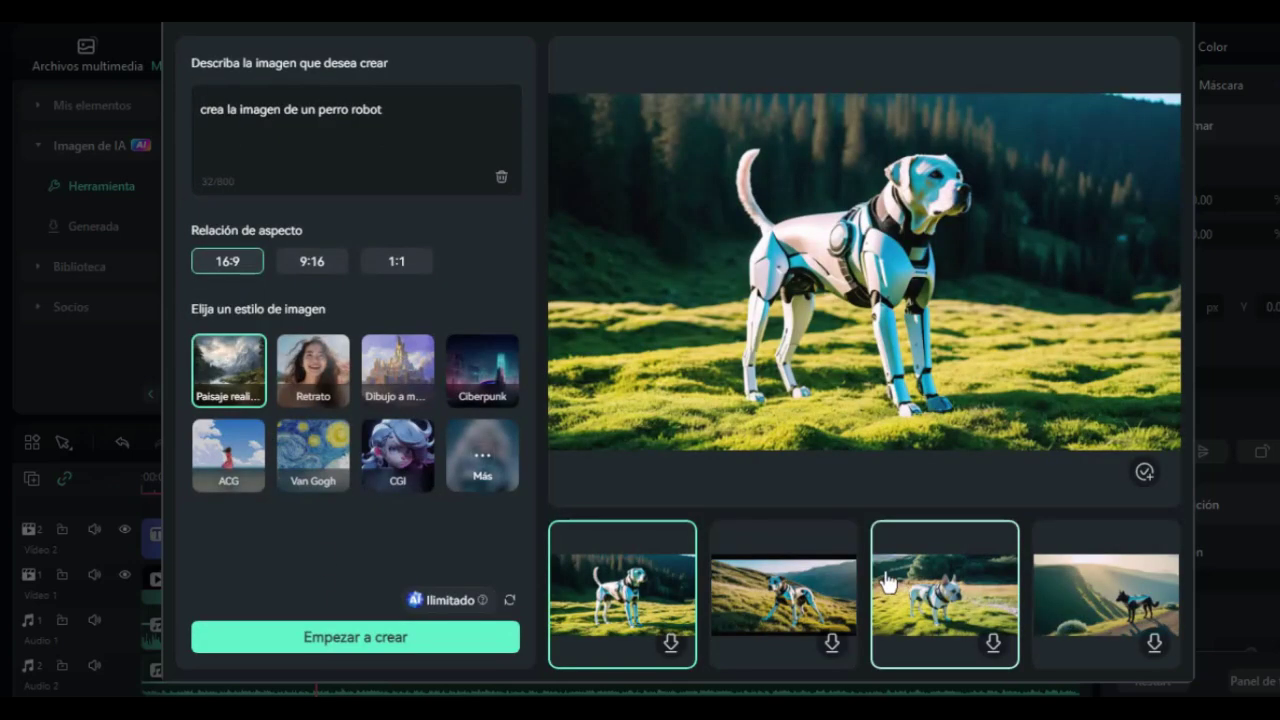
Compare the generated robot dog images, download the third one and close the AI image generator.
{"action": "left_click", "coordinate": [803, 610]}
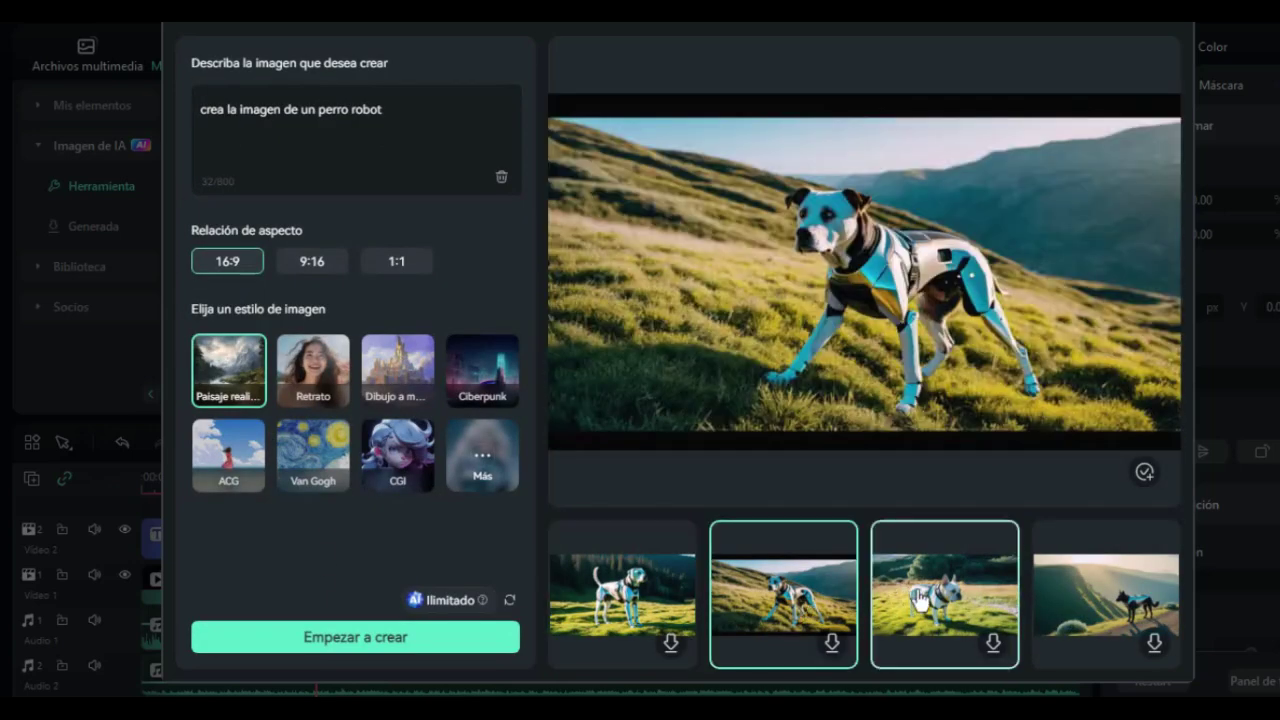
{"action": "left_click", "coordinate": [920, 603]}
{"action": "left_click", "coordinate": [1082, 612]}
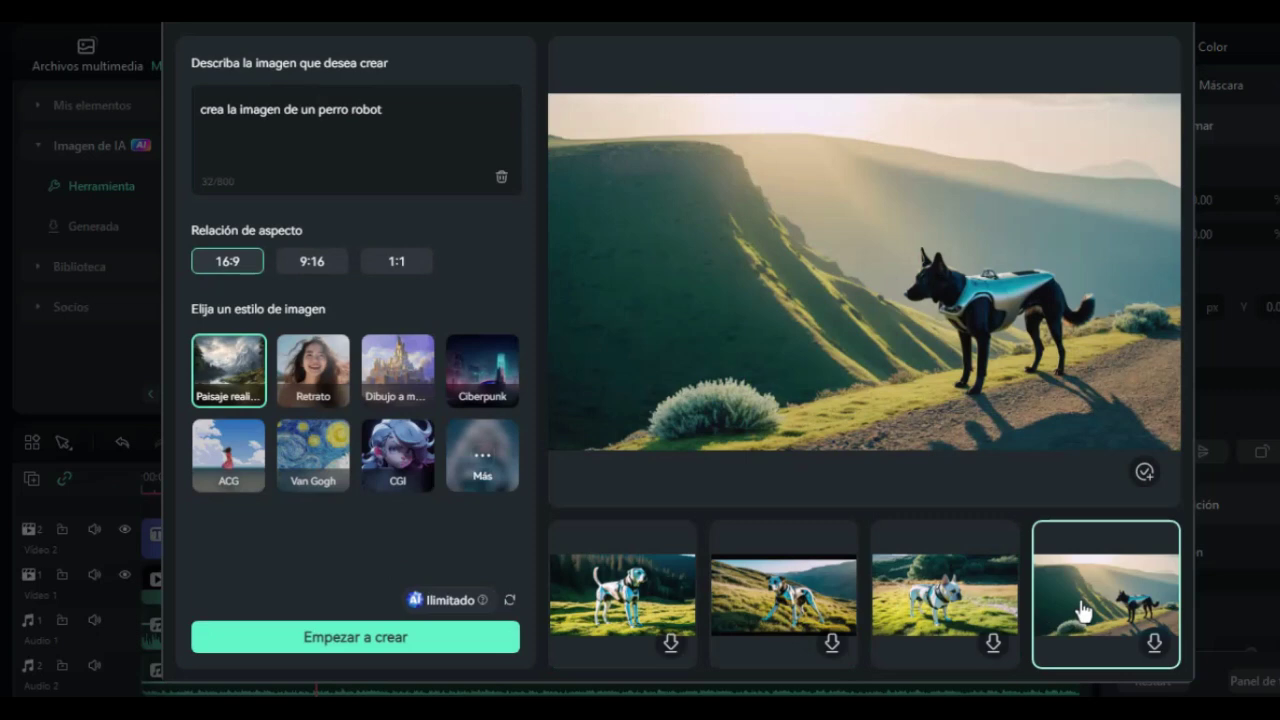
{"action": "left_click", "coordinate": [940, 603]}
{"action": "left_click", "coordinate": [993, 644]}
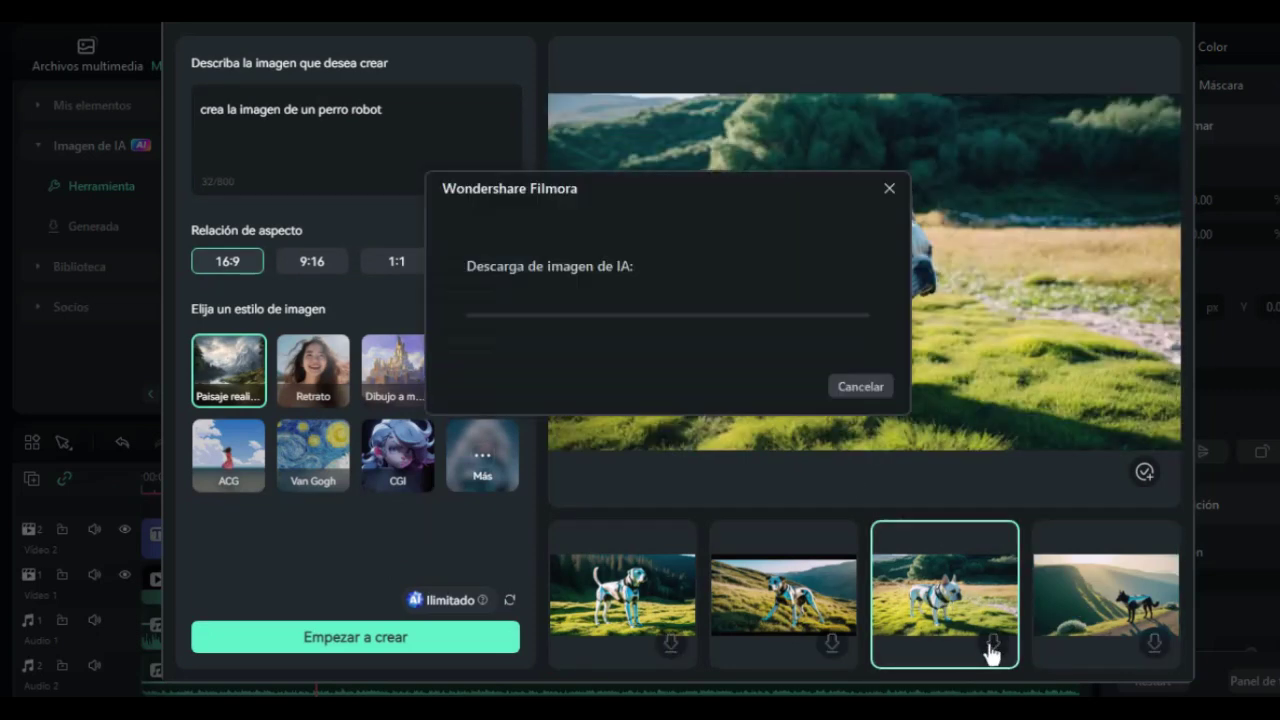
{"action": "key", "text": "Escape"}
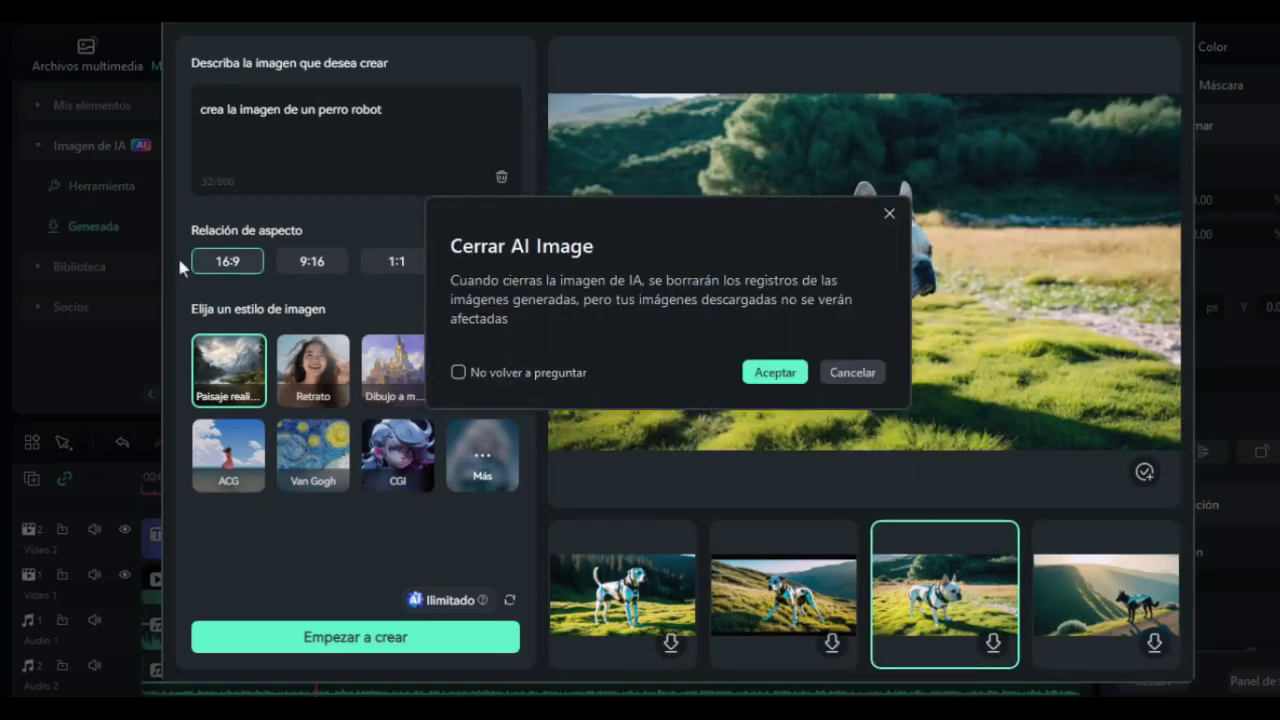
{"action": "left_click", "coordinate": [774, 371]}
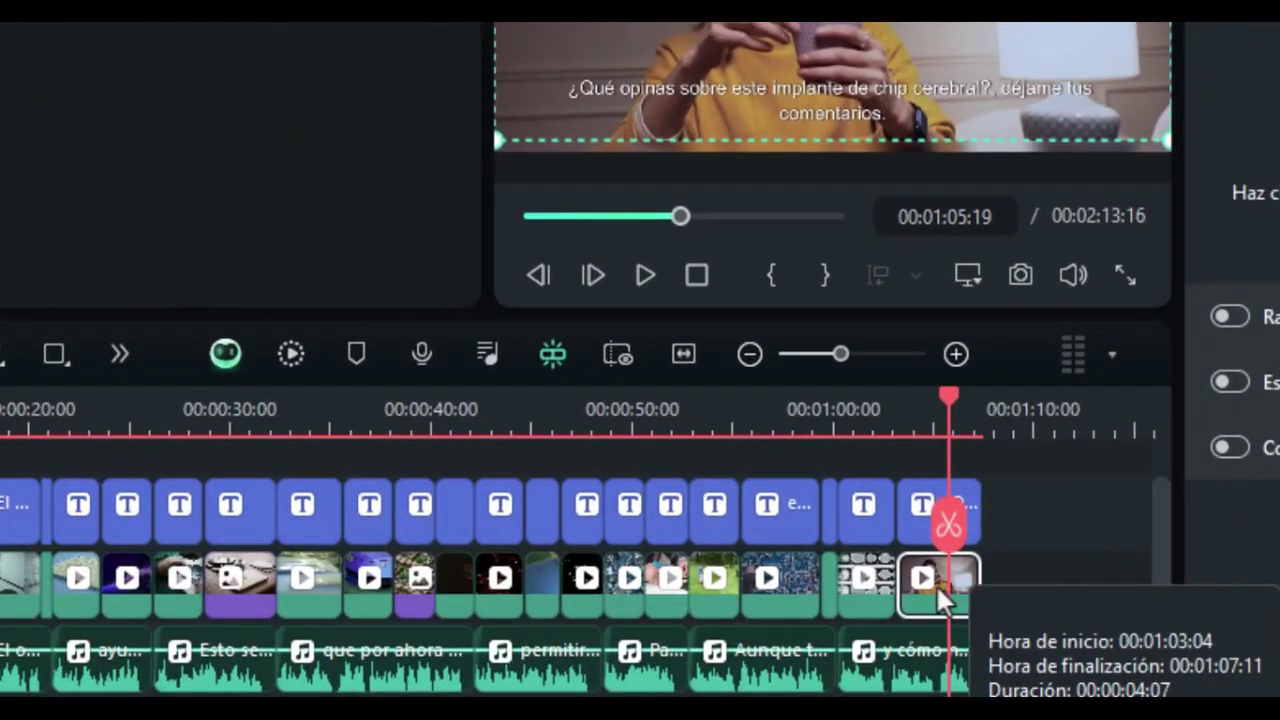
Open Recorte Inteligente for the last clip on Video 1 and mark the person in yellow with a brush of size 139.
{"action": "left_click", "coordinate": [120, 354]}
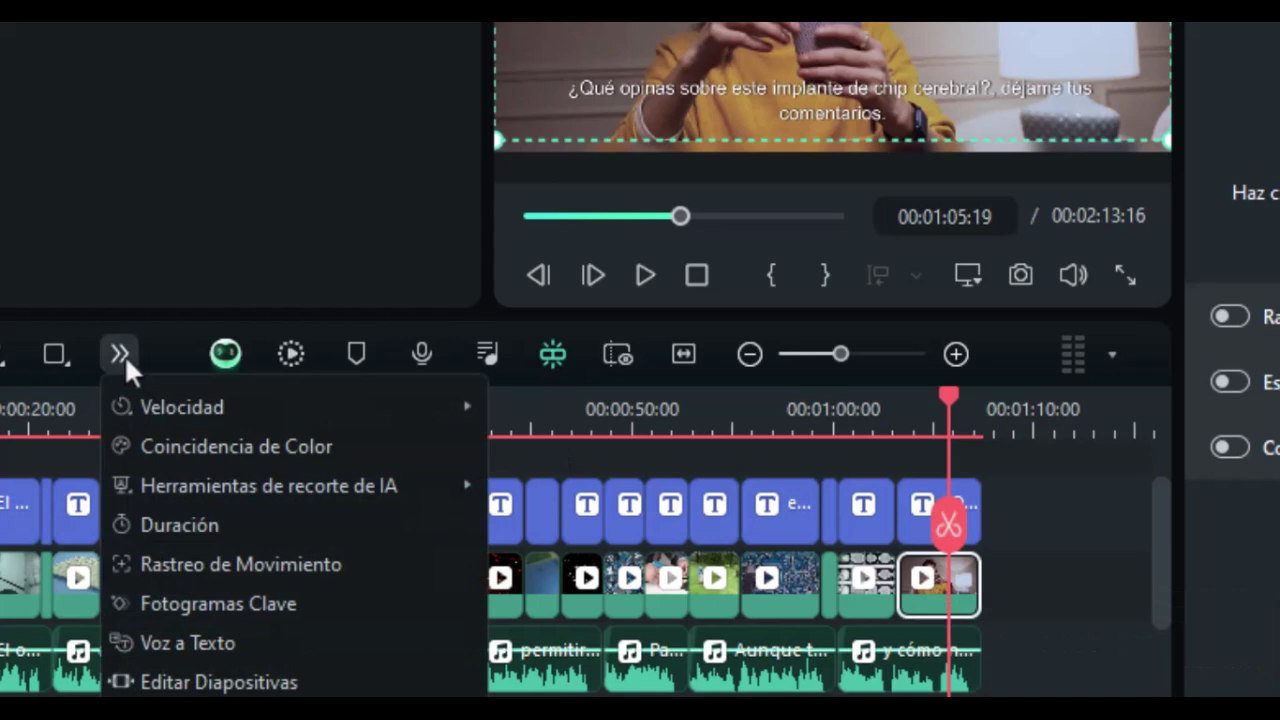
{"action": "mouse_move", "coordinate": [237, 492]}
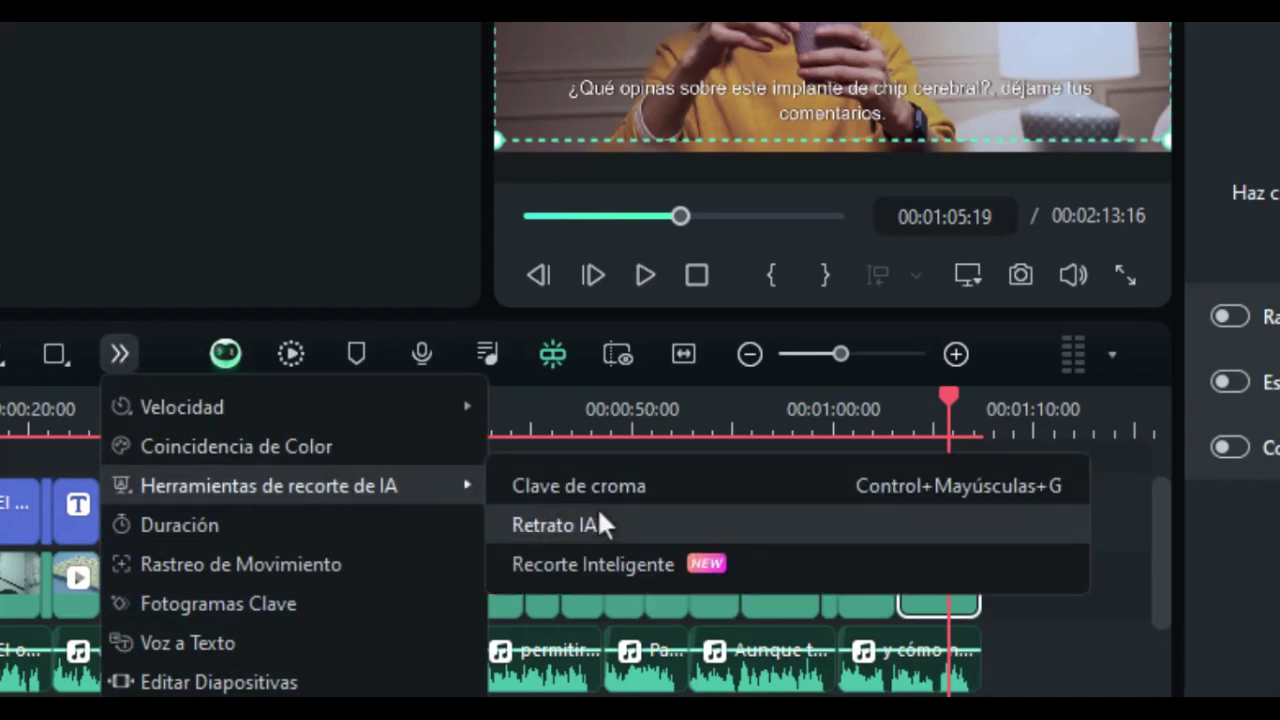
{"action": "left_click", "coordinate": [630, 566]}
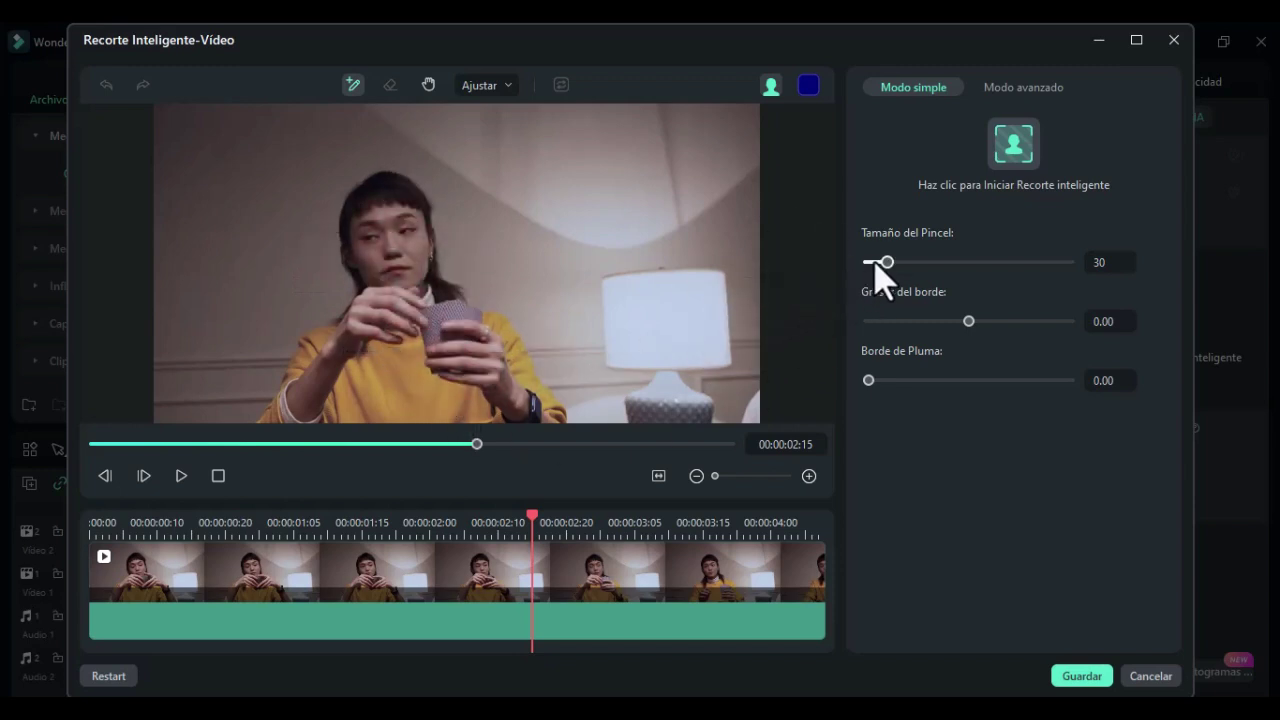
{"action": "left_click_drag", "start_coordinate": [894, 264], "coordinate": [960, 262]}
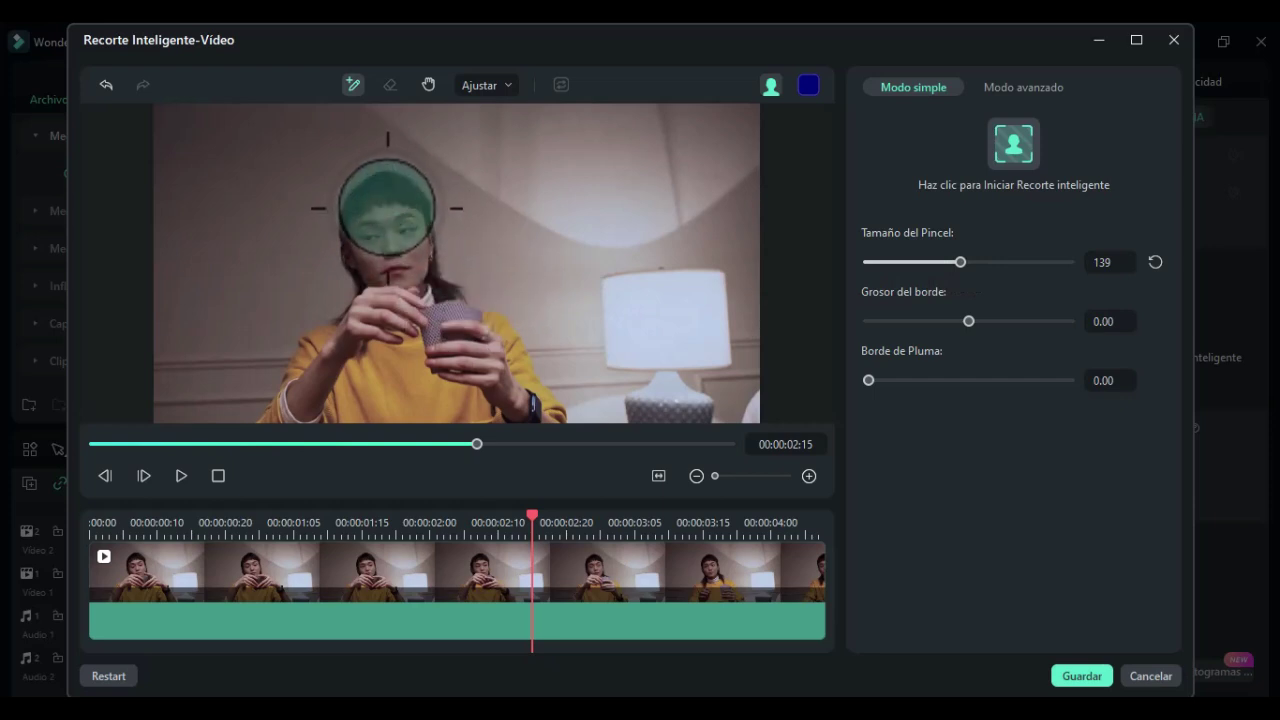
{"action": "mouse_move", "coordinate": [387, 208]}
{"action": "left_mouse_down"}
{"action": "mouse_move", "coordinate": [391, 334]}
{"action": "mouse_move", "coordinate": [349, 383]}
{"action": "mouse_move", "coordinate": [457, 400]}
{"action": "mouse_move", "coordinate": [459, 365]}
{"action": "mouse_move", "coordinate": [423, 326]}
{"action": "mouse_move", "coordinate": [414, 371]}
{"action": "mouse_move", "coordinate": [442, 372]}
{"action": "left_mouse_up"}
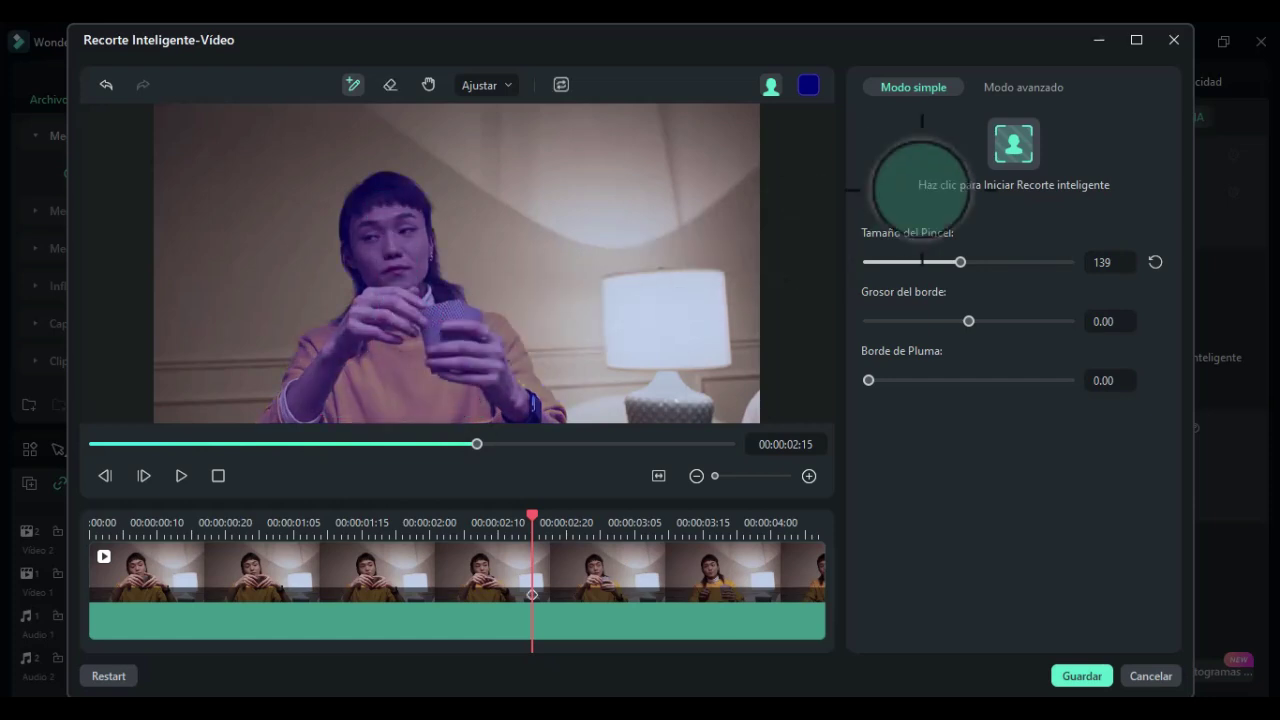
Run the smart cutout on the marked person, save it and place the playhead on the last clip to view it.
{"action": "left_click", "coordinate": [1015, 146]}
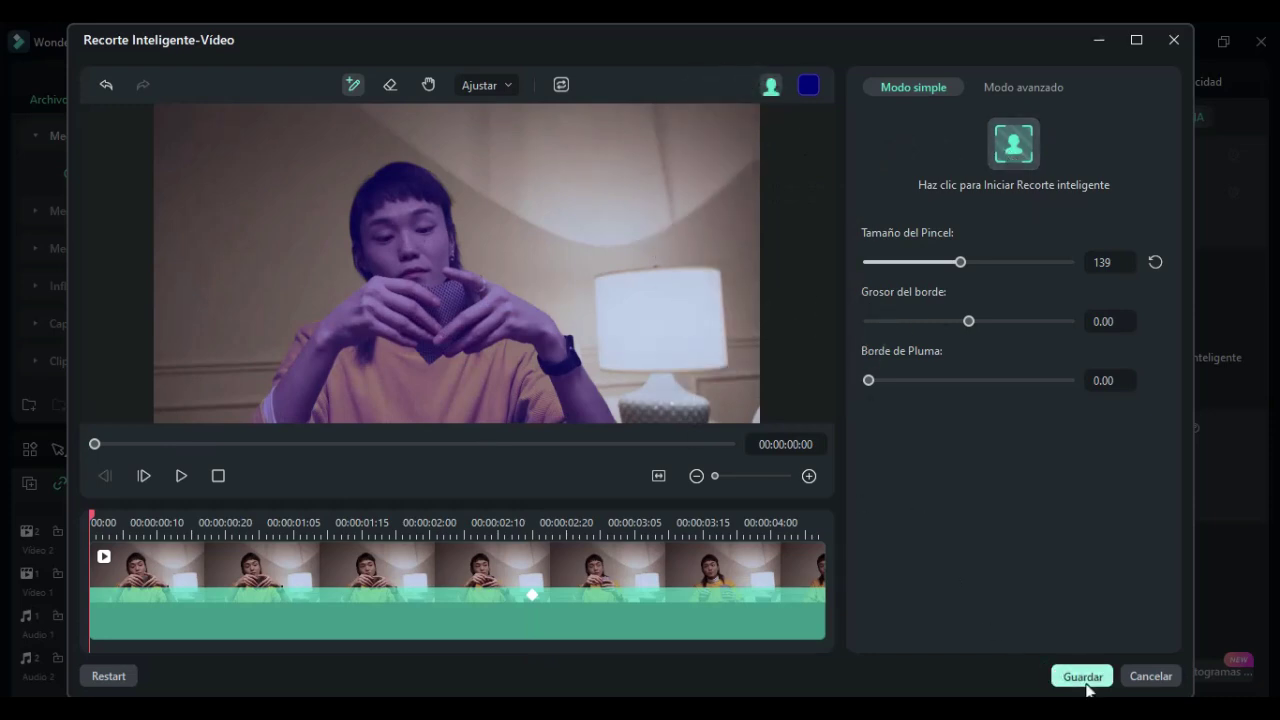
{"action": "left_click", "coordinate": [1083, 677]}
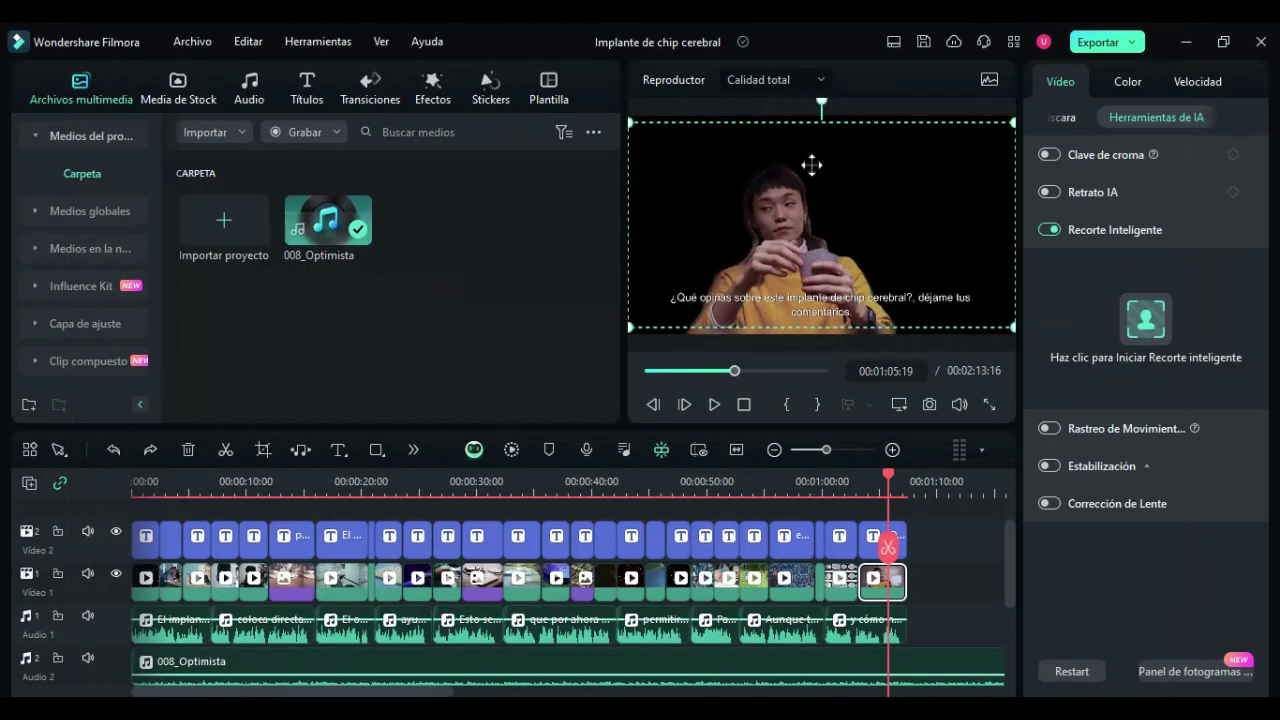
{"action": "left_click", "coordinate": [870, 485]}
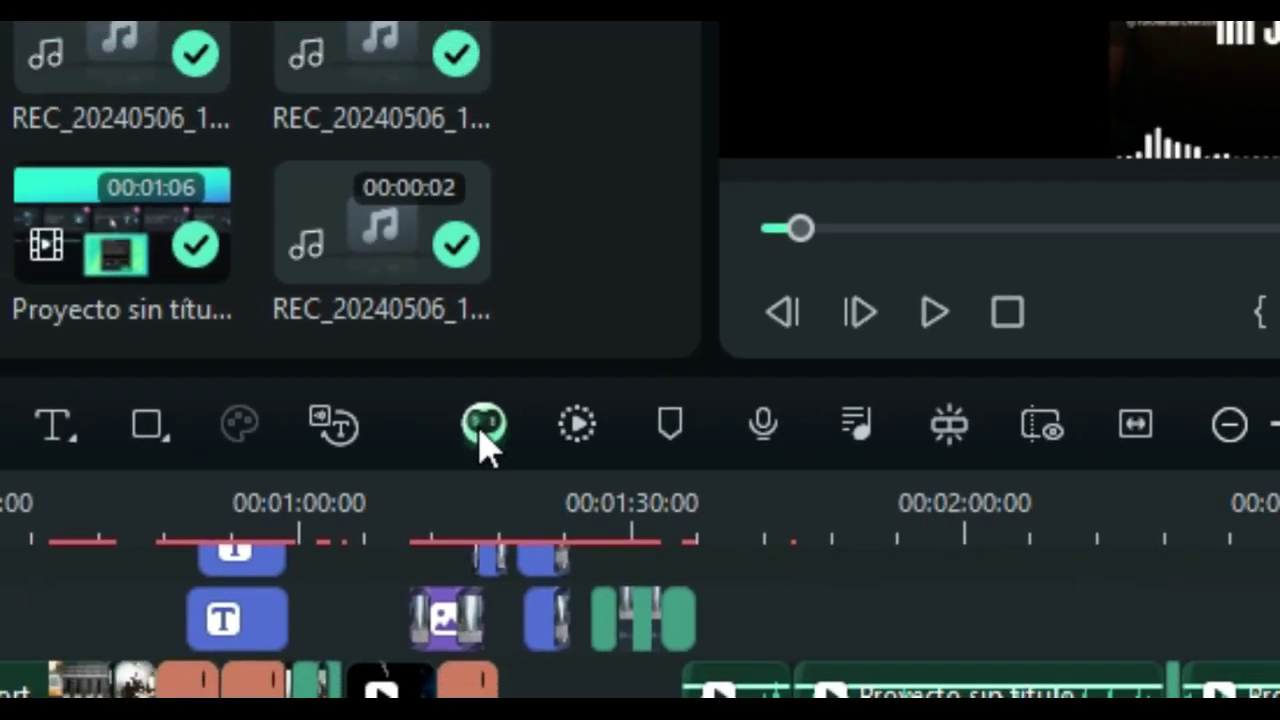
Open the AI assistant chat and use its suggested request "Quiero eliminar todos los segmentos del vídeo que no tienen sonido.".
{"action": "left_click", "coordinate": [485, 420]}
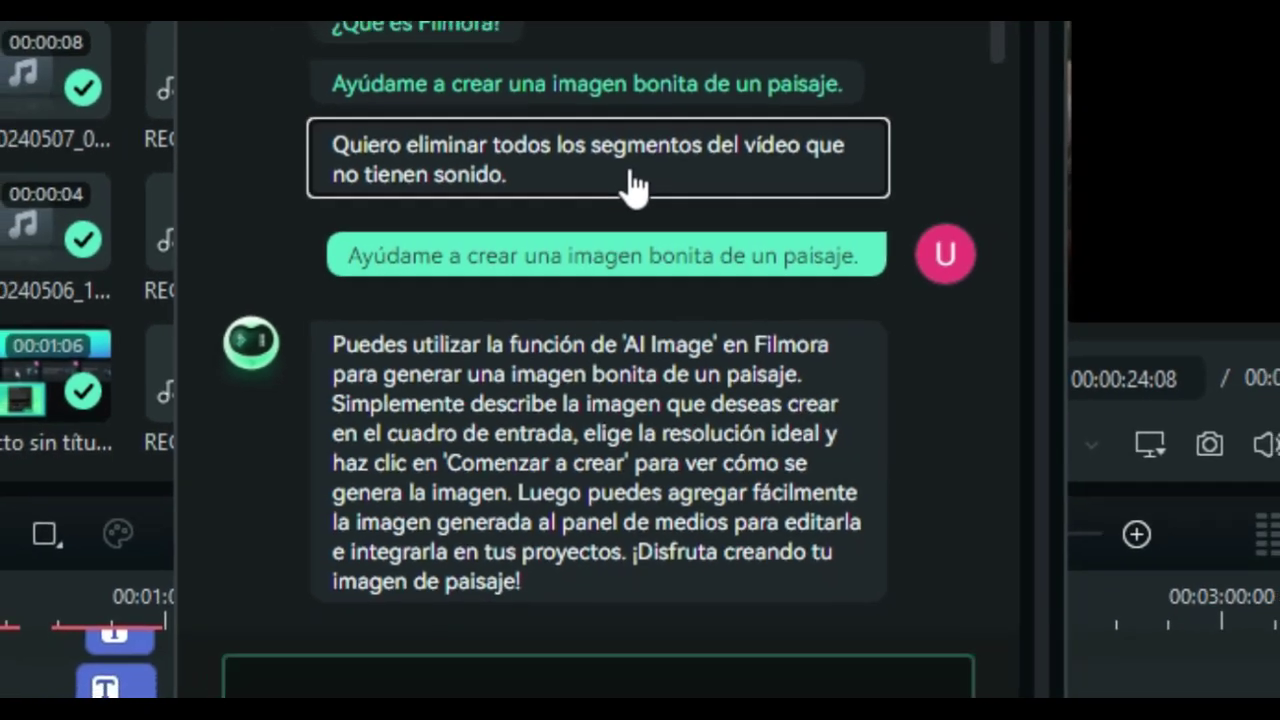
{"action": "left_click", "coordinate": [628, 160]}
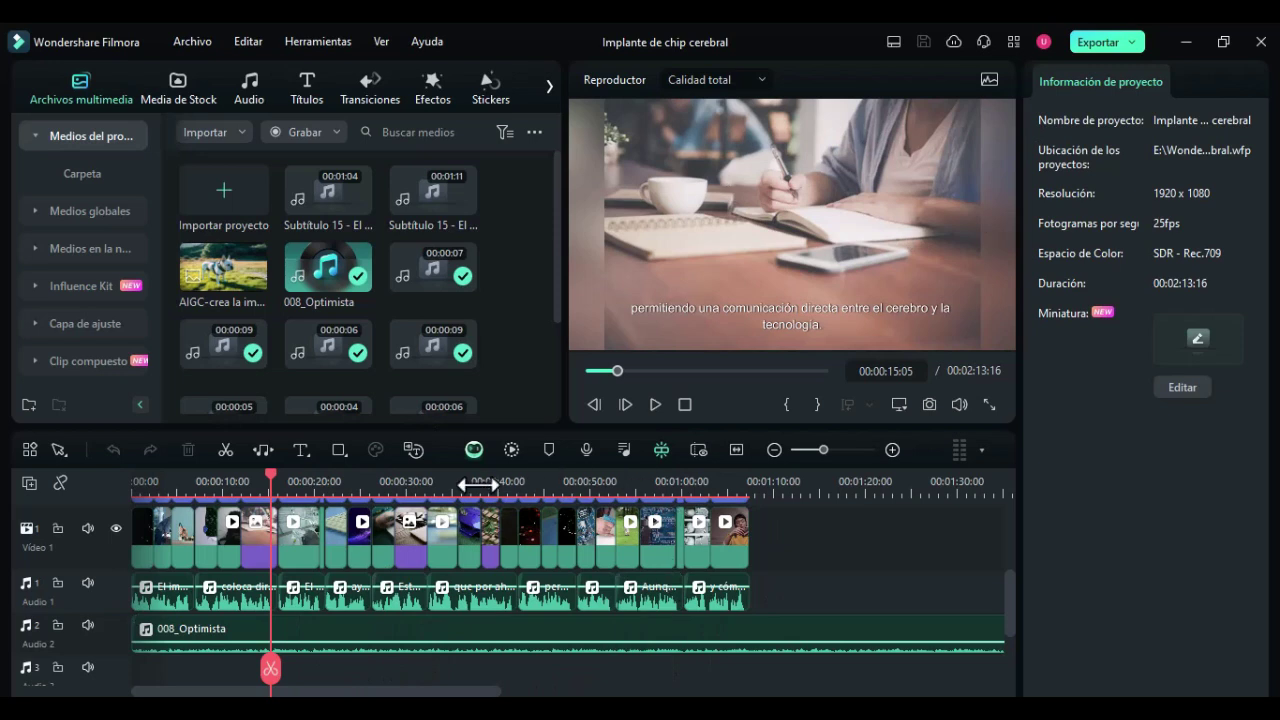
Select all the recorded narration clips on the Audio 1 track and delete them.
{"action": "scroll", "coordinate": [631, 614], "scroll_direction": "up", "scroll_amount": 1}
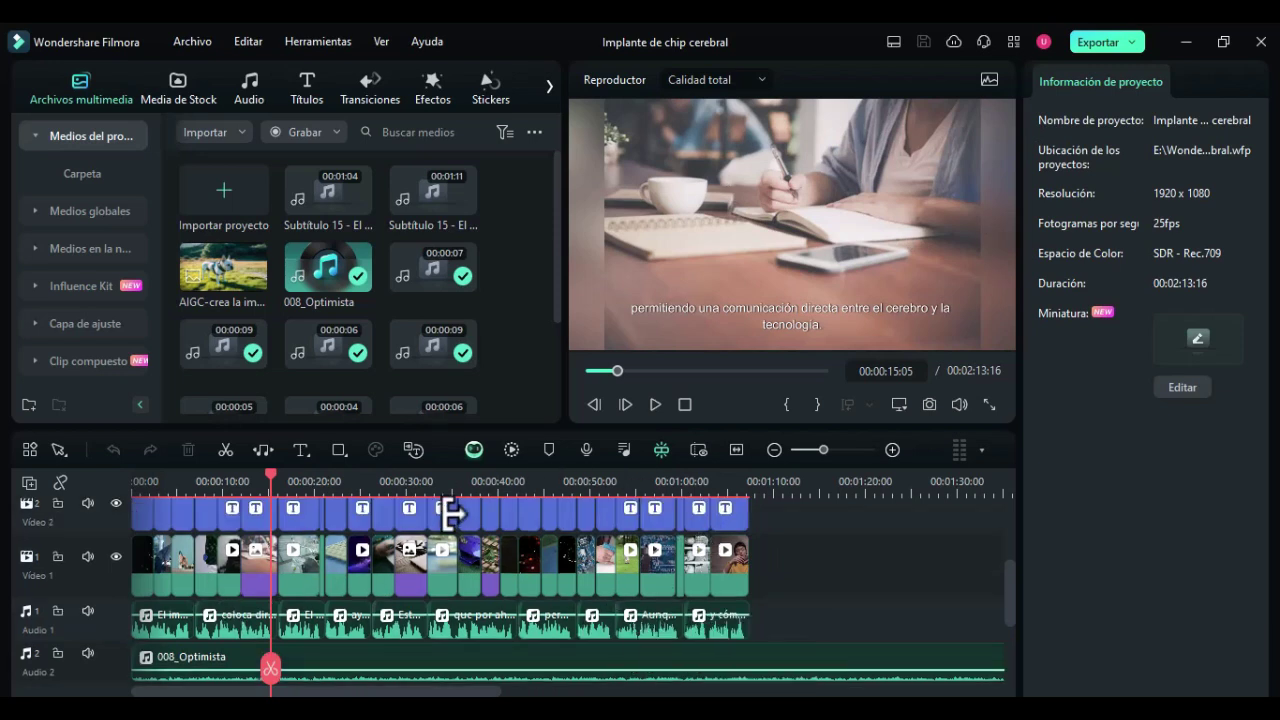
{"action": "scroll", "coordinate": [394, 597], "scroll_direction": "up", "scroll_amount": 1}
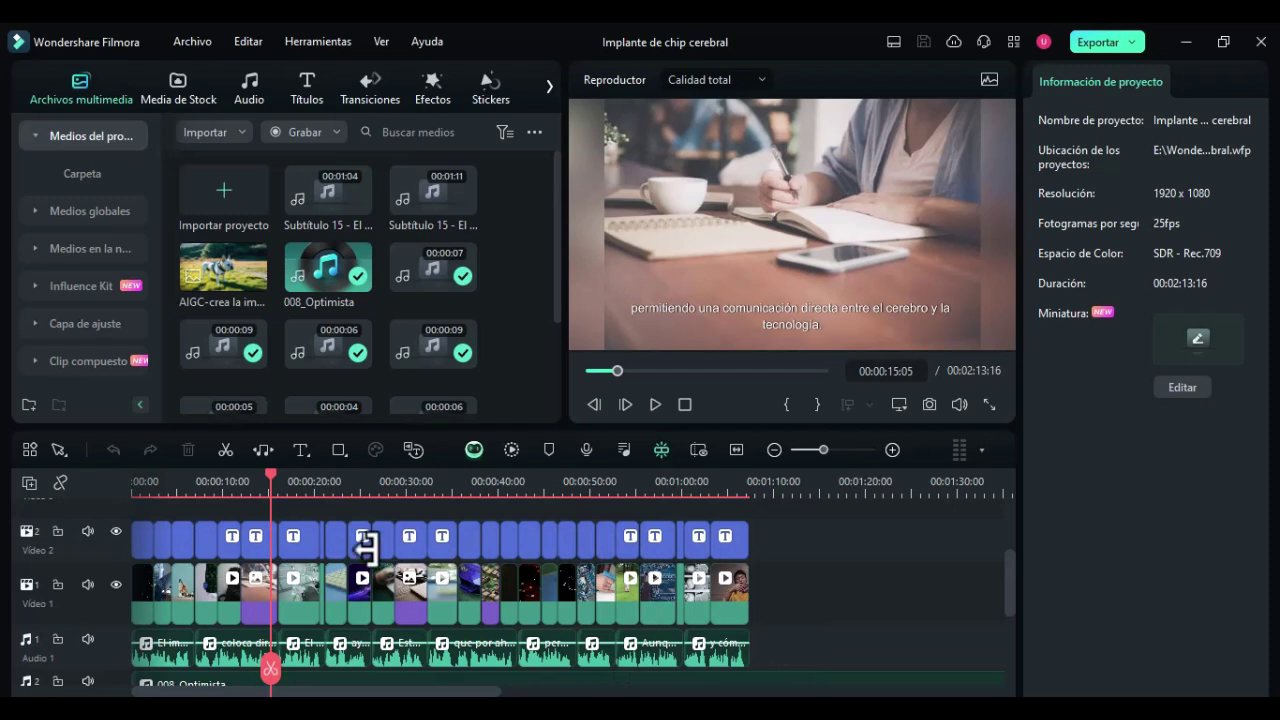
{"action": "scroll", "coordinate": [380, 555], "scroll_direction": "down", "scroll_amount": 1}
{"action": "scroll", "coordinate": [399, 630], "scroll_direction": "down", "scroll_amount": 1}
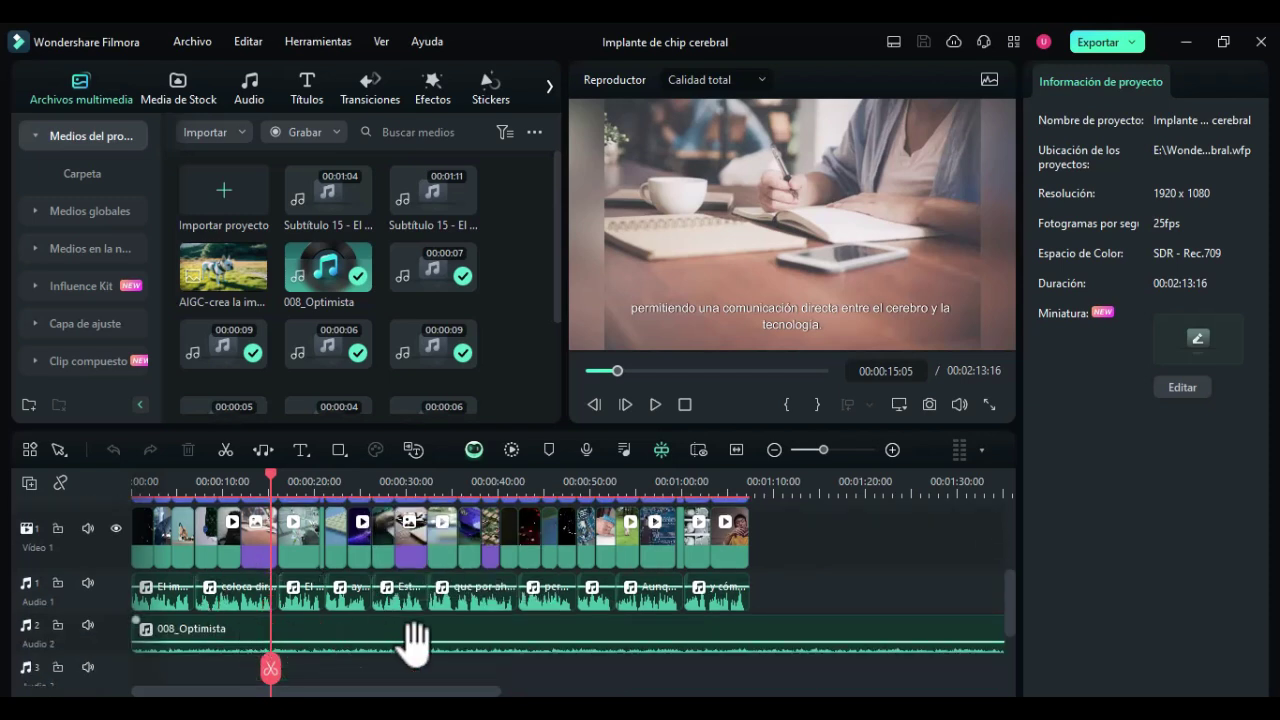
{"action": "scroll", "coordinate": [522, 549], "scroll_direction": "up", "scroll_amount": 1}
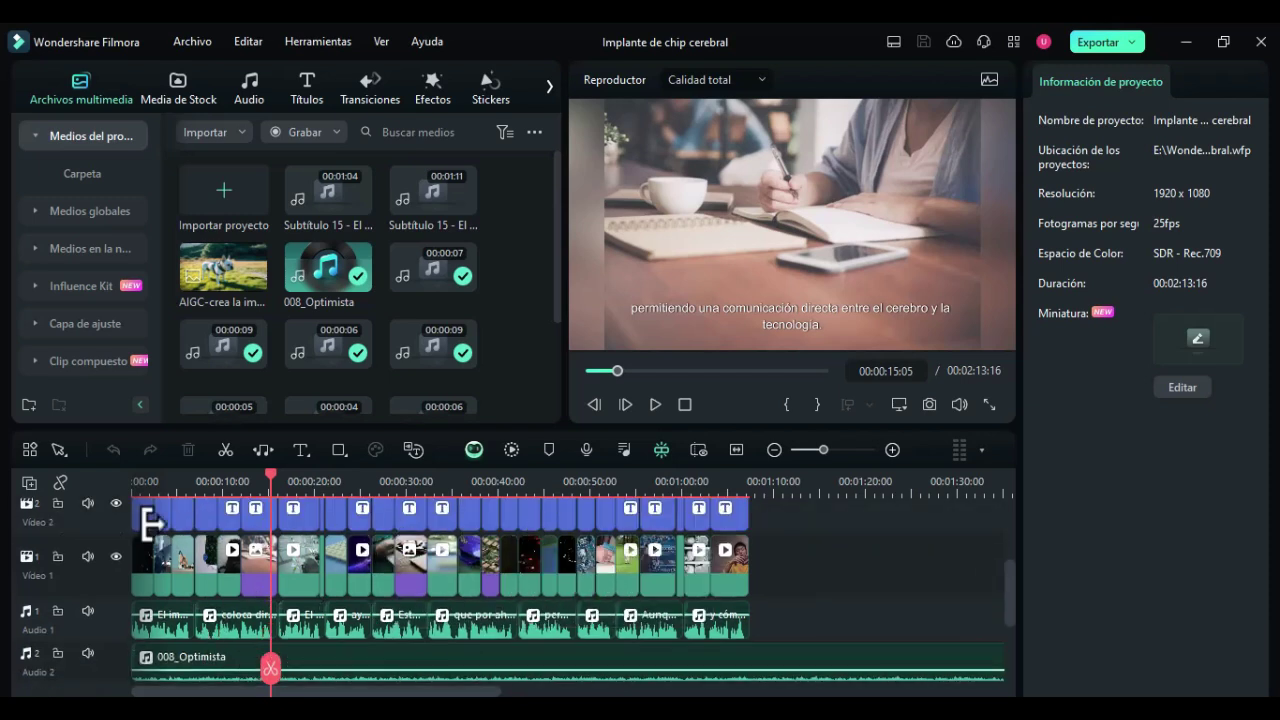
{"action": "left_click", "coordinate": [334, 615]}
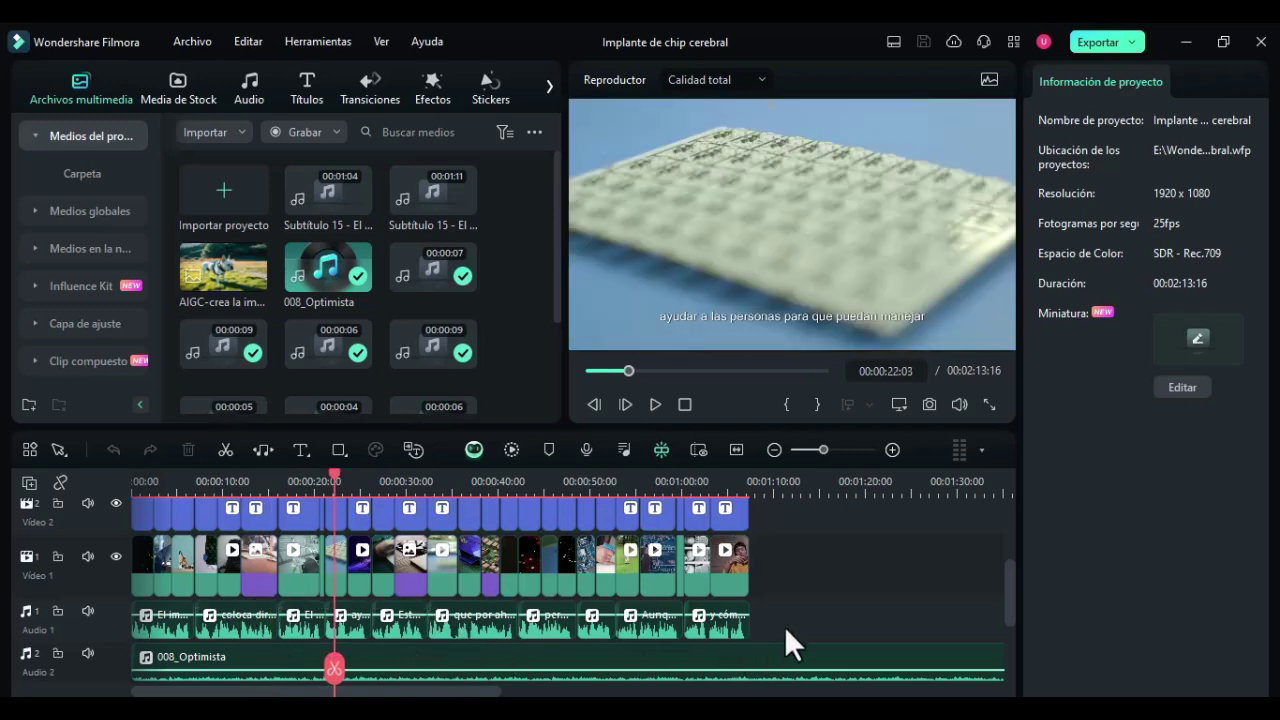
{"action": "left_click_drag", "start_coordinate": [791, 614], "coordinate": [110, 623]}
{"action": "key", "text": "Delete"}
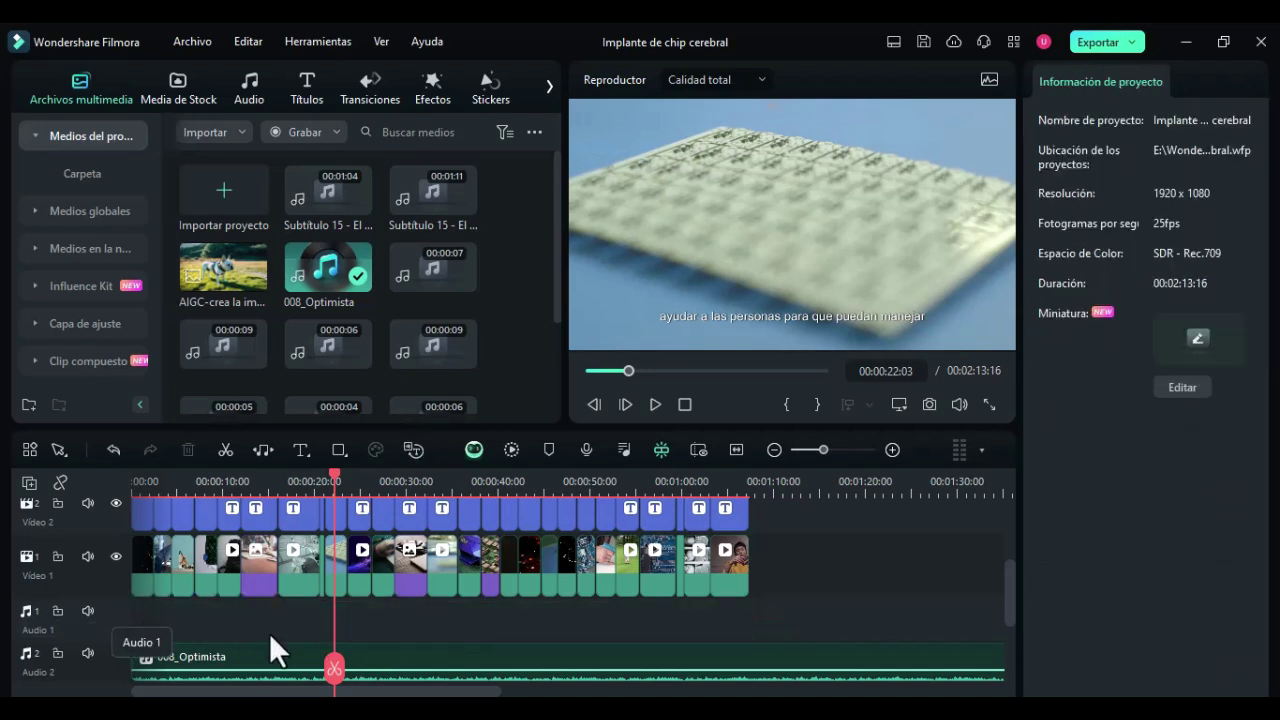
Select all the subtitle title clips on the Video 2 track and delete them.
{"action": "scroll", "coordinate": [600, 596], "scroll_direction": "up", "scroll_amount": 1}
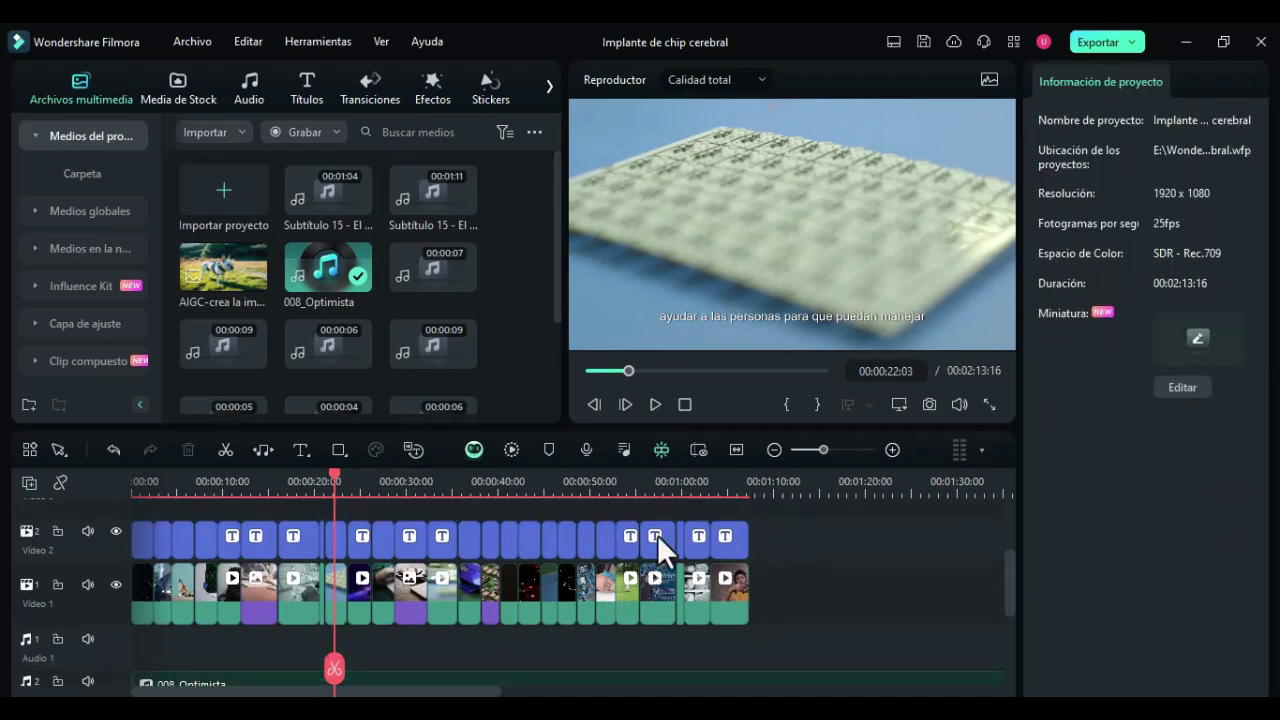
{"action": "left_click", "coordinate": [114, 528]}
{"action": "scroll", "coordinate": [71, 500], "scroll_direction": "up", "scroll_amount": 5}
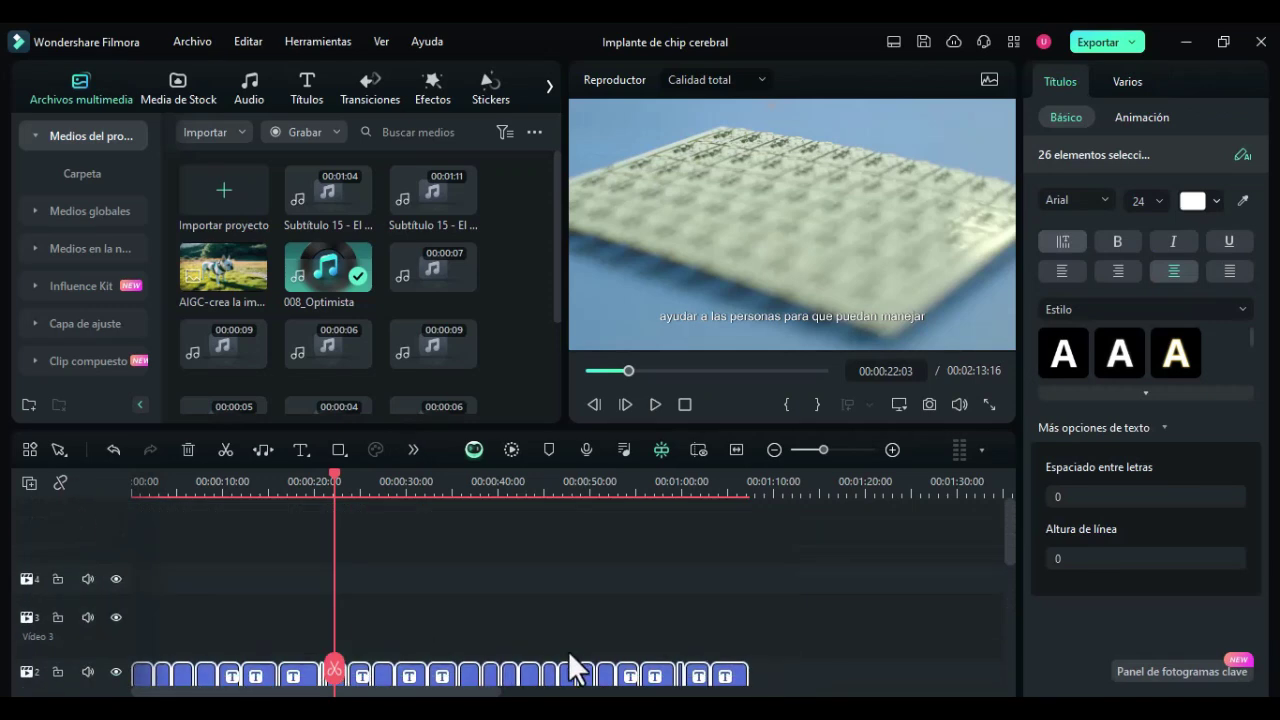
{"action": "left_click", "coordinate": [576, 643]}
{"action": "scroll", "coordinate": [576, 632], "scroll_direction": "down", "scroll_amount": 6}
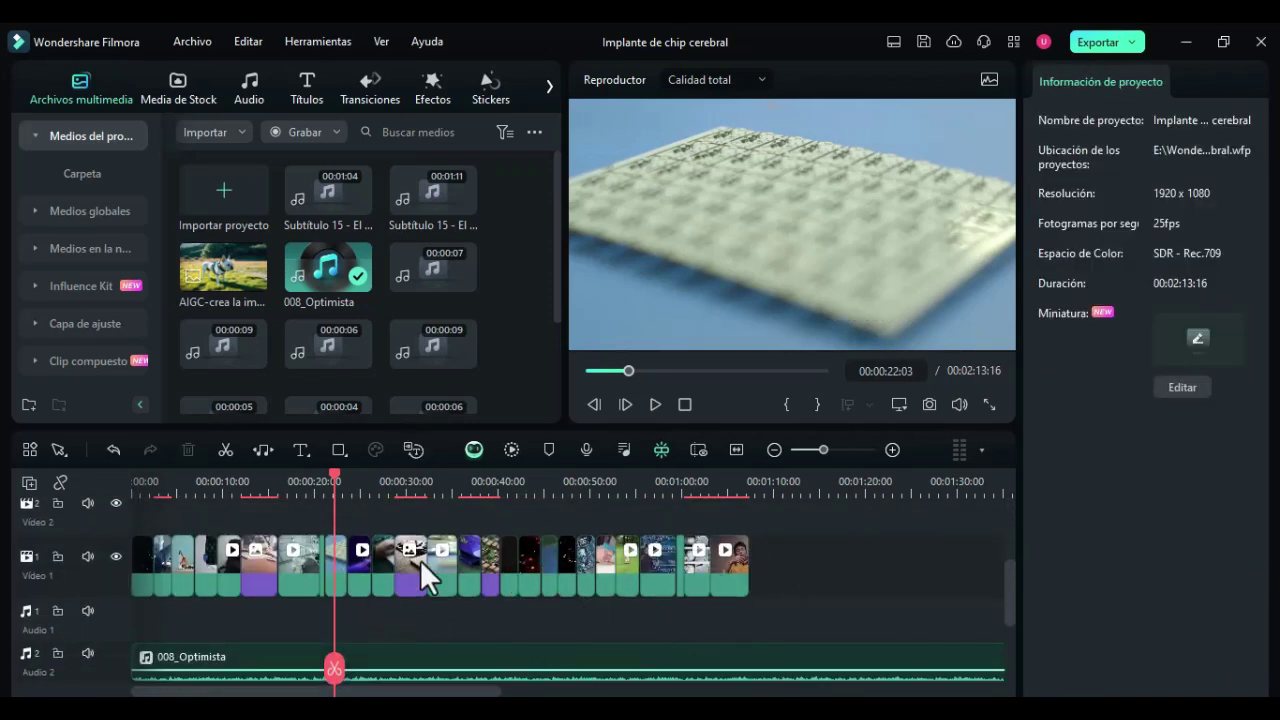
{"action": "left_click", "coordinate": [182, 560]}
{"action": "scroll", "coordinate": [308, 615], "scroll_direction": "down", "scroll_amount": 1}
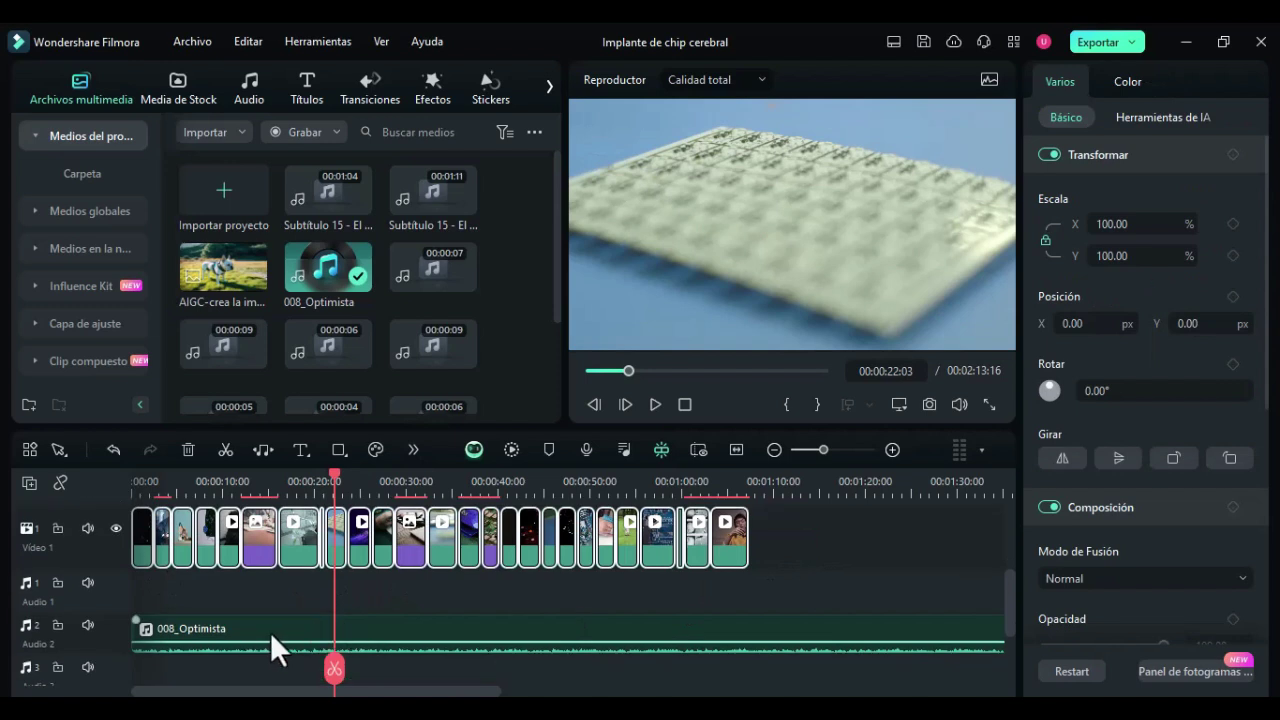
{"action": "scroll", "coordinate": [376, 625], "scroll_direction": "up", "scroll_amount": 1}
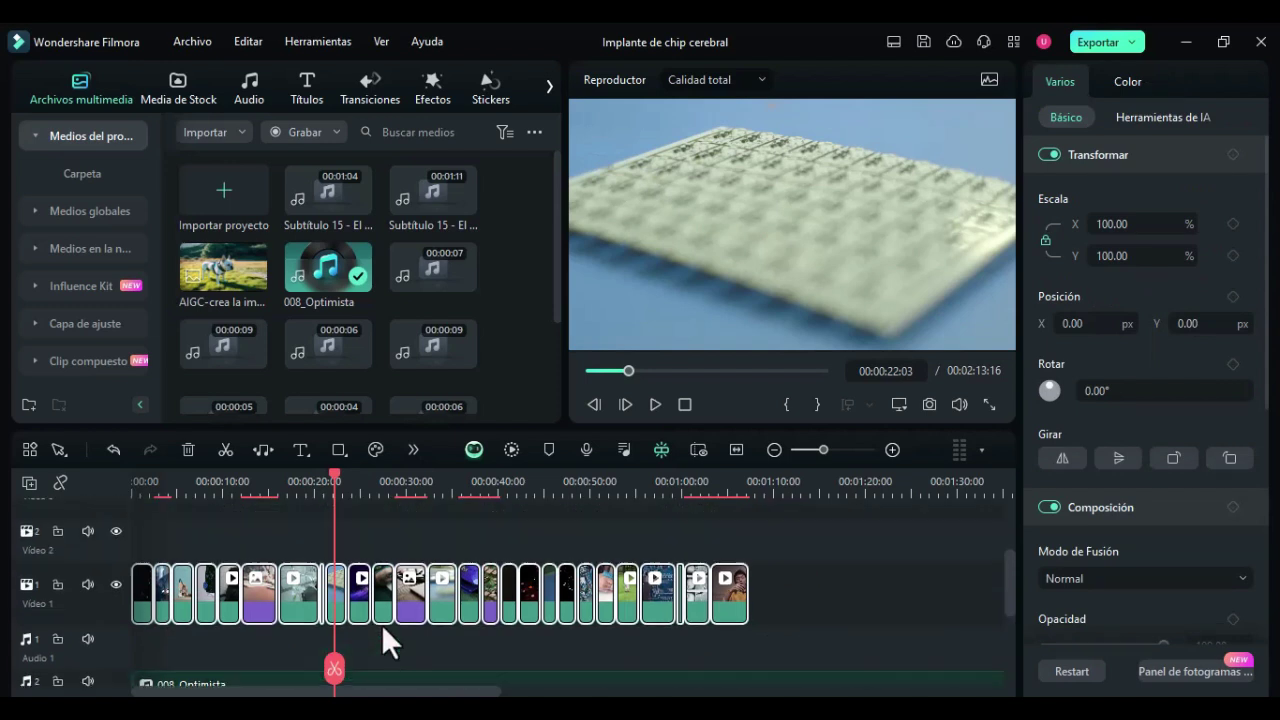
{"action": "left_click", "coordinate": [360, 541]}
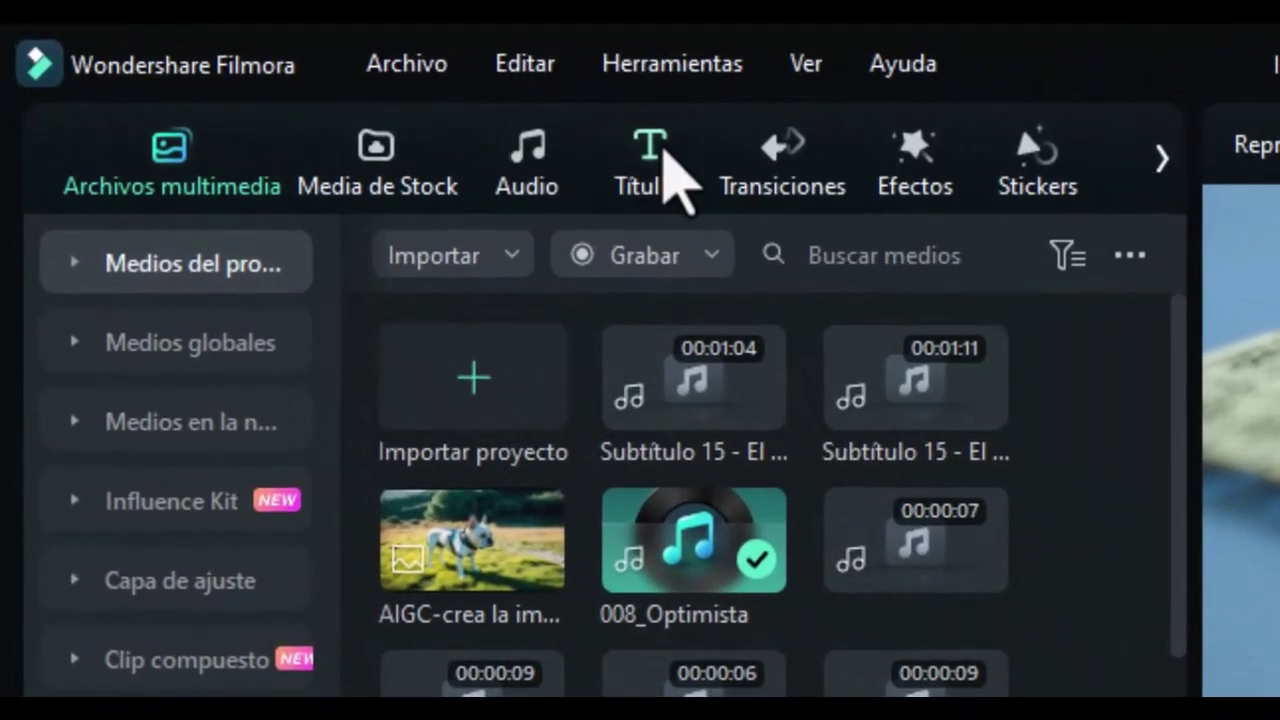
Add the Subtítulo 15 title at the start of the Video 2 track and place the playhead within it.
{"action": "left_click", "coordinate": [651, 171]}
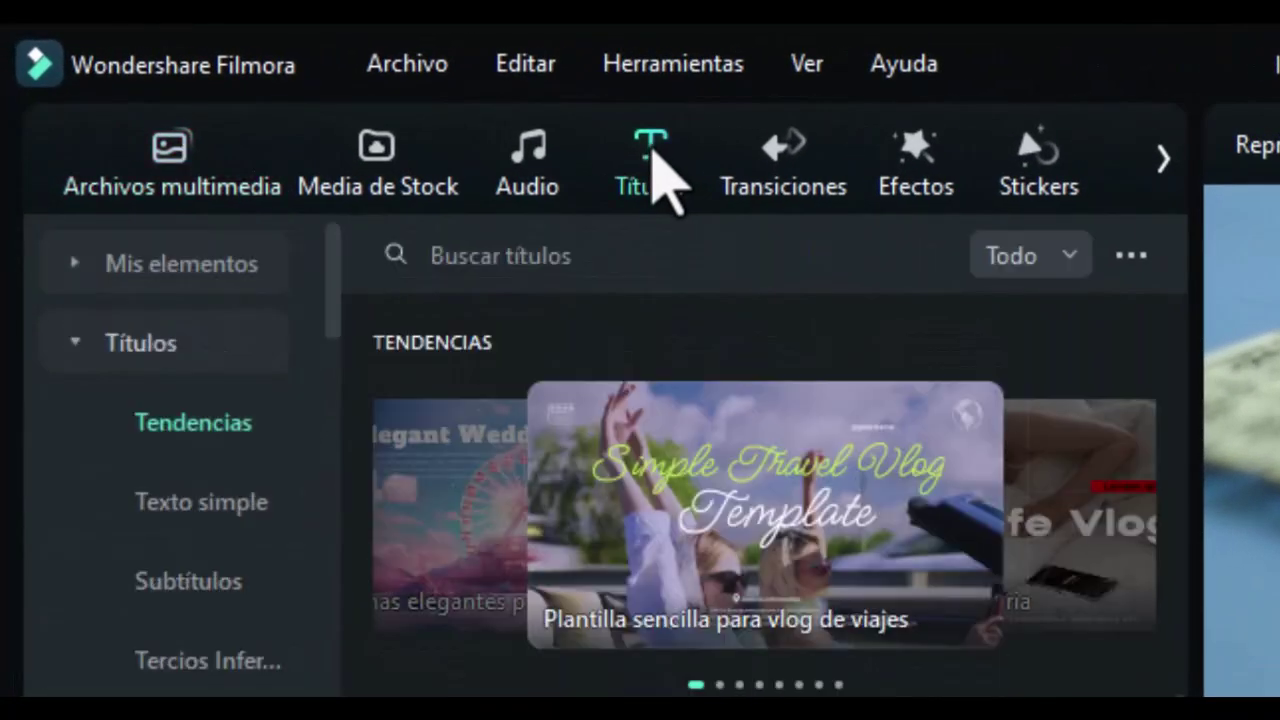
{"action": "left_click", "coordinate": [190, 581]}
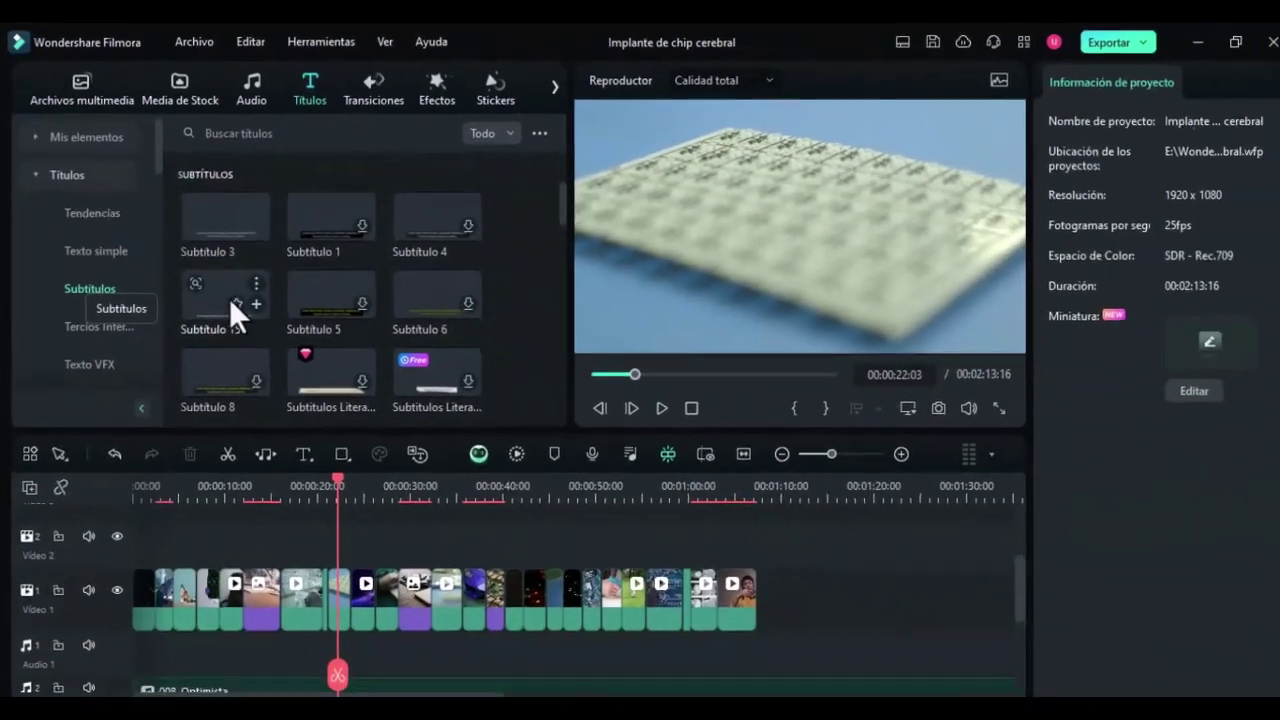
{"action": "left_click_drag", "start_coordinate": [194, 298], "coordinate": [128, 543]}
{"action": "left_click", "coordinate": [157, 481]}
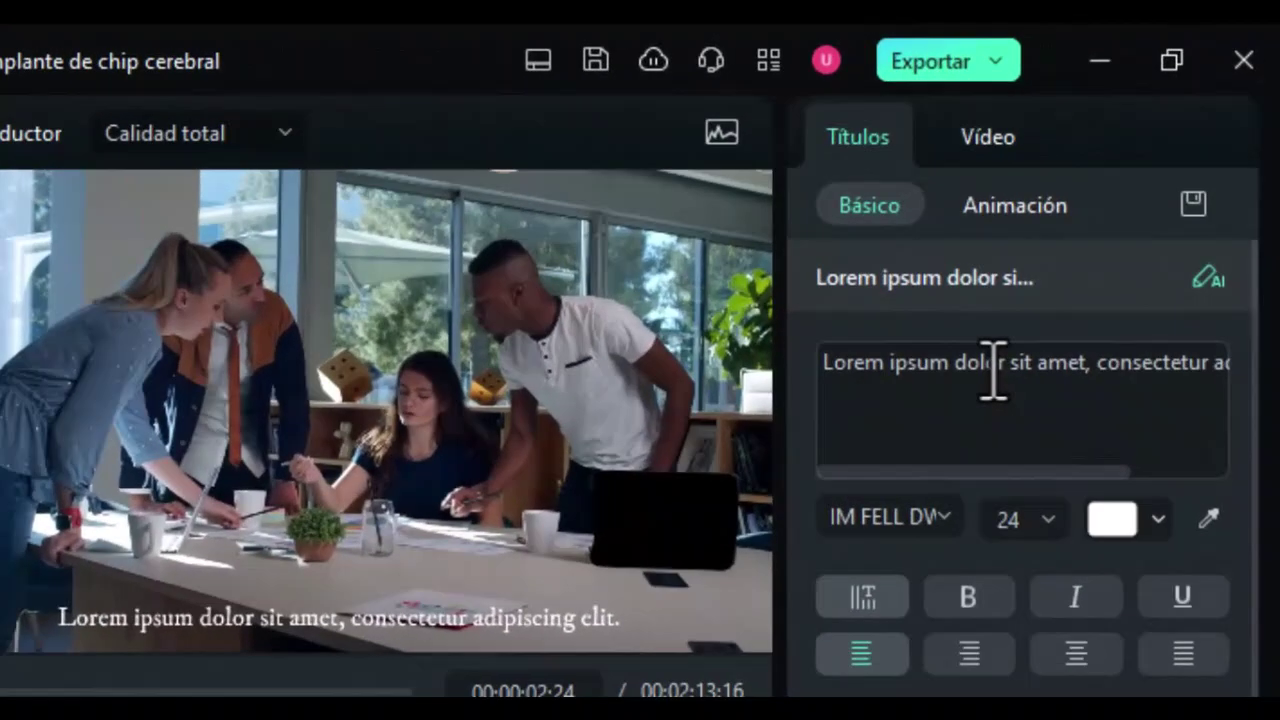
Replace the title's placeholder text with the copied full script that begins "El implante de chip cerebral desarrollado".
{"action": "double_click", "coordinate": [1129, 204]}
{"action": "key", "text": "ctrl+a"}
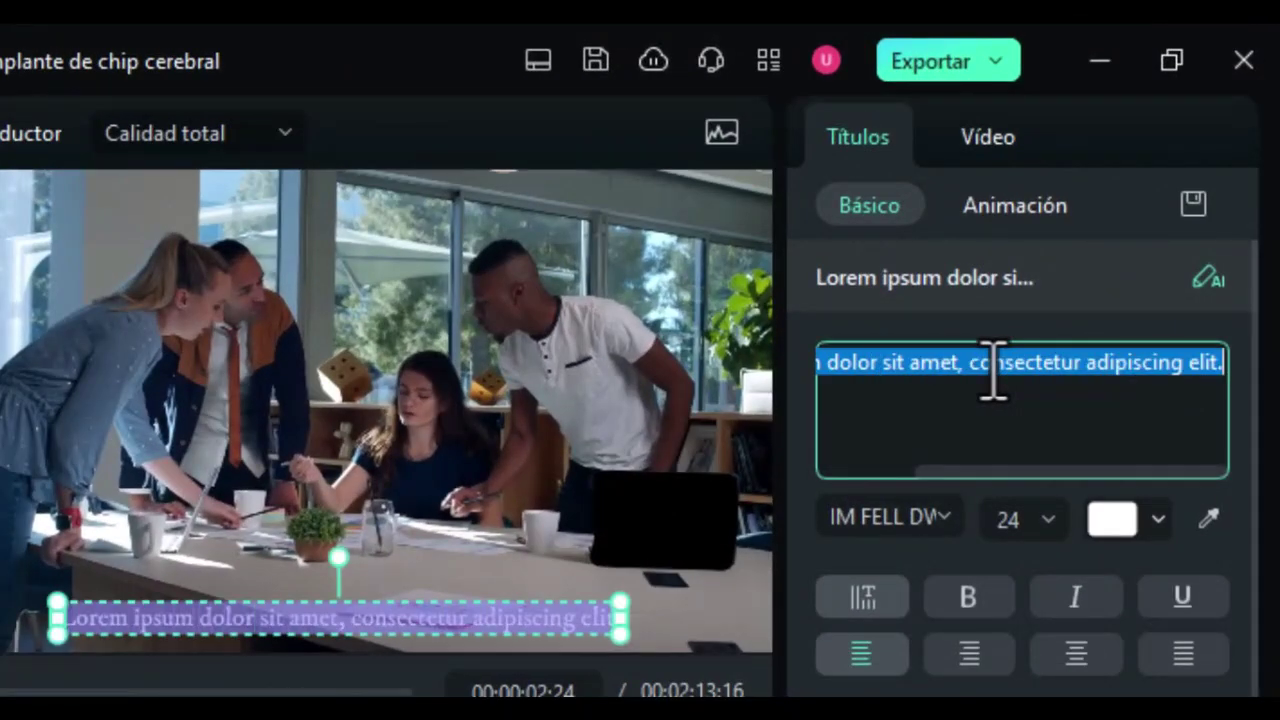
{"action": "key", "text": "BackSpace"}
{"action": "key", "text": "ctrl+v"}
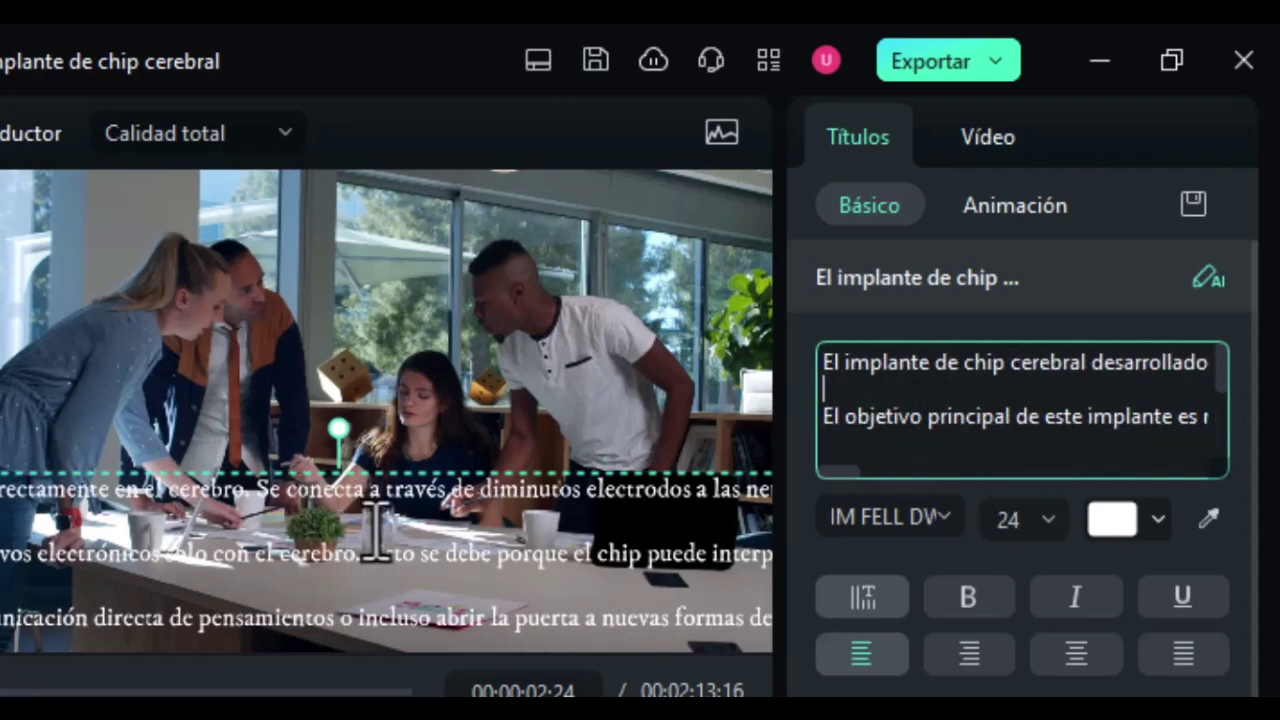
{"action": "left_click", "coordinate": [916, 405]}
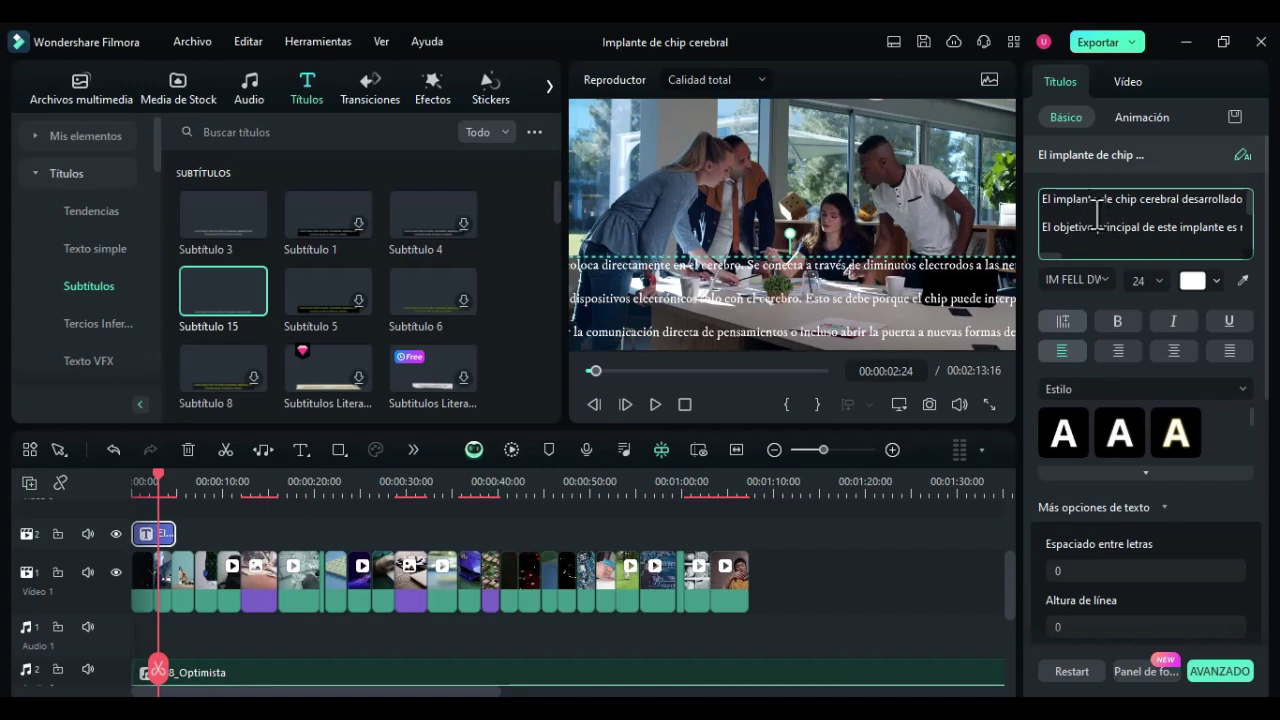
{"action": "left_click", "coordinate": [650, 500]}
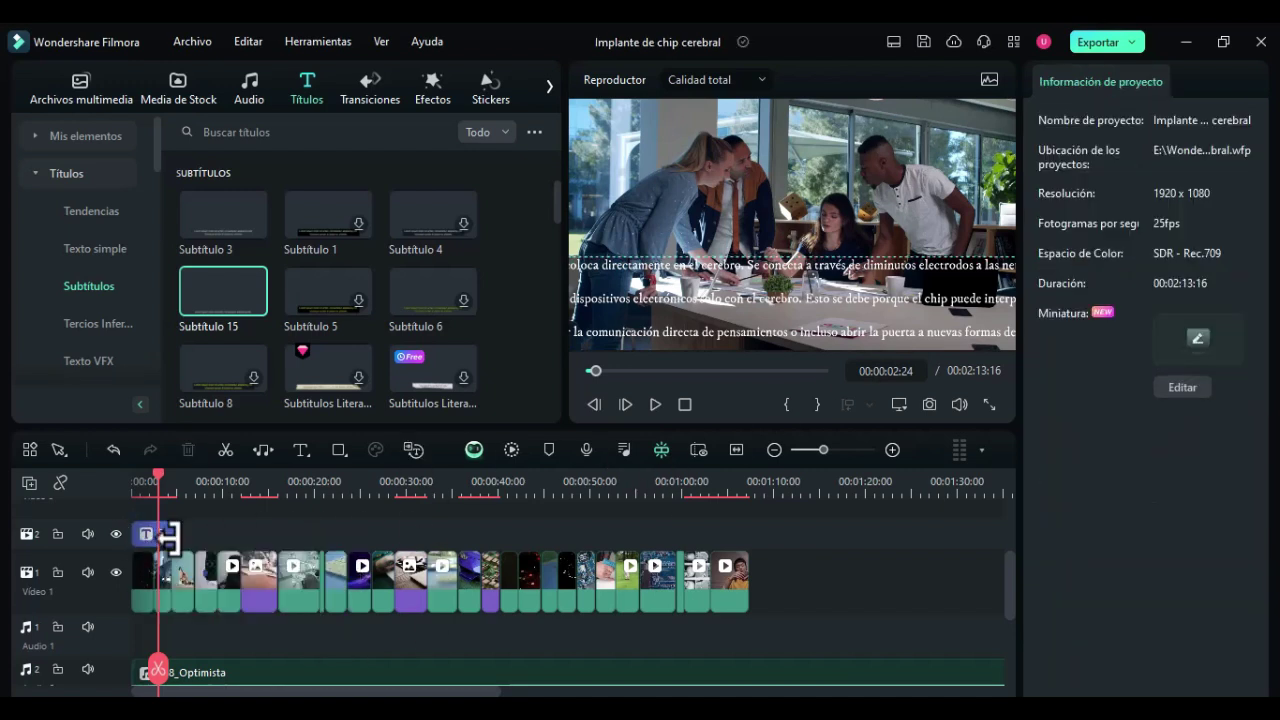
Convert the Subtítulo 15 title's text to speech with the voice Alex and close the service list.
{"action": "mouse_move", "coordinate": [165, 538]}
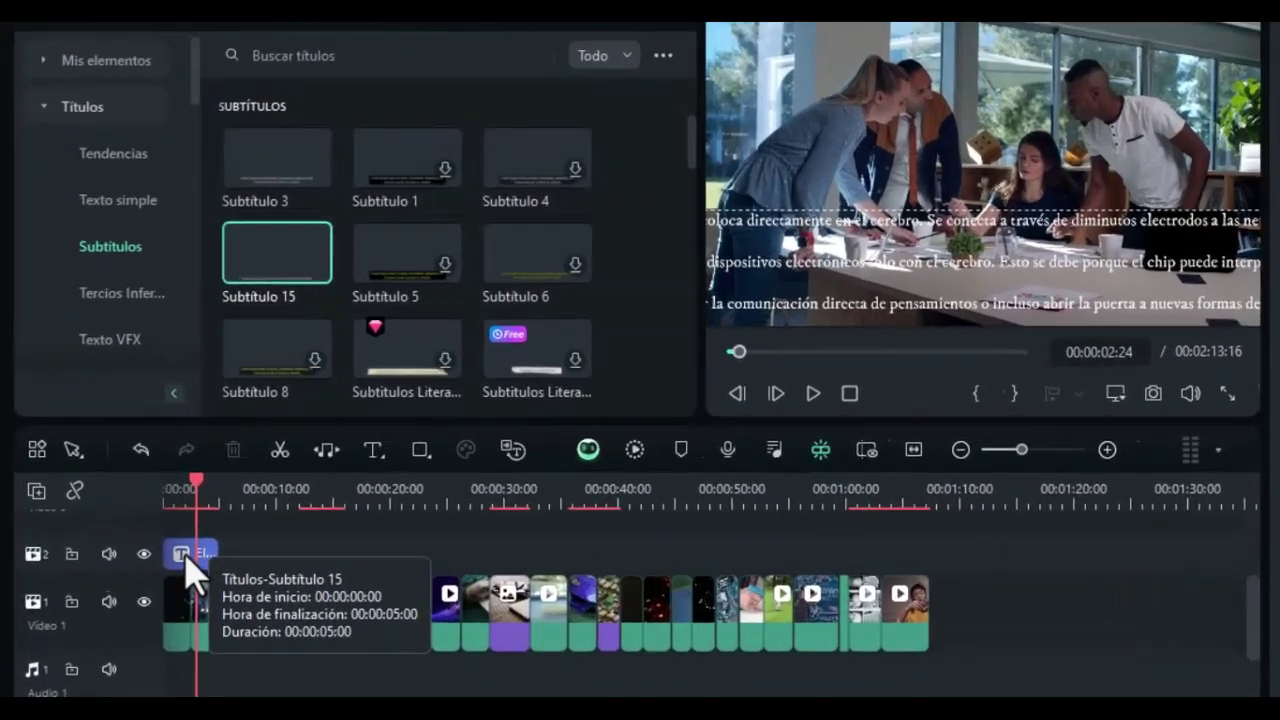
{"action": "left_click", "coordinate": [187, 556]}
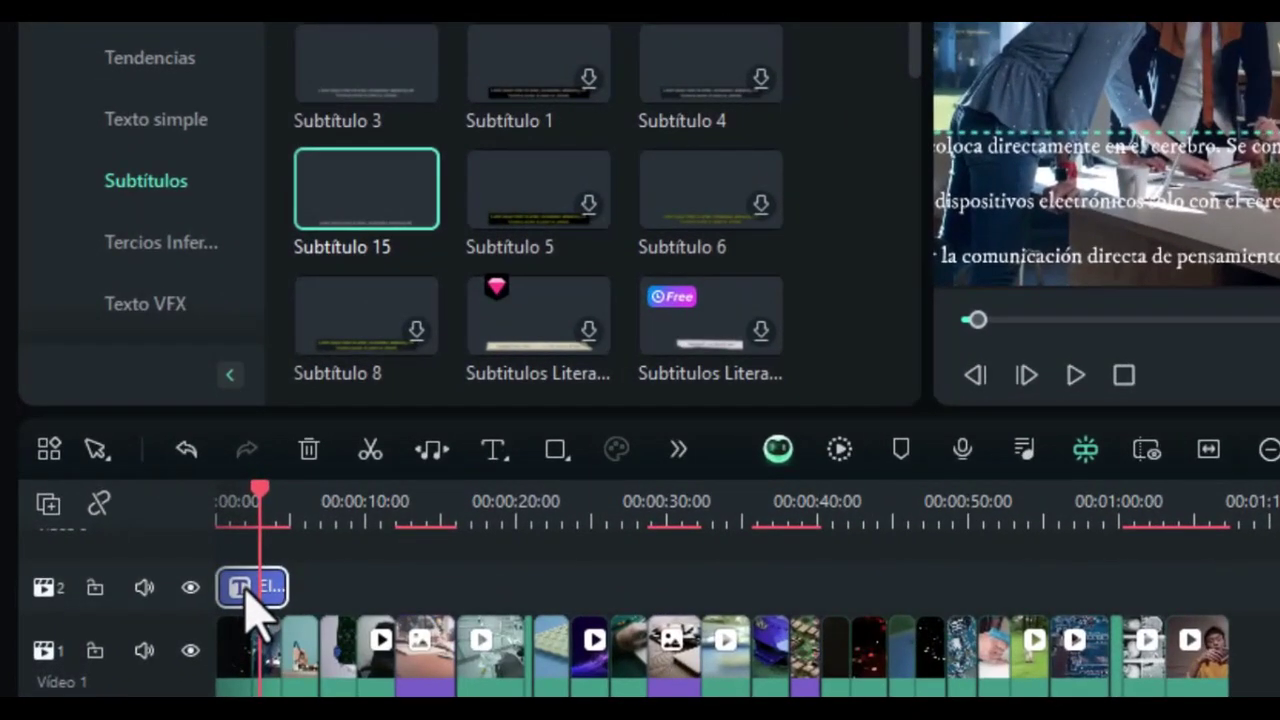
{"action": "right_click", "coordinate": [252, 615]}
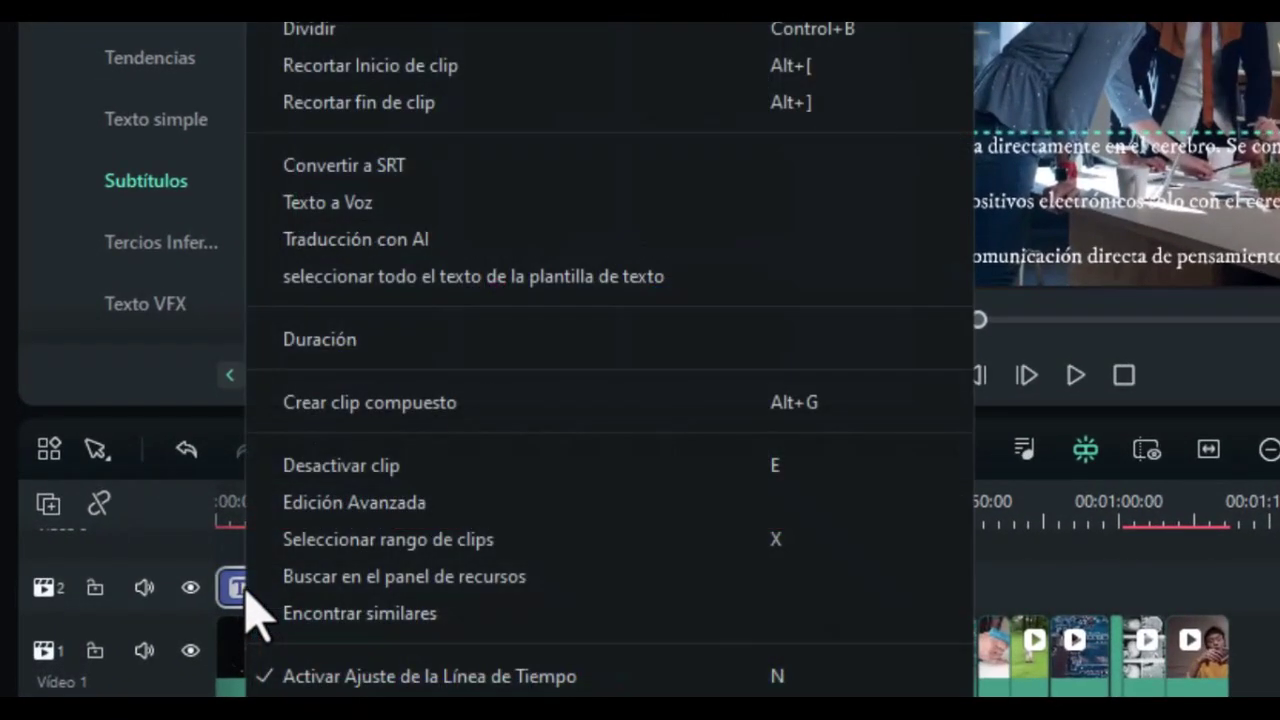
{"action": "left_click", "coordinate": [392, 204]}
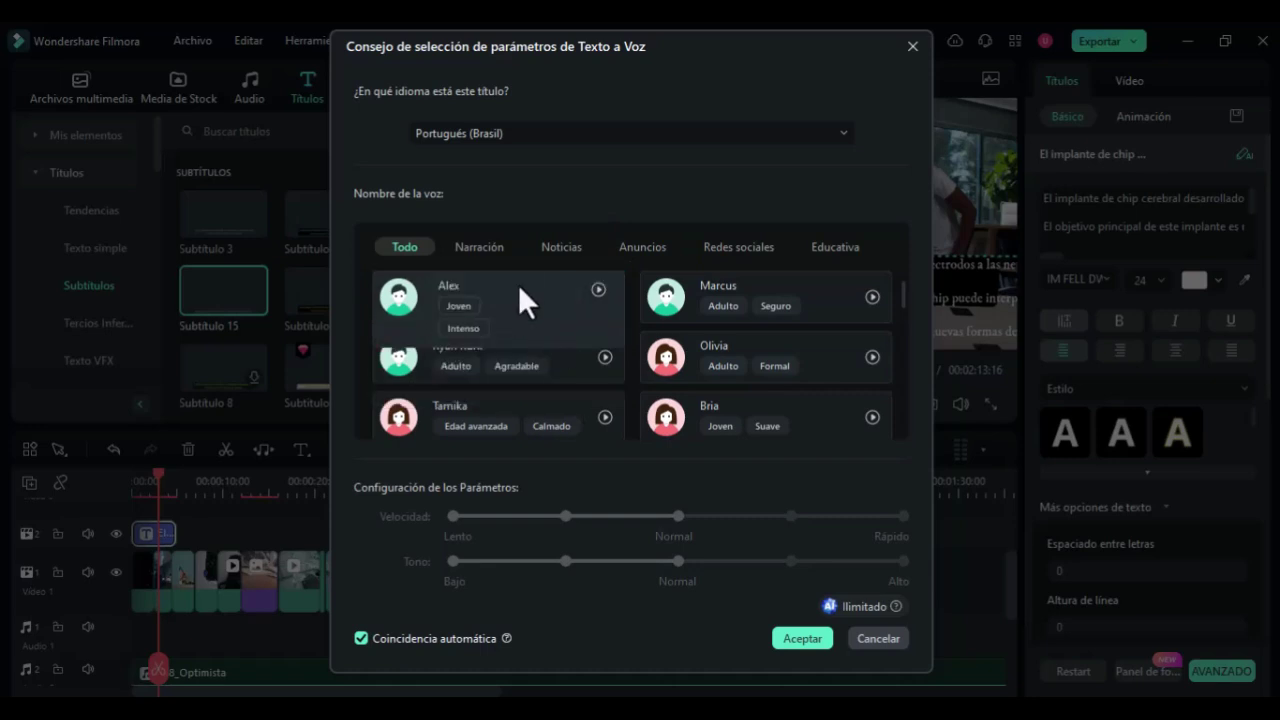
{"action": "left_click", "coordinate": [435, 310]}
{"action": "left_click", "coordinate": [540, 303]}
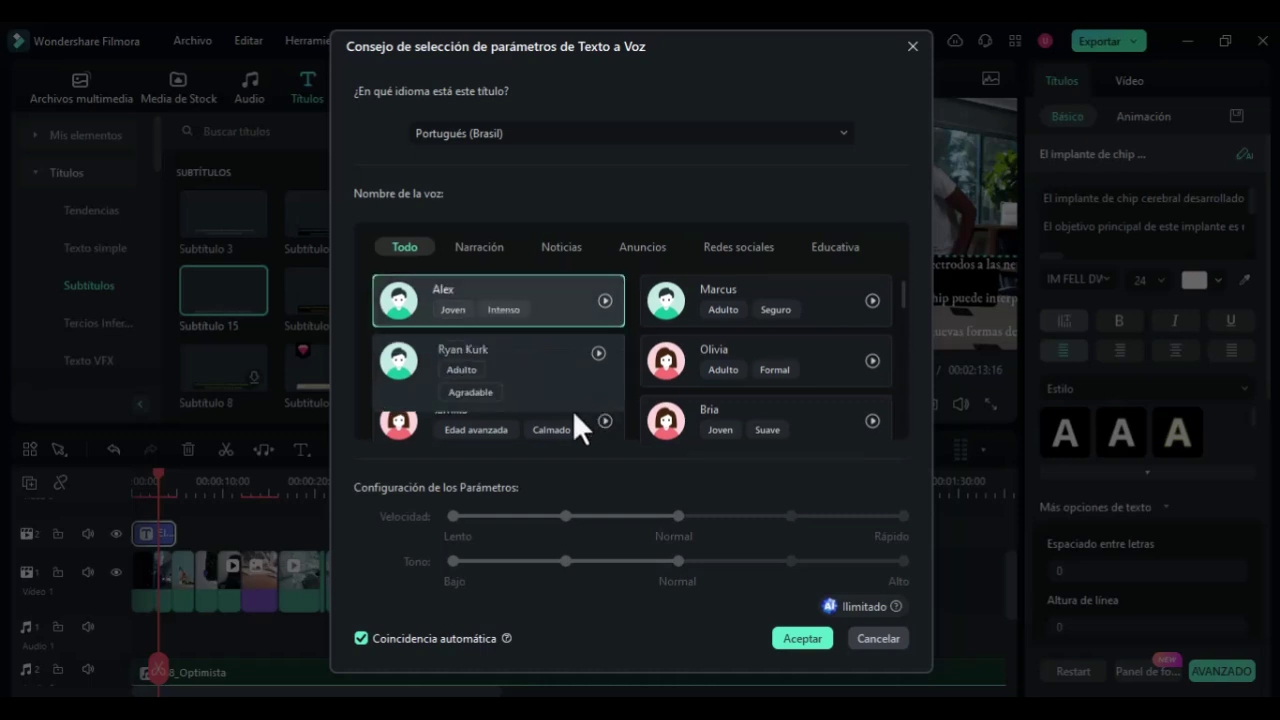
{"action": "left_click", "coordinate": [815, 637]}
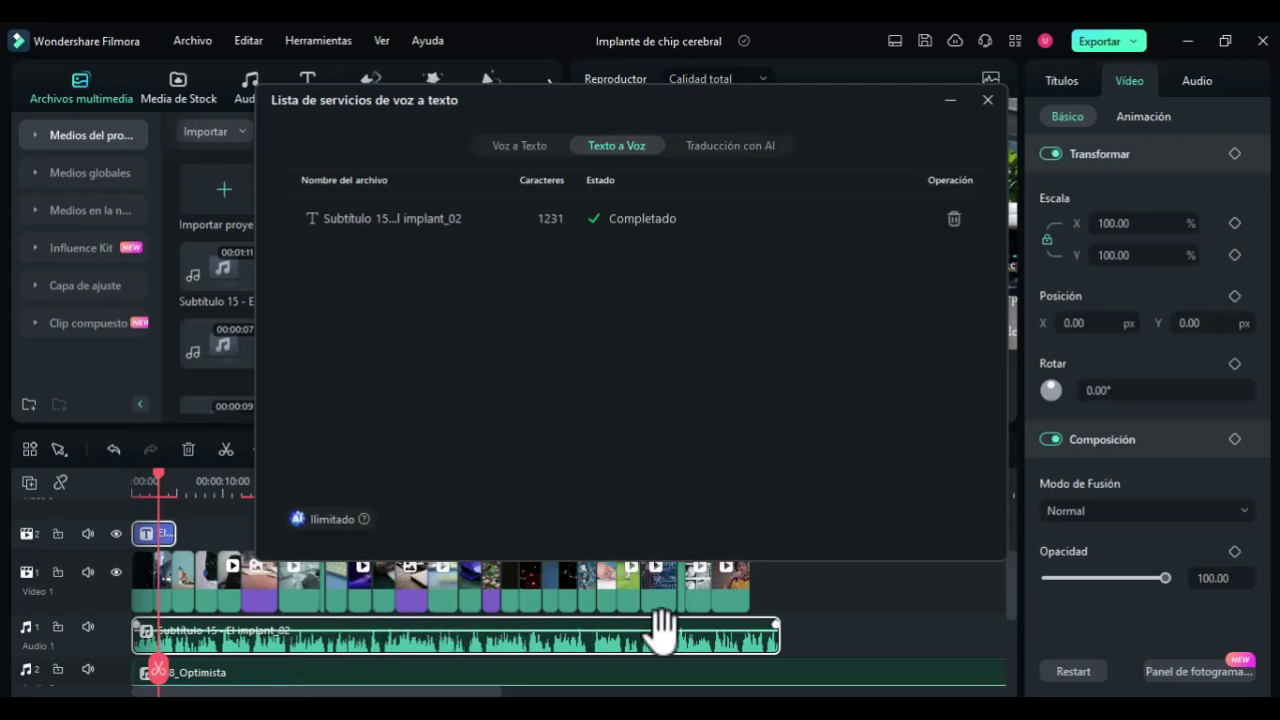
{"action": "left_click", "coordinate": [982, 97]}
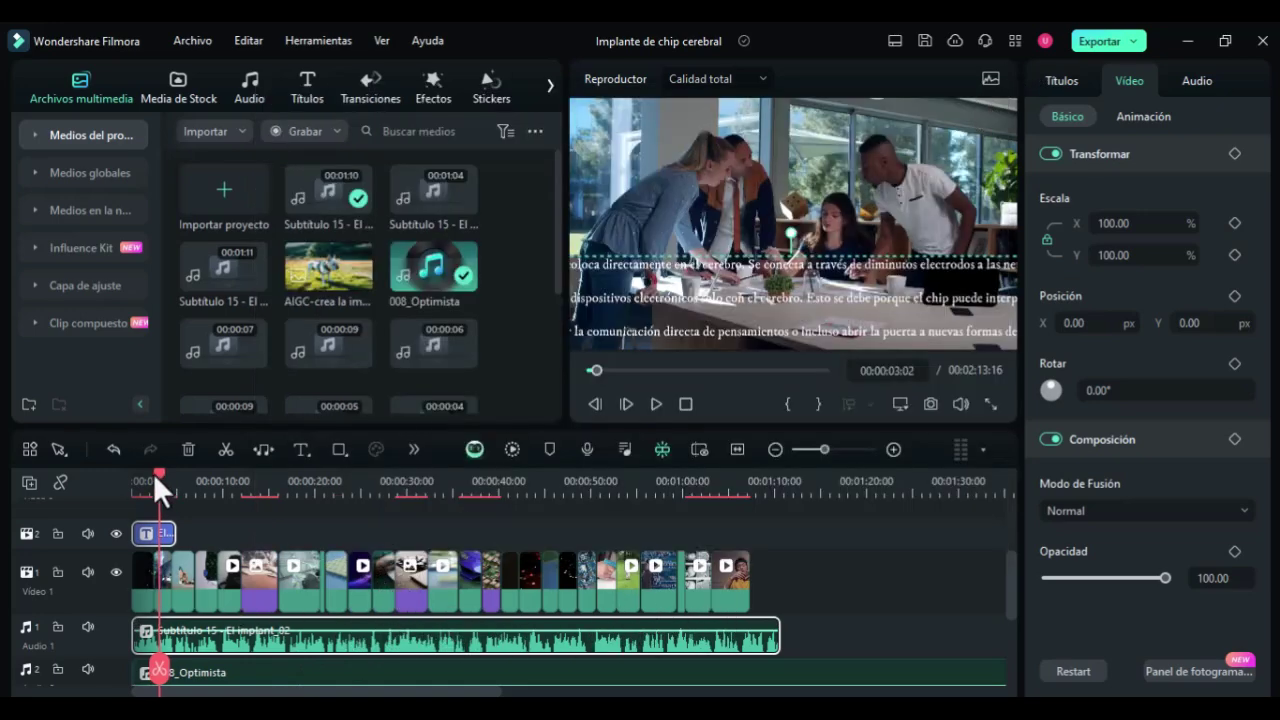
Play part of the video to check the generated narration, and stop the playback.
{"action": "left_click", "coordinate": [653, 396]}
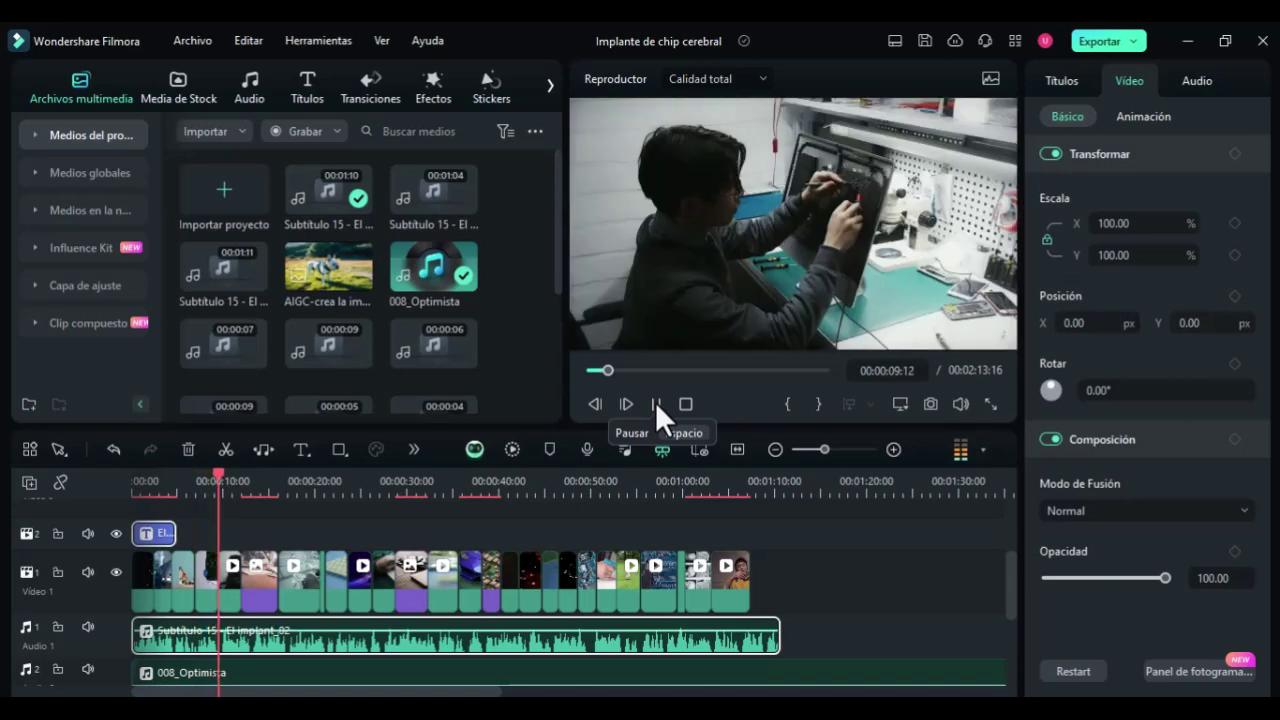
{"action": "left_click", "coordinate": [655, 403]}
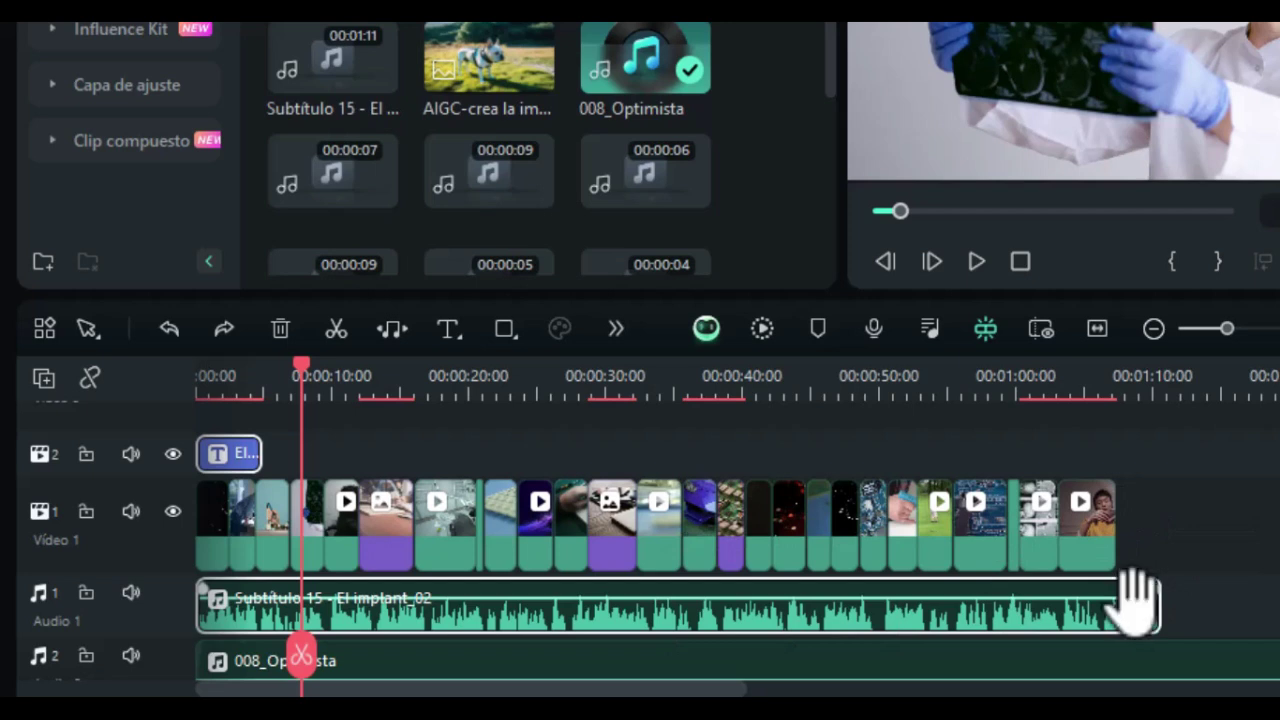
Set the speed of the Subtítulo 15 narration clip on the Audio 1 track to 1.05.
{"action": "left_click", "coordinate": [1194, 532]}
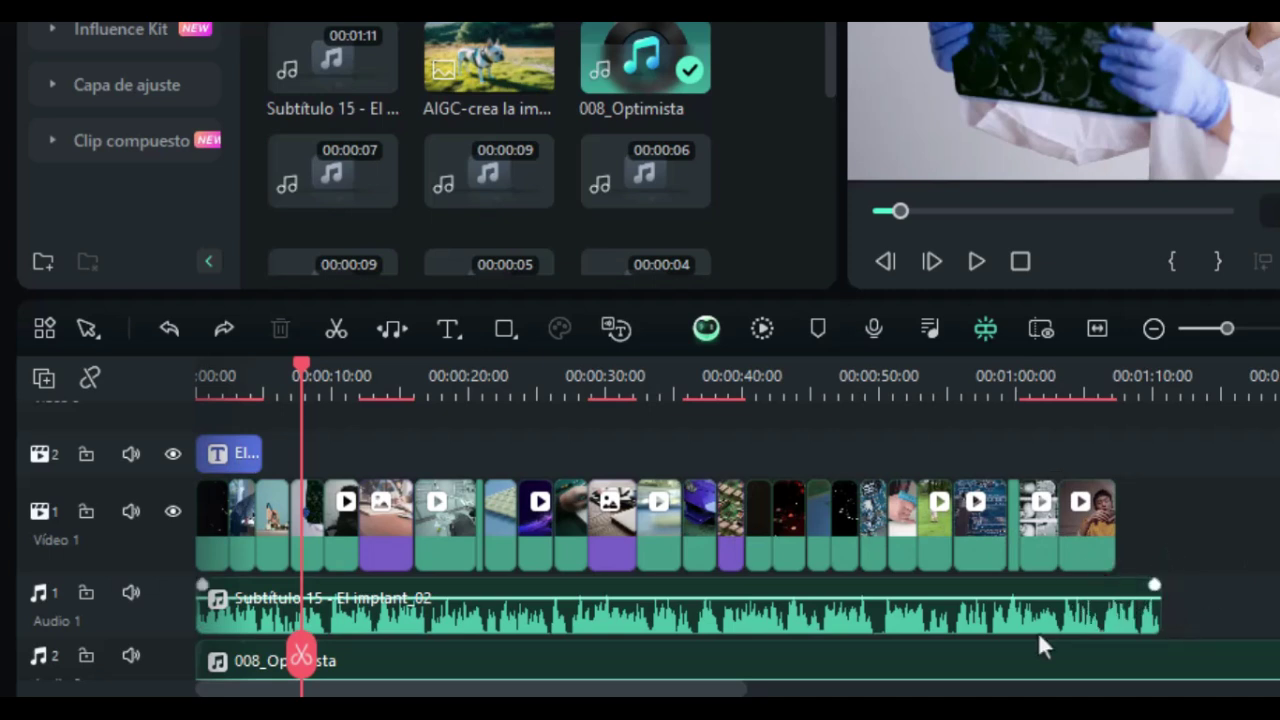
{"action": "left_click", "coordinate": [1106, 619]}
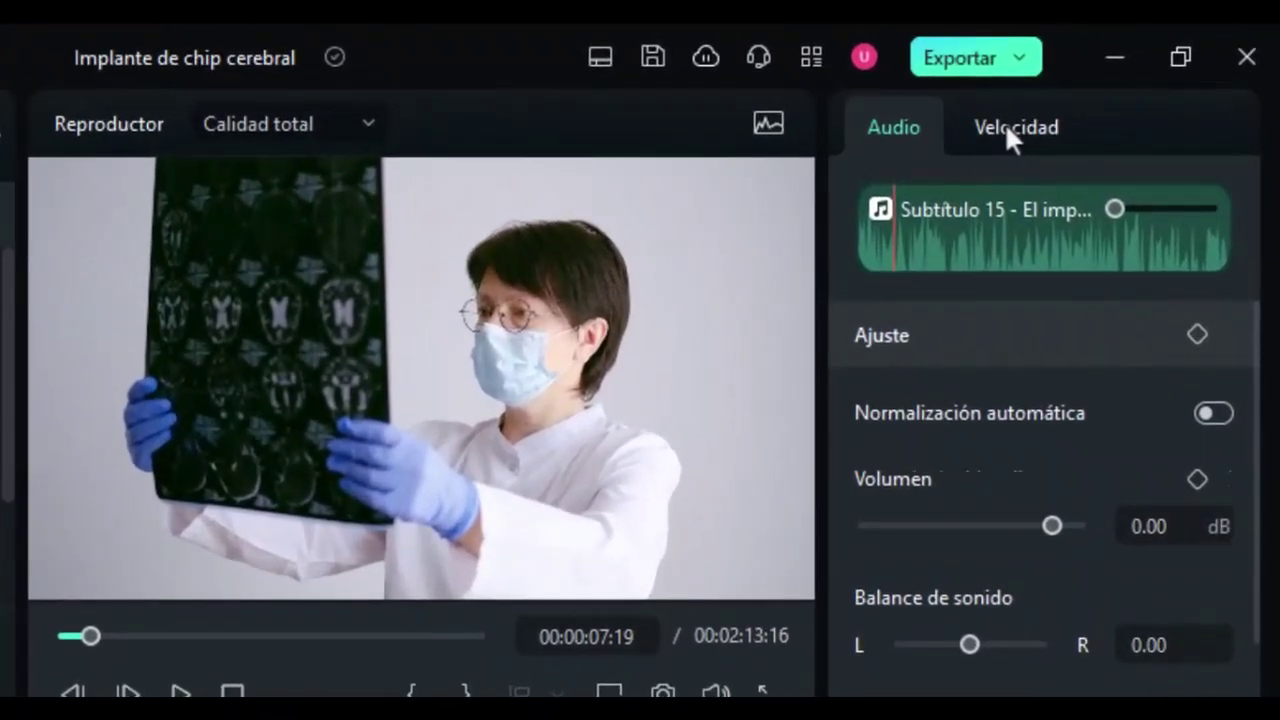
{"action": "left_click", "coordinate": [1126, 85]}
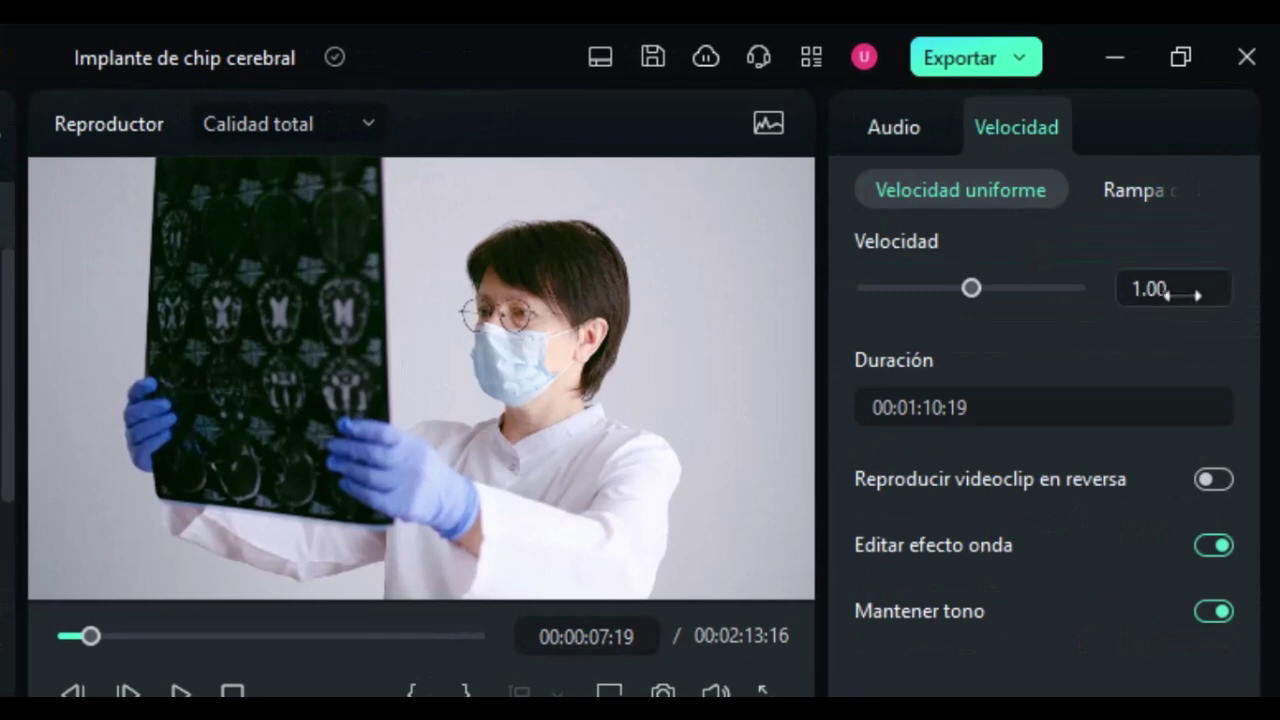
{"action": "left_click", "coordinate": [1194, 289]}
{"action": "left_click", "coordinate": [1204, 290]}
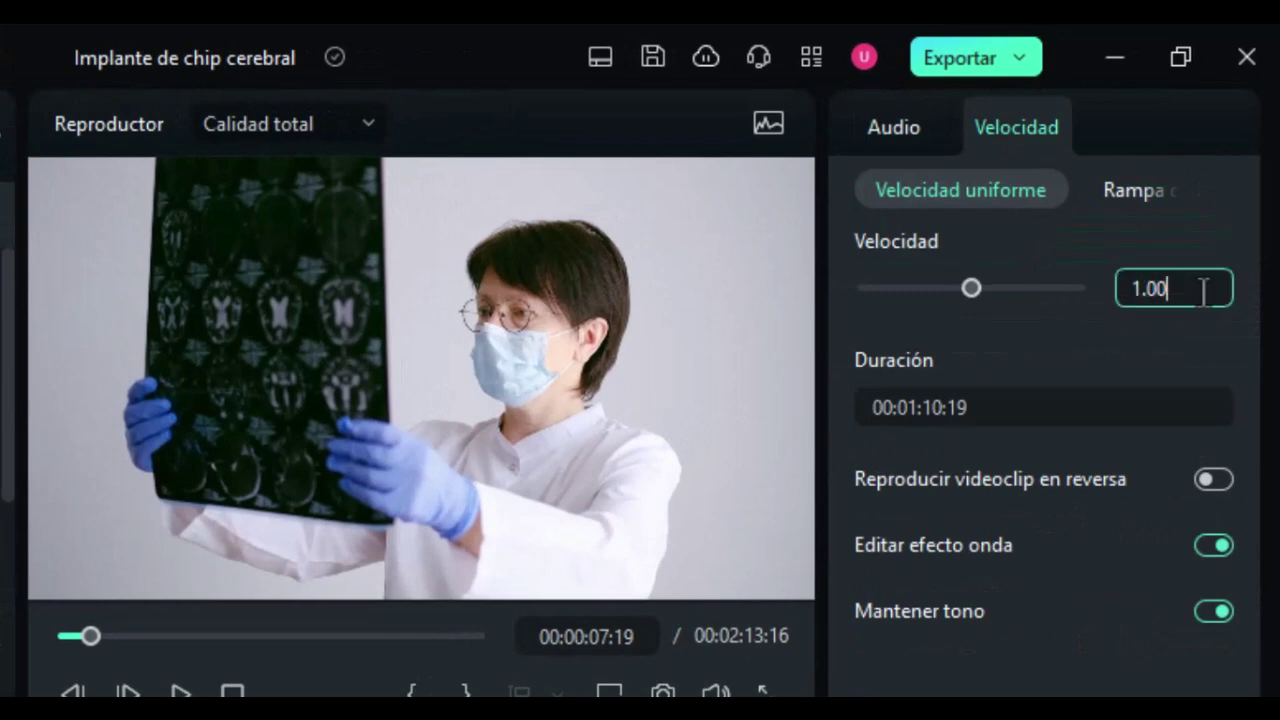
{"action": "key", "text": "BackSpace"}
{"action": "type", "text": "5"}
{"action": "key", "text": "Return"}
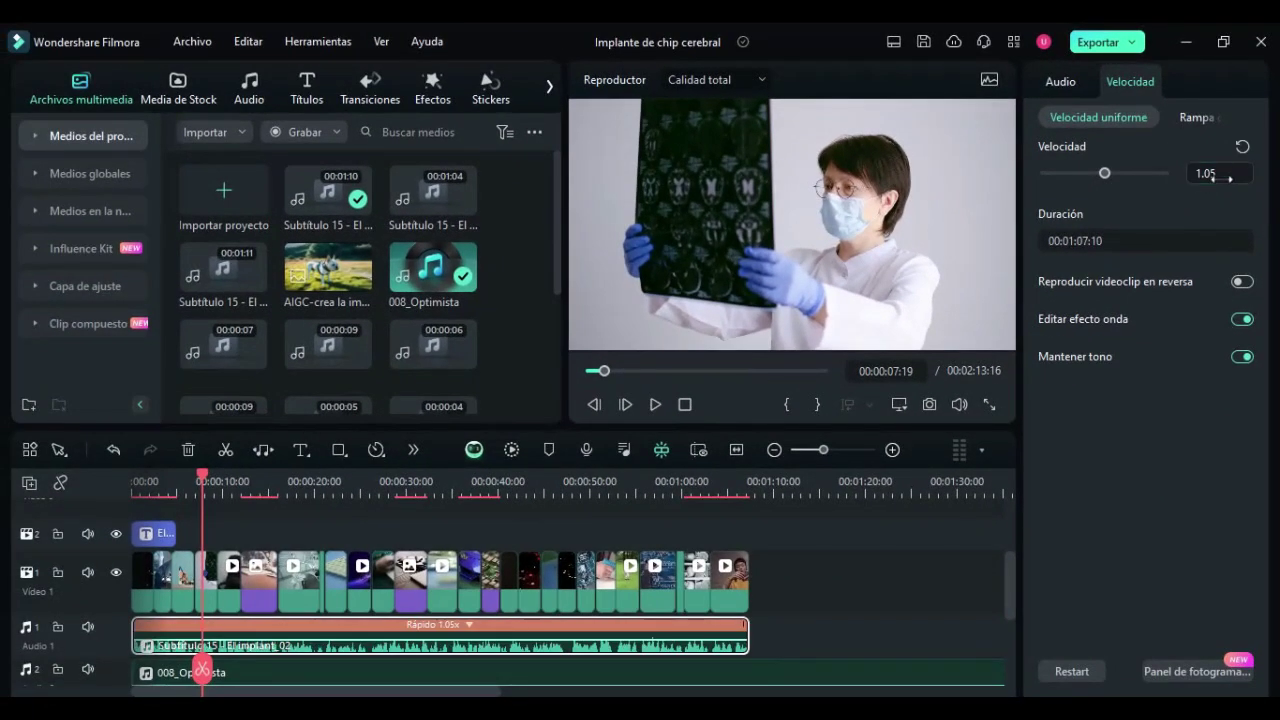
{"action": "left_click", "coordinate": [778, 612]}
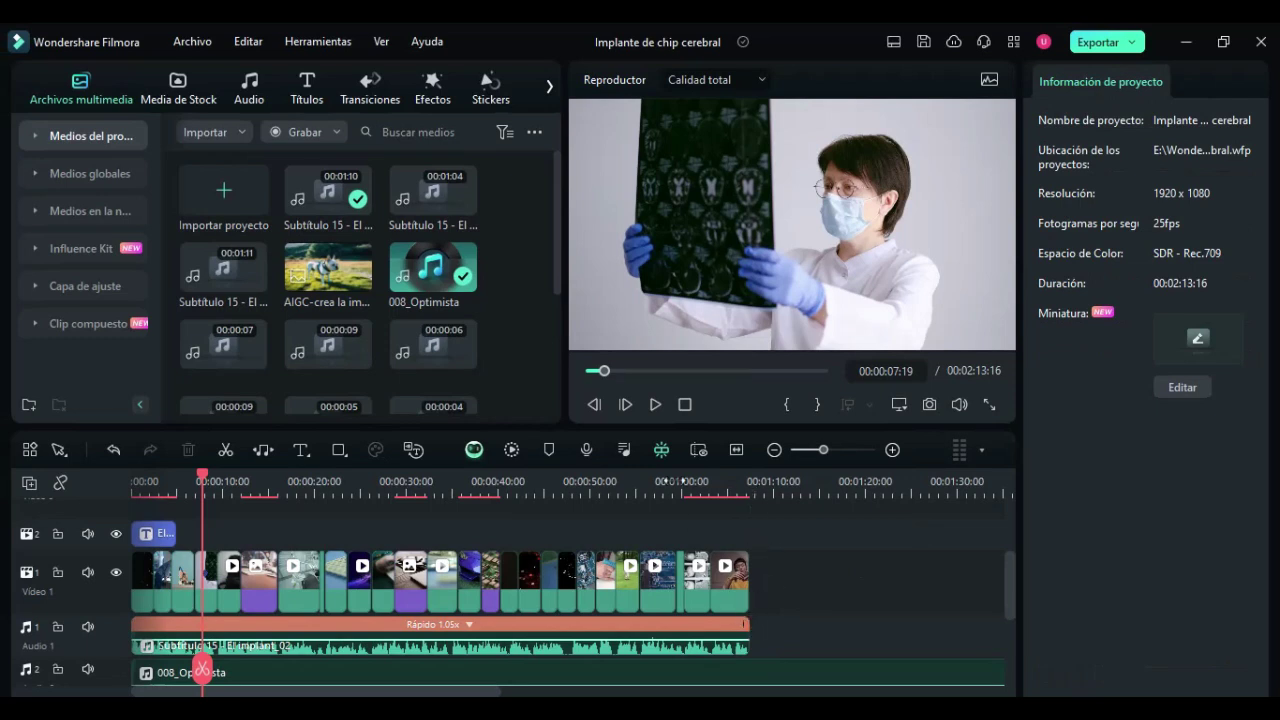
Play part of the video to check the sped-up narration, stop the playback and select the narration clip.
{"action": "left_click", "coordinate": [654, 405]}
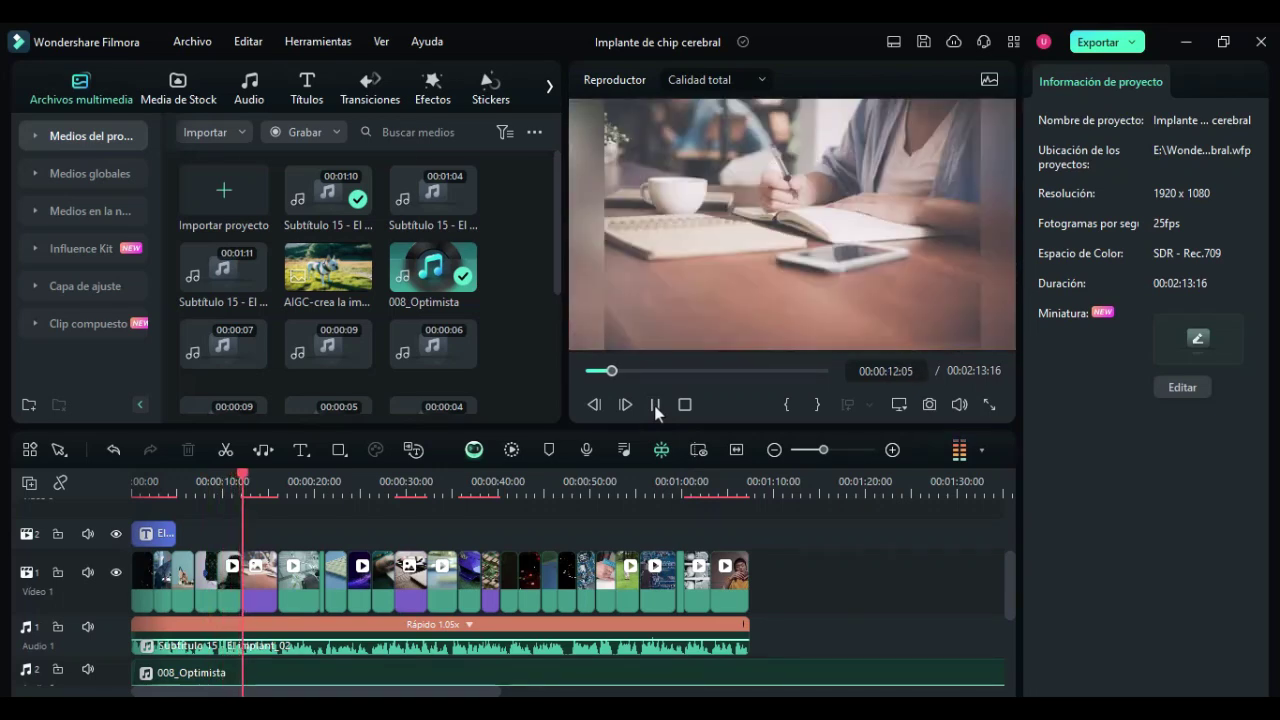
{"action": "left_click", "coordinate": [654, 405]}
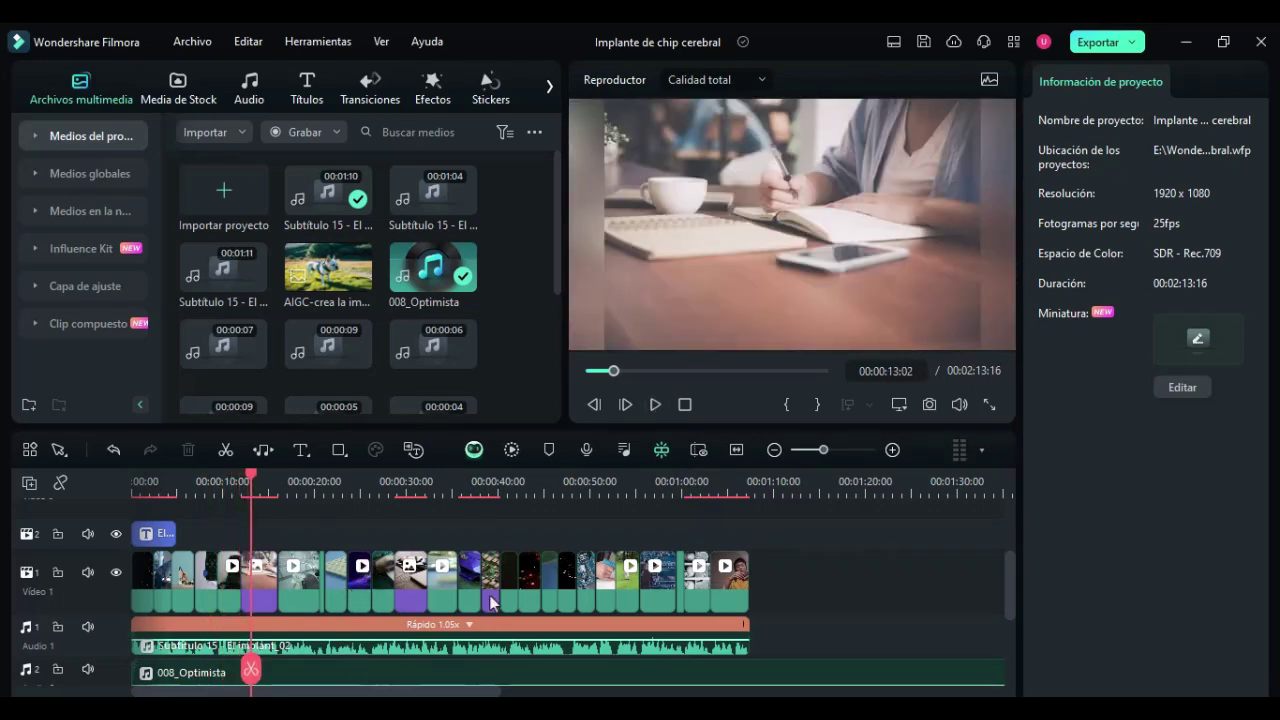
{"action": "left_click", "coordinate": [505, 630]}
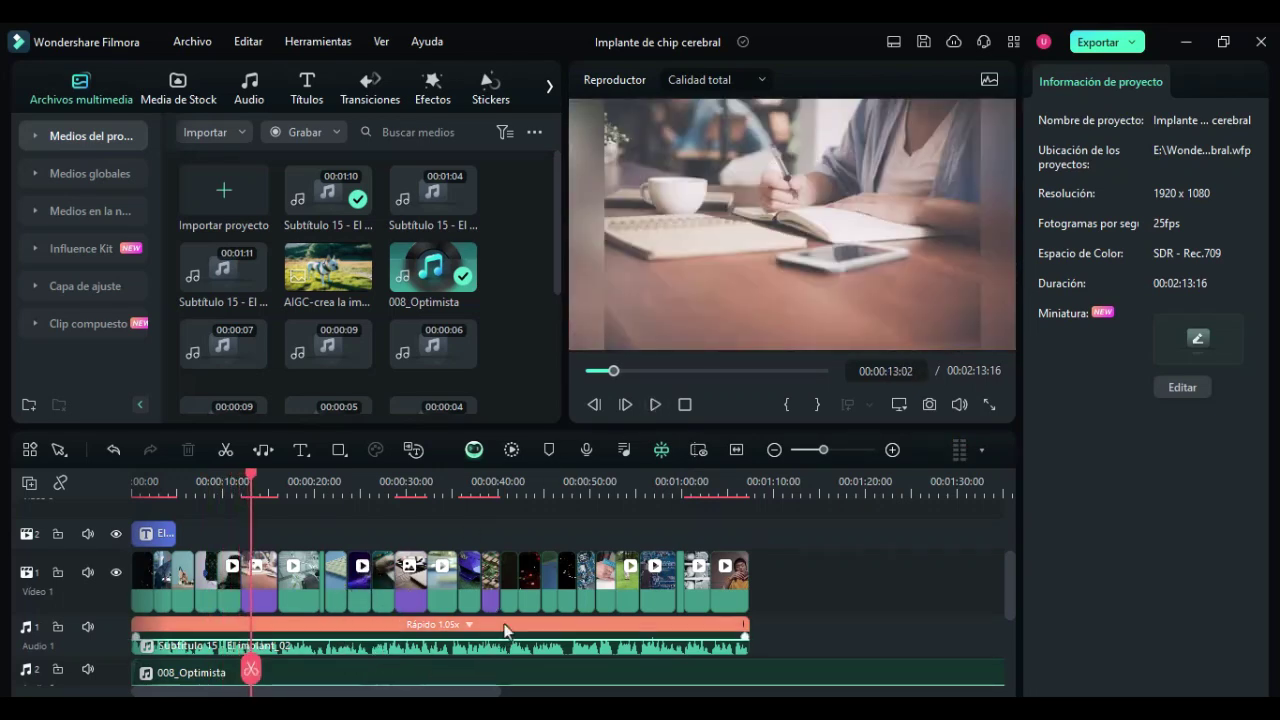
{"action": "left_click", "coordinate": [378, 632]}
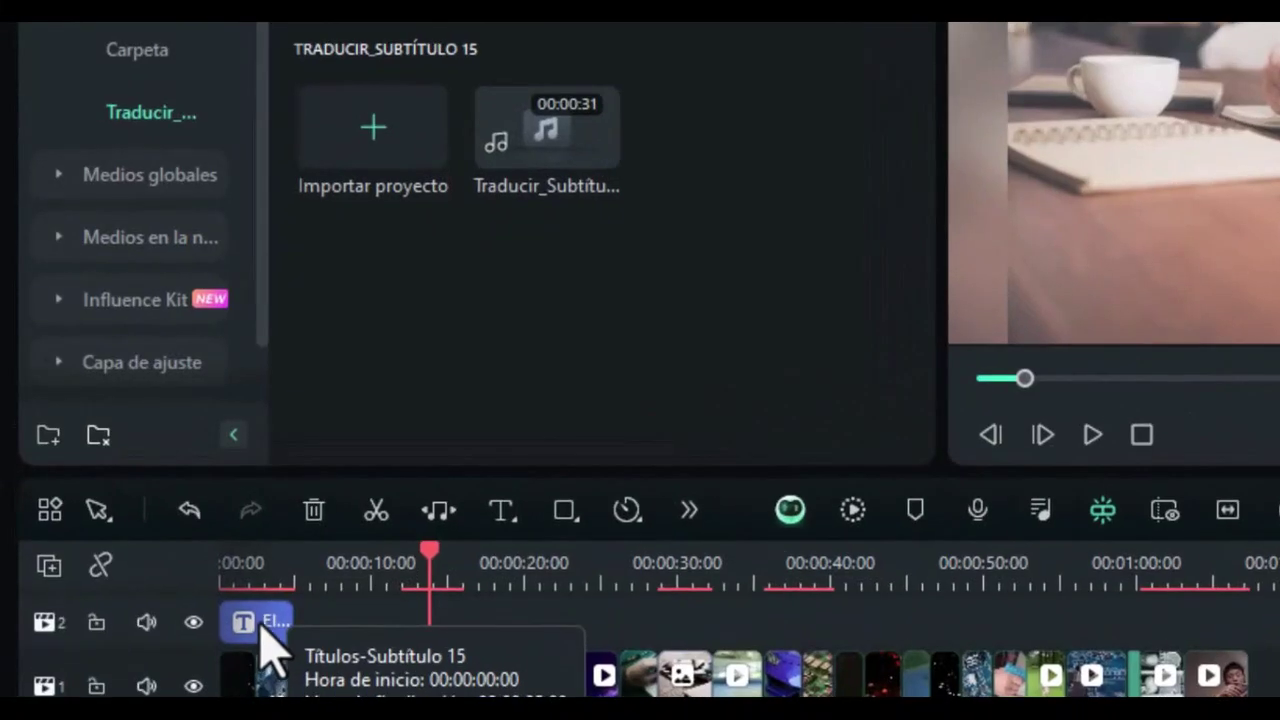
Translate only the text of the Subtítulo 15 title with AI from Español (España) to Portugués (Brasil), close the service list and select the translated title.
{"action": "left_click", "coordinate": [263, 628]}
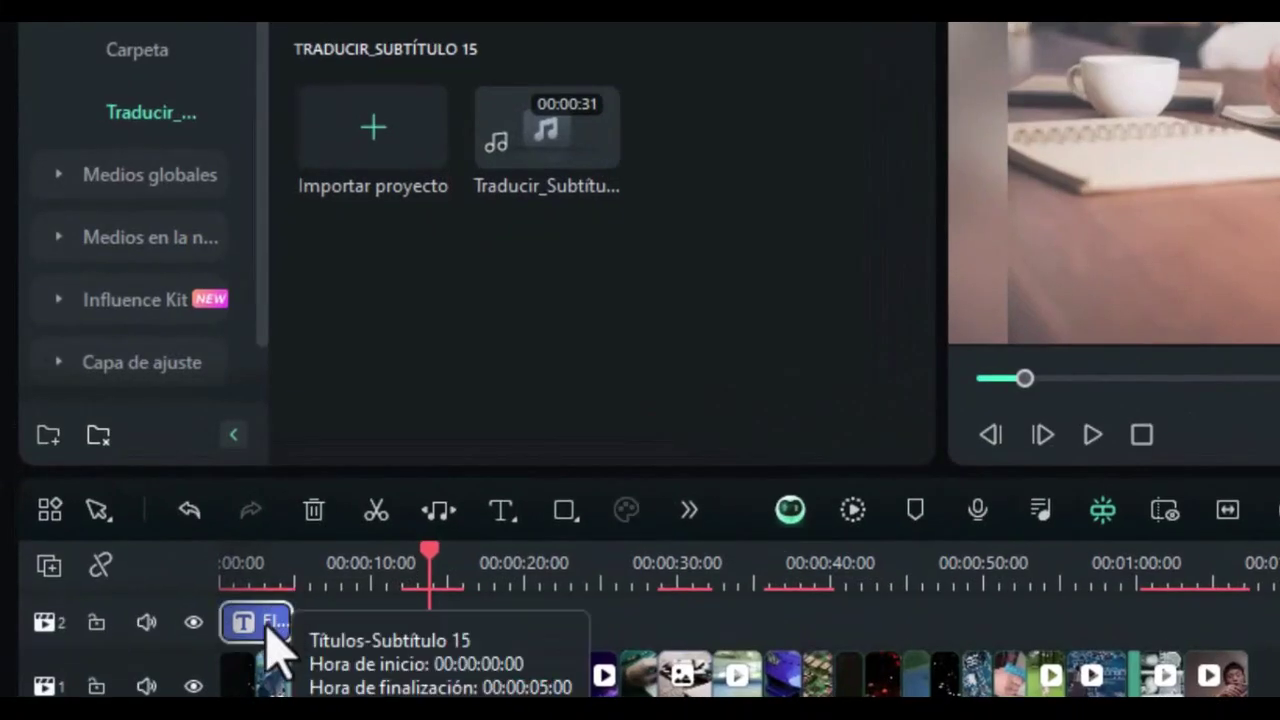
{"action": "right_click", "coordinate": [265, 635]}
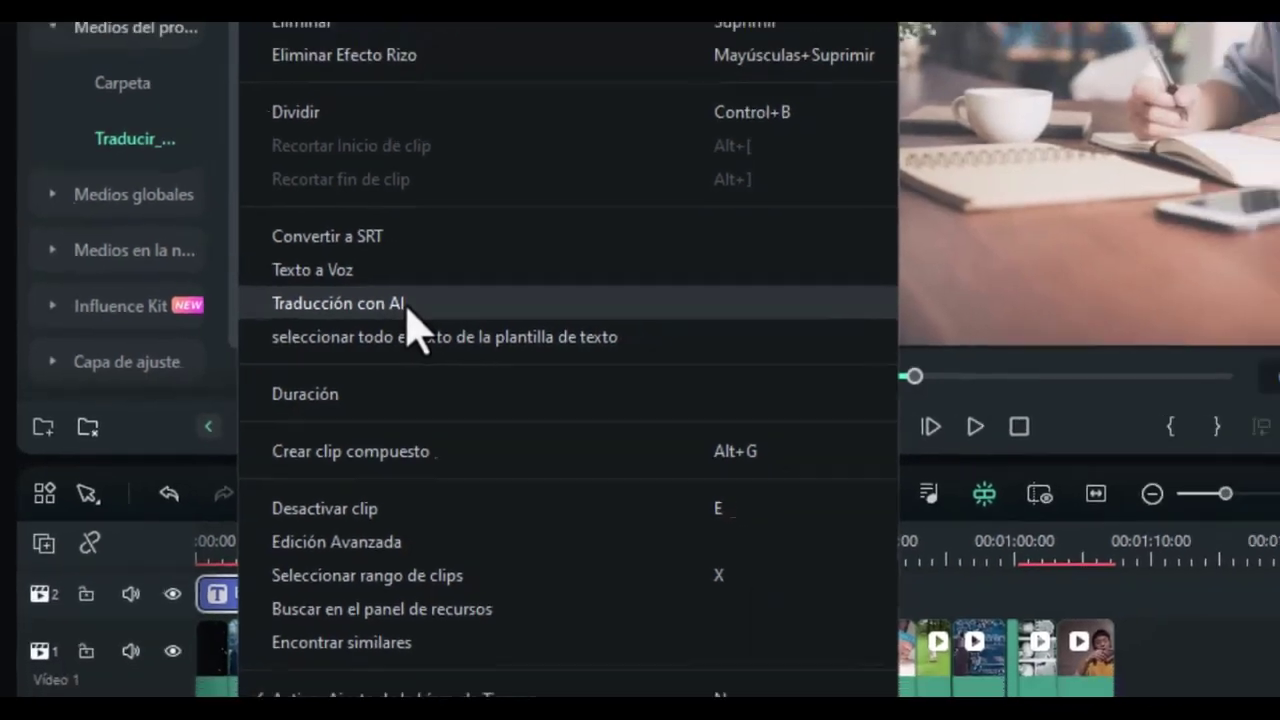
{"action": "left_click", "coordinate": [440, 297]}
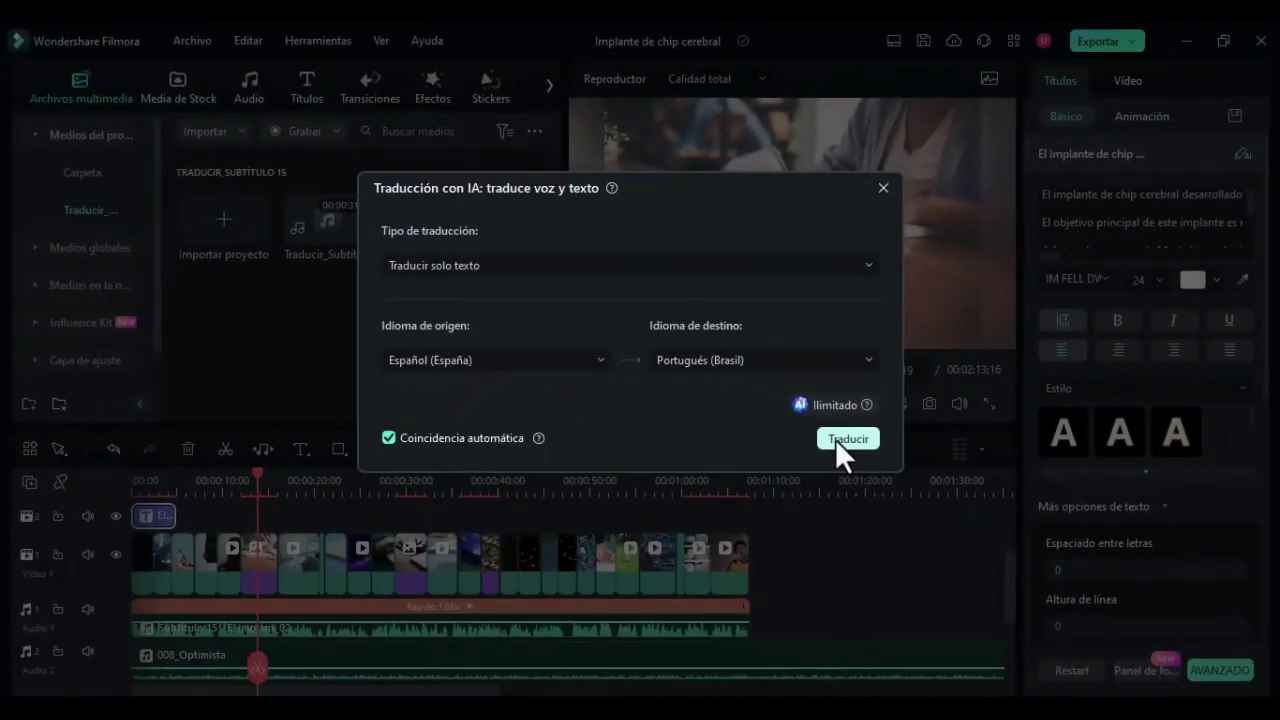
{"action": "left_click", "coordinate": [915, 476]}
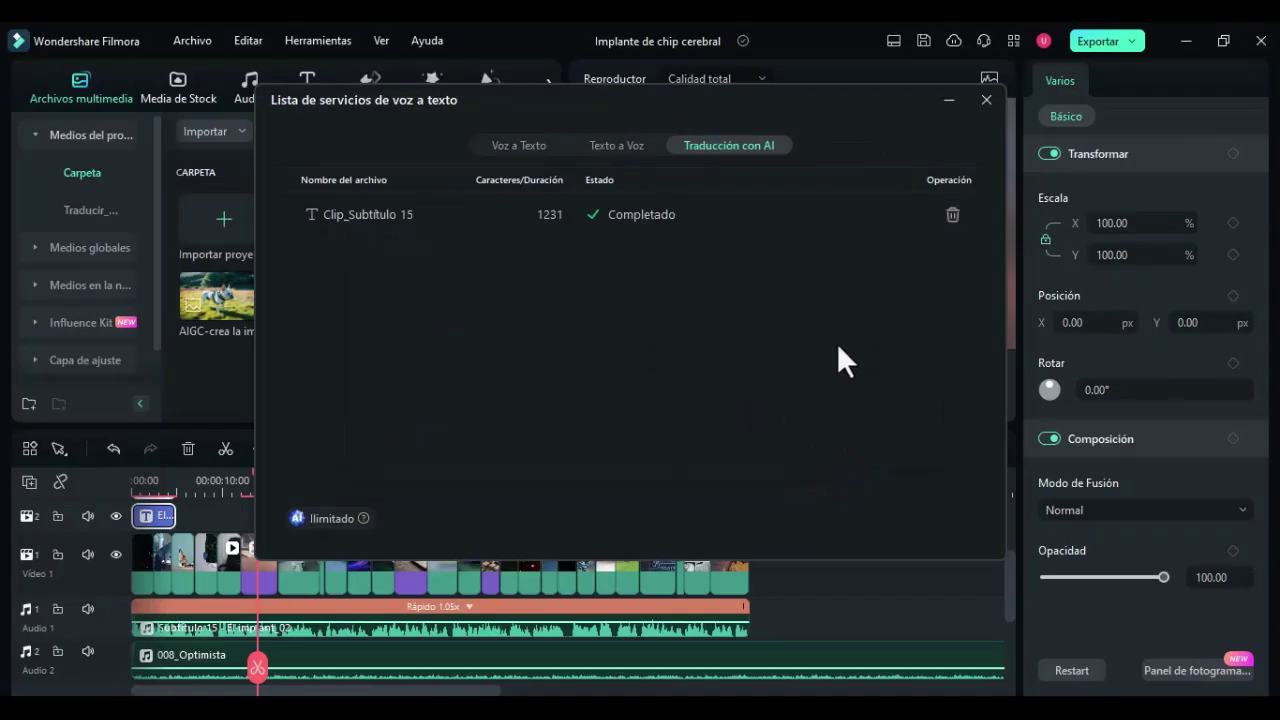
{"action": "left_click", "coordinate": [984, 100]}
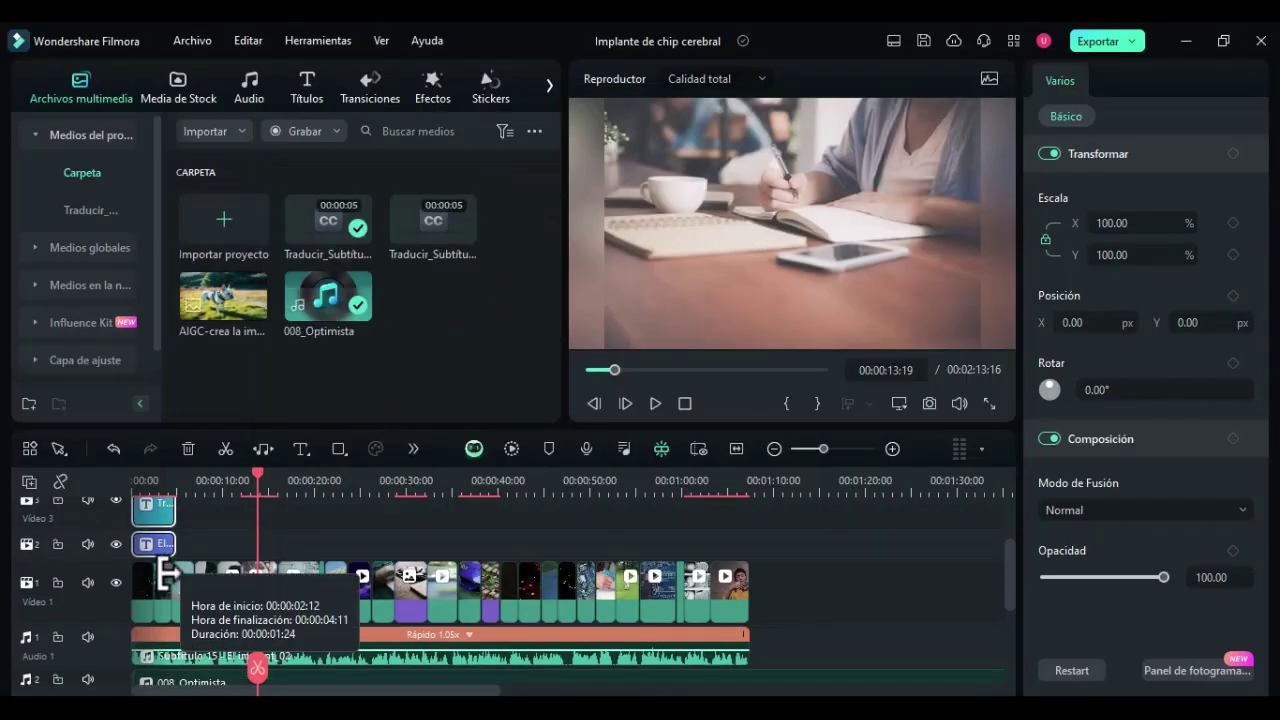
{"action": "left_click", "coordinate": [150, 512]}
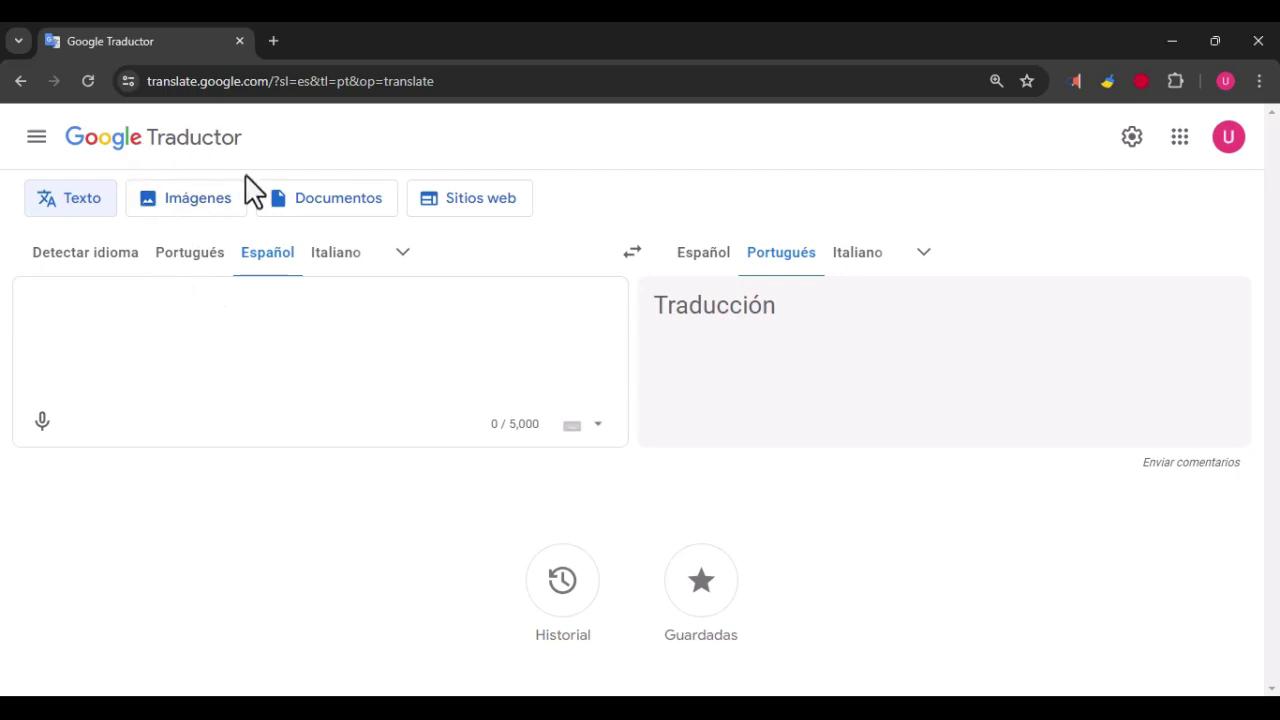
In Google Traductor, translate the full Spanish script that begins "El implante de chip cerebral desarrollado" into Portuguese and copy the whole translation.
{"action": "type", "text": "El implante de chip cerebral desarrollado por la empresa Neuralink de Elon Musk es un dispositivo pequeño pero potente que se coloca directamente en el cerebro. Se conecta a través de diminutos electrodos a las neuronas, permitiendo una comunicación directa entre el cerebro y la tecnología.  El objetivo principal de este implante es restaurar funciones neurológicas, es decir, ayudar a las personas para que puedan manejar dispositivos electrónicos solo con el cerebro. Esto se debe porque el chip puede interpretar las señales neuronales y transmitirlas a dispositivos externos, que por ahora permite controlar la computadora con su mente.  A futuro la empresa de Musk, tiene planificado que el chip cerebral pueda mejorar la memoria y el rendimiento cognitivo, permitir la comunicación directa de pensamientos o incluso abrir la puerta a nuevas formas de interacción hombre-máquina.  Para algunos este hecho es el comienzo de una nueva era en la neurotecnología. Aunque todavía se encuentra en etapas tempranas, este avance promete cambiar radicalmente la forma en que interactuamos con la tecnología y cómo nos relacionamos con nuestro propio cerebro. ¿Qué opinas sobre este implante de chip cerebral?, déjame tus comentarios."}
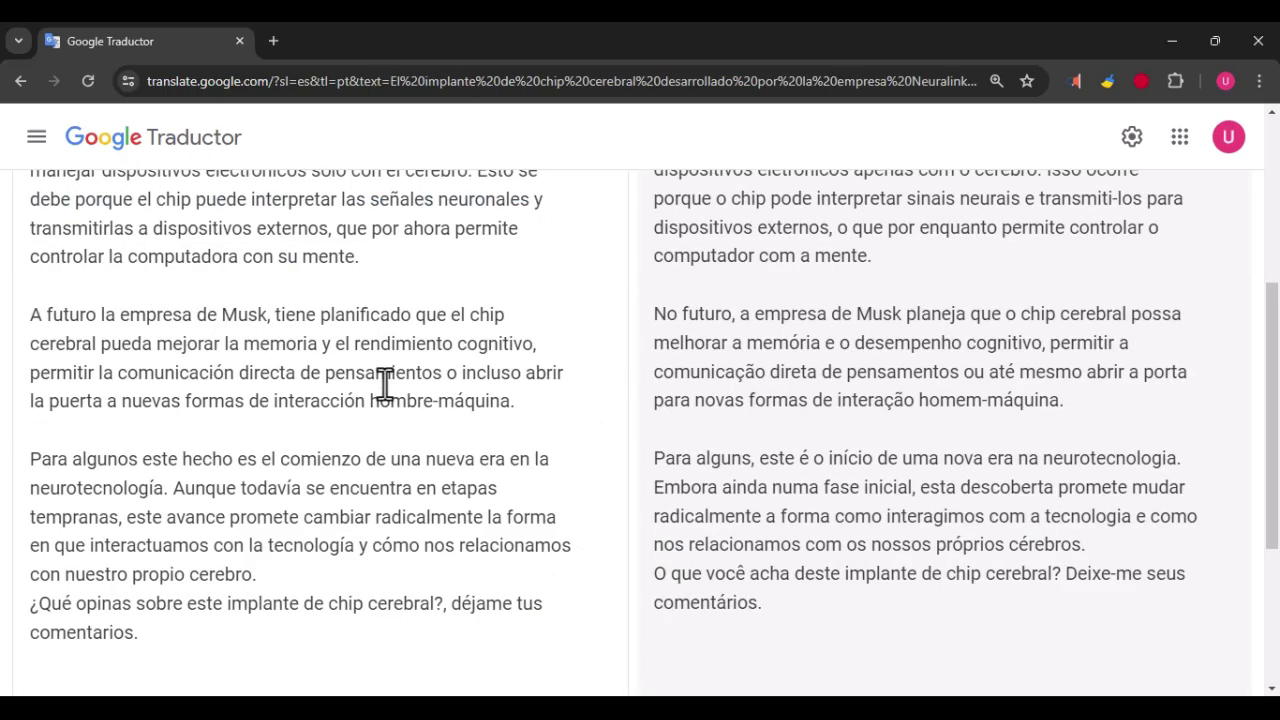
{"action": "scroll", "coordinate": [384, 388], "scroll_direction": "up", "scroll_amount": 5}
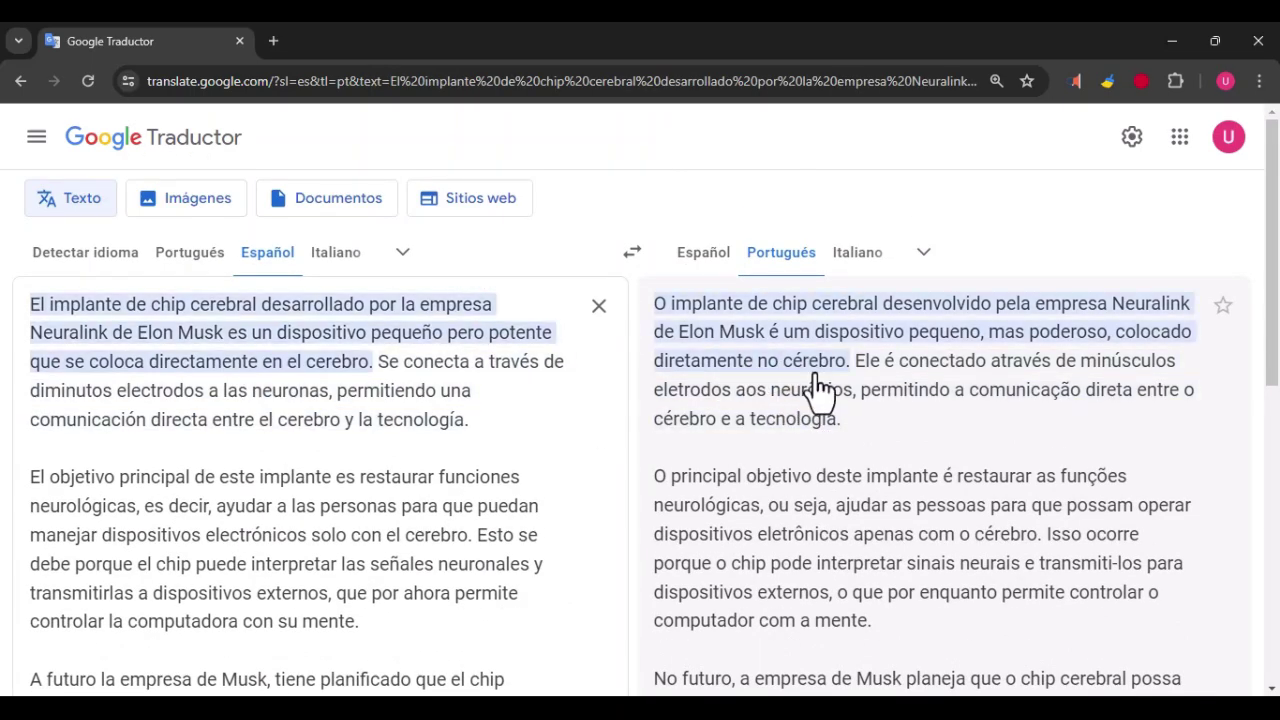
{"action": "scroll", "coordinate": [805, 360], "scroll_direction": "down", "scroll_amount": 4}
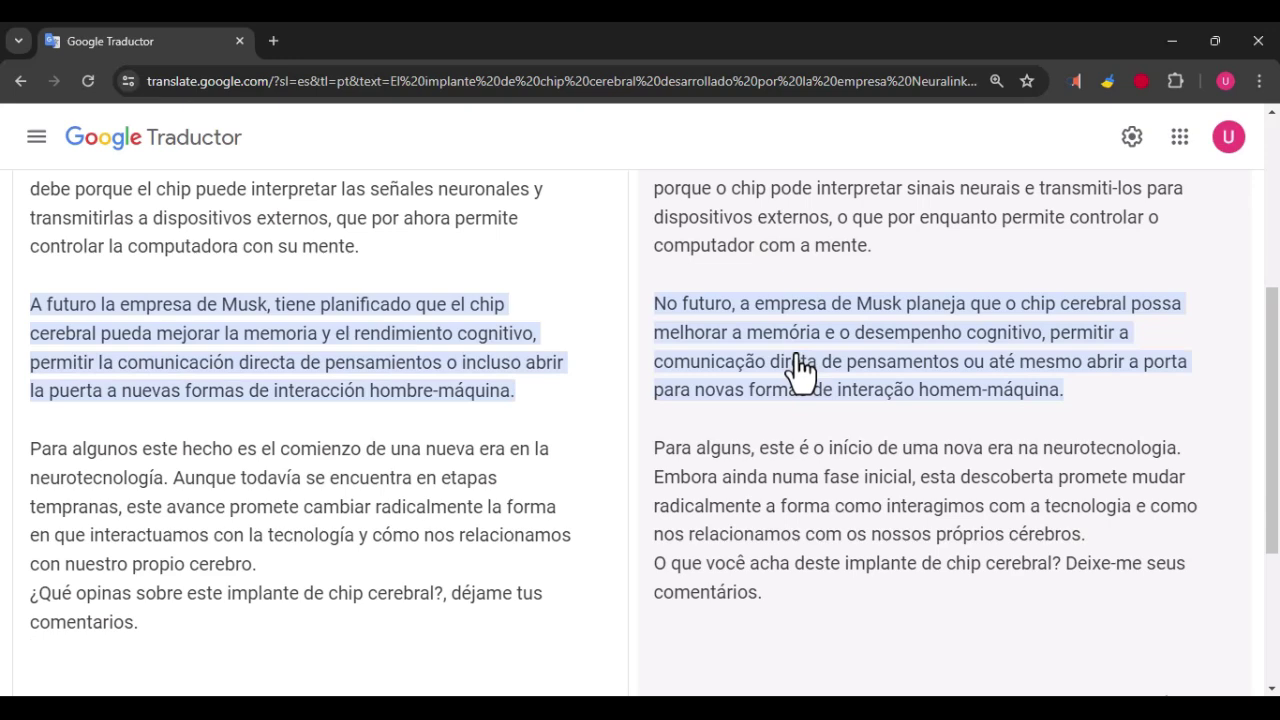
{"action": "scroll", "coordinate": [980, 570], "scroll_direction": "down", "scroll_amount": 2}
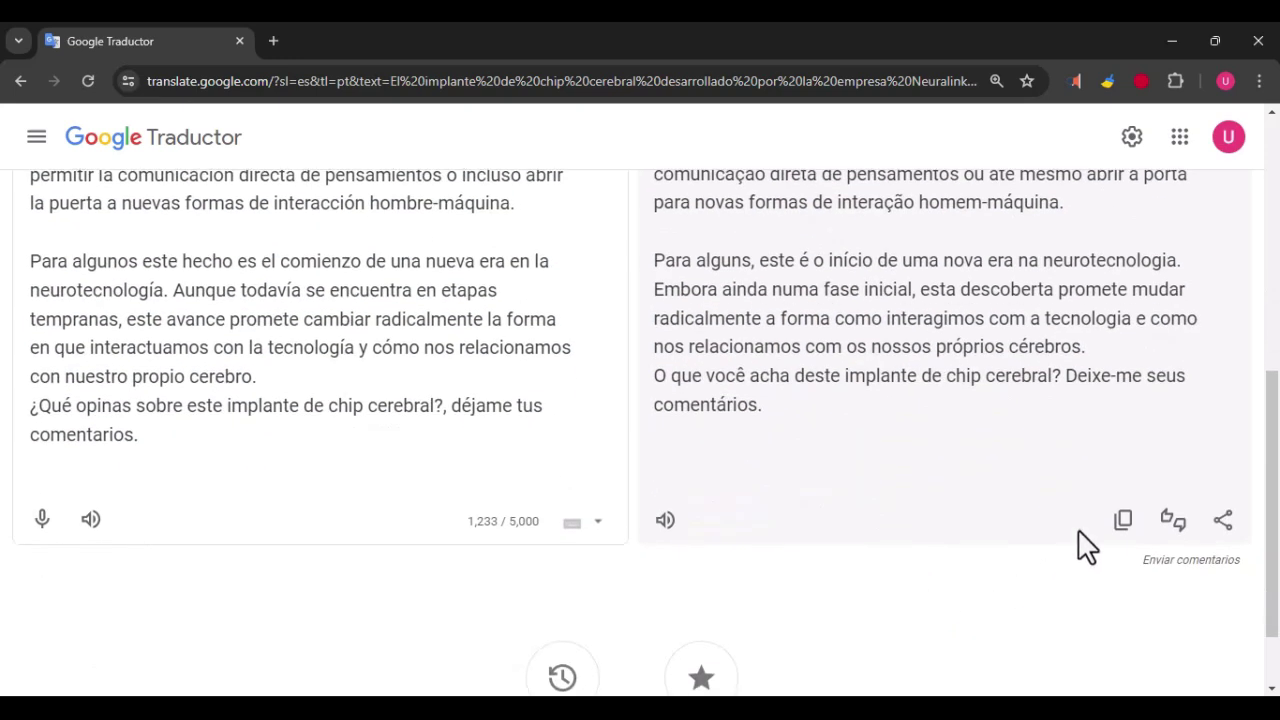
{"action": "left_click", "coordinate": [1124, 521]}
Switch back to Filmora and add a Subtítulo 15 title at the start of the Video 4 track.
{"action": "key", "text": "alt+Tab"}
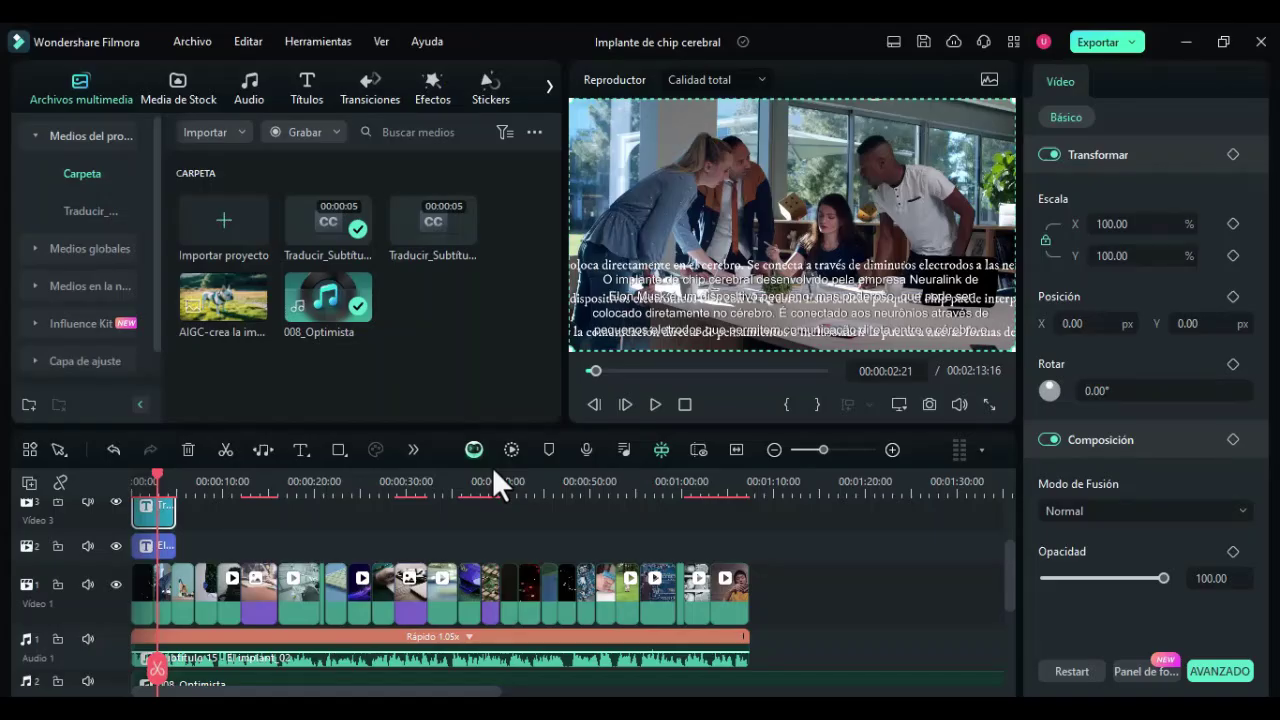
{"action": "left_click", "coordinate": [250, 534]}
{"action": "scroll", "coordinate": [250, 534], "scroll_direction": "up", "scroll_amount": 2}
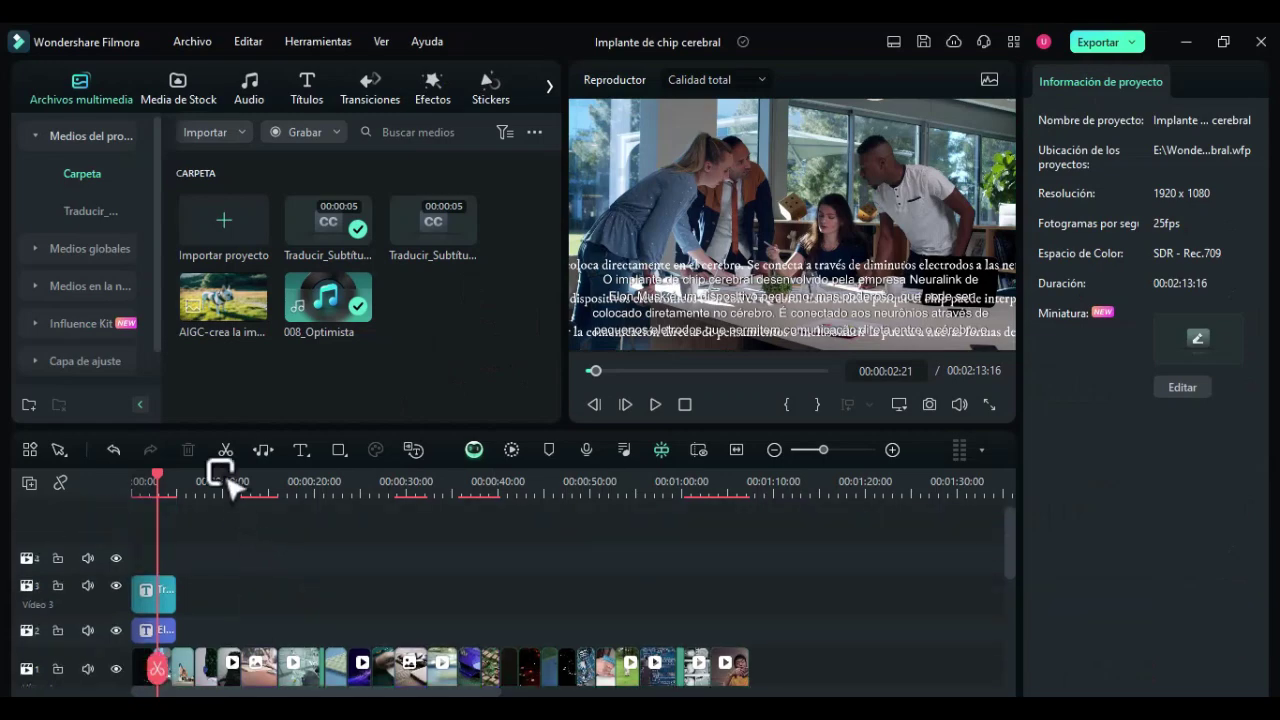
{"action": "left_click", "coordinate": [310, 95]}
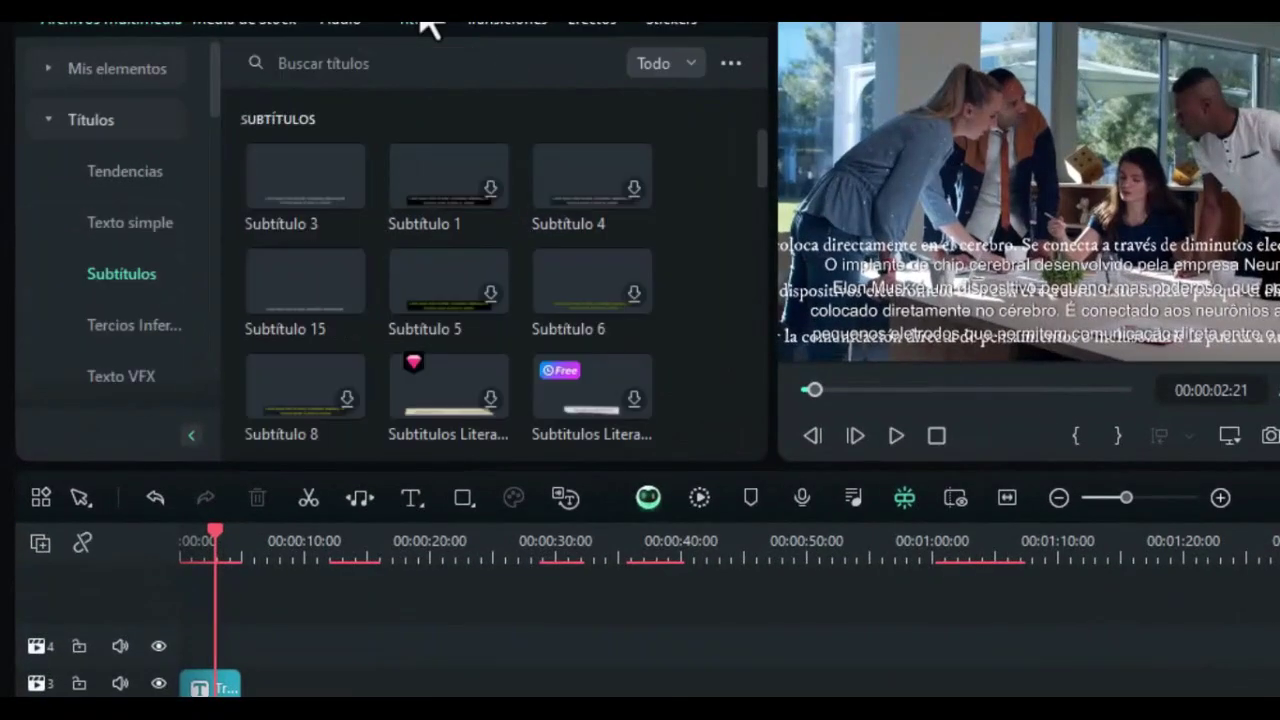
{"action": "left_click_drag", "start_coordinate": [305, 280], "coordinate": [206, 649]}
Replace the new title's placeholder text with the copied Portuguese script that begins "O implante de chip cerebral desenvolvido".
{"action": "left_click", "coordinate": [1137, 226]}
{"action": "key", "text": "ctrl+a"}
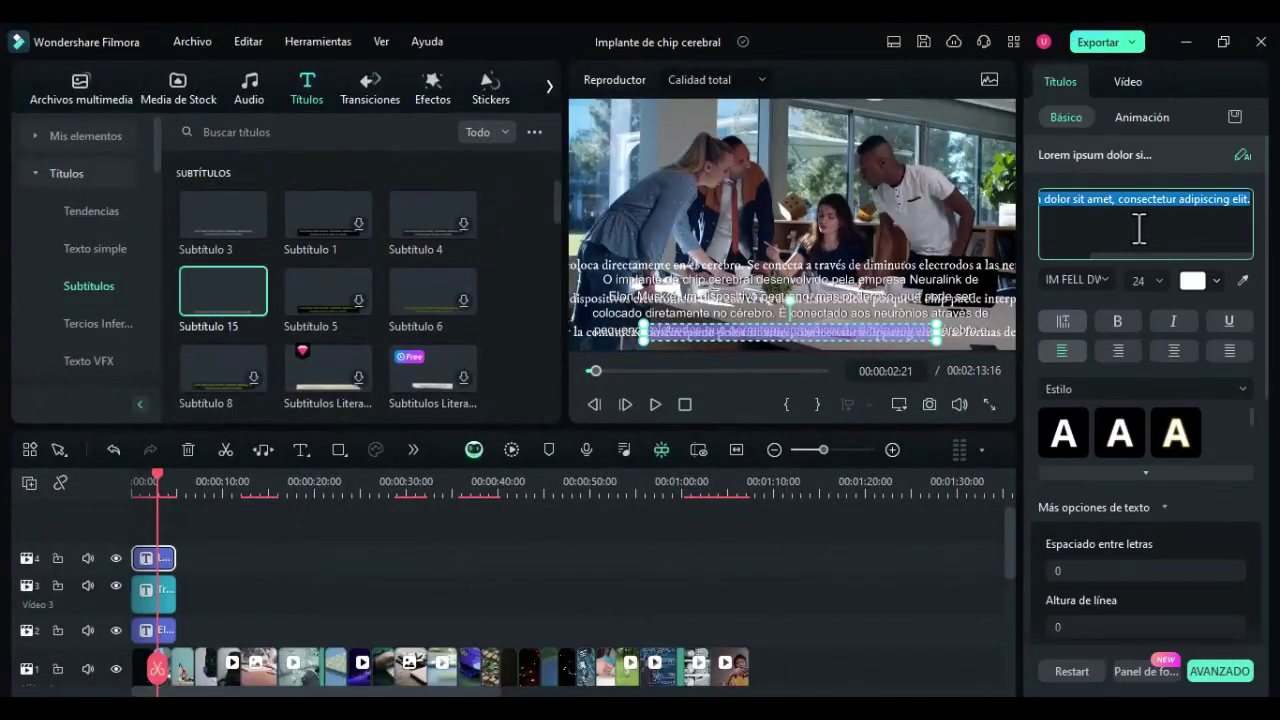
{"action": "key", "text": "BackSpace"}
{"action": "key", "text": "ctrl+v"}
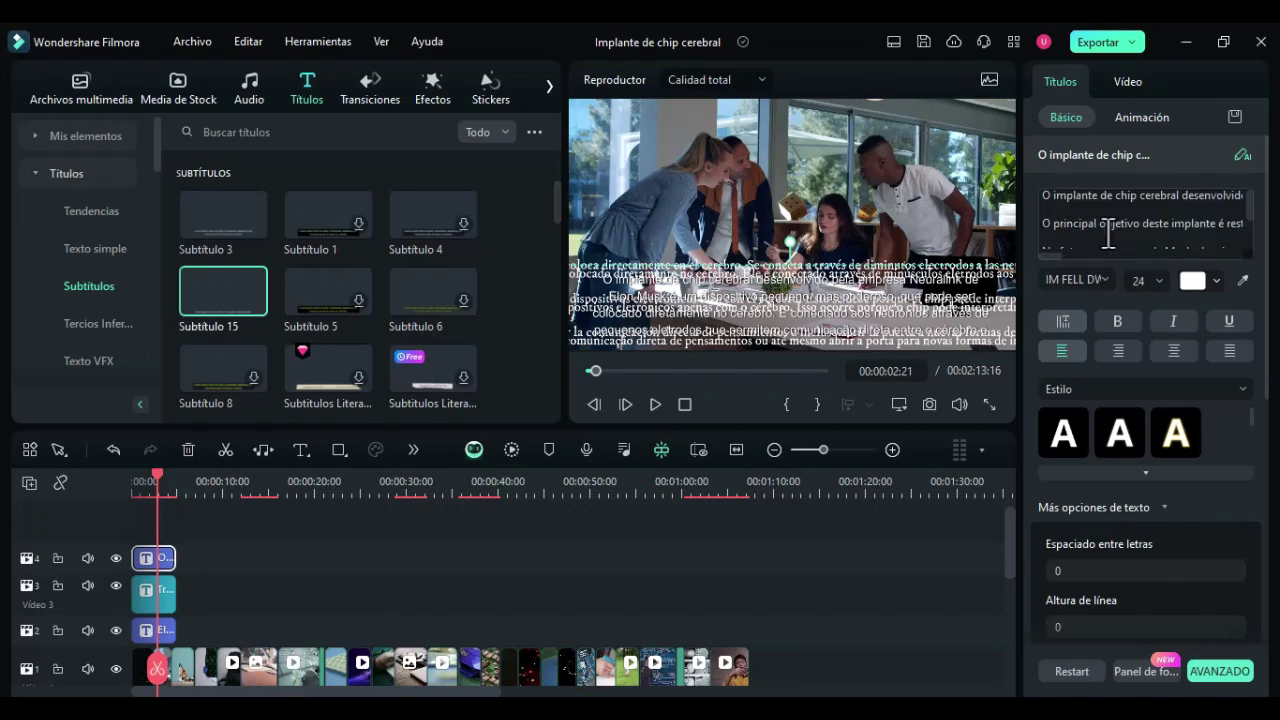
Convert the Portuguese title's text to speech in Portugués (Brasil) with the voice Alex, close the service list and select the generated narration clip.
{"action": "right_click", "coordinate": [157, 558]}
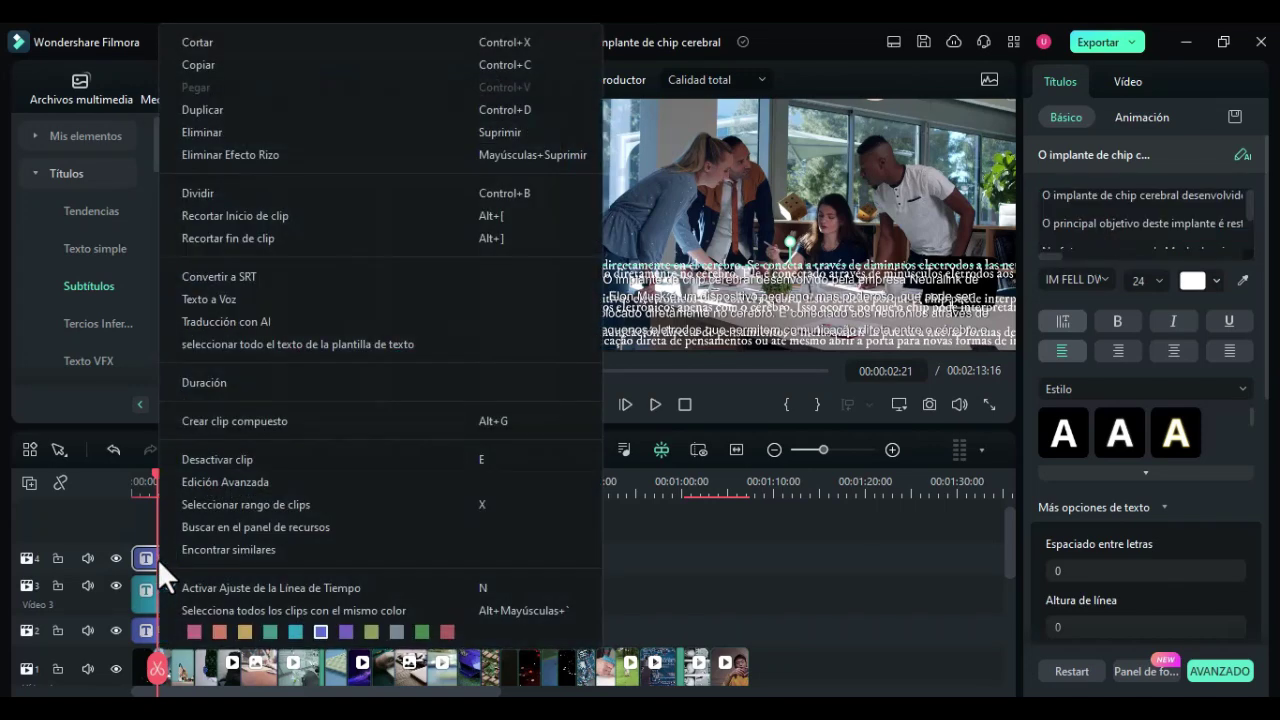
{"action": "left_click", "coordinate": [255, 298]}
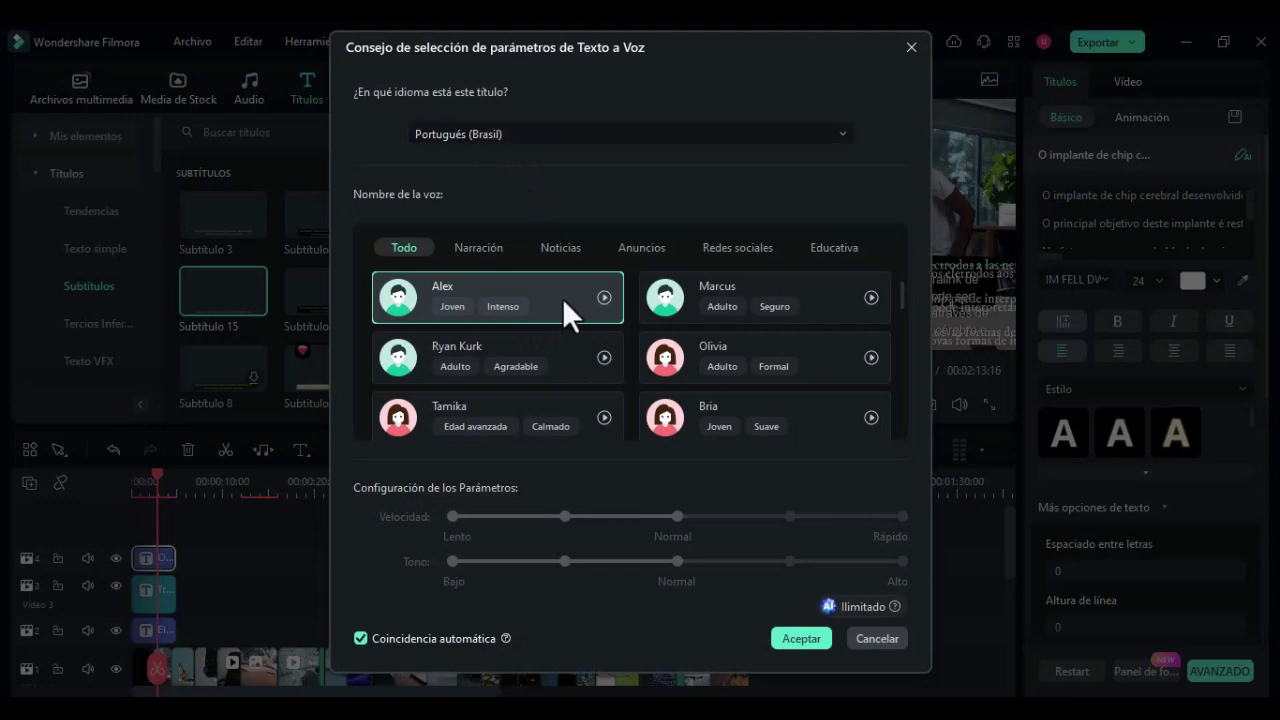
{"action": "left_click", "coordinate": [799, 638]}
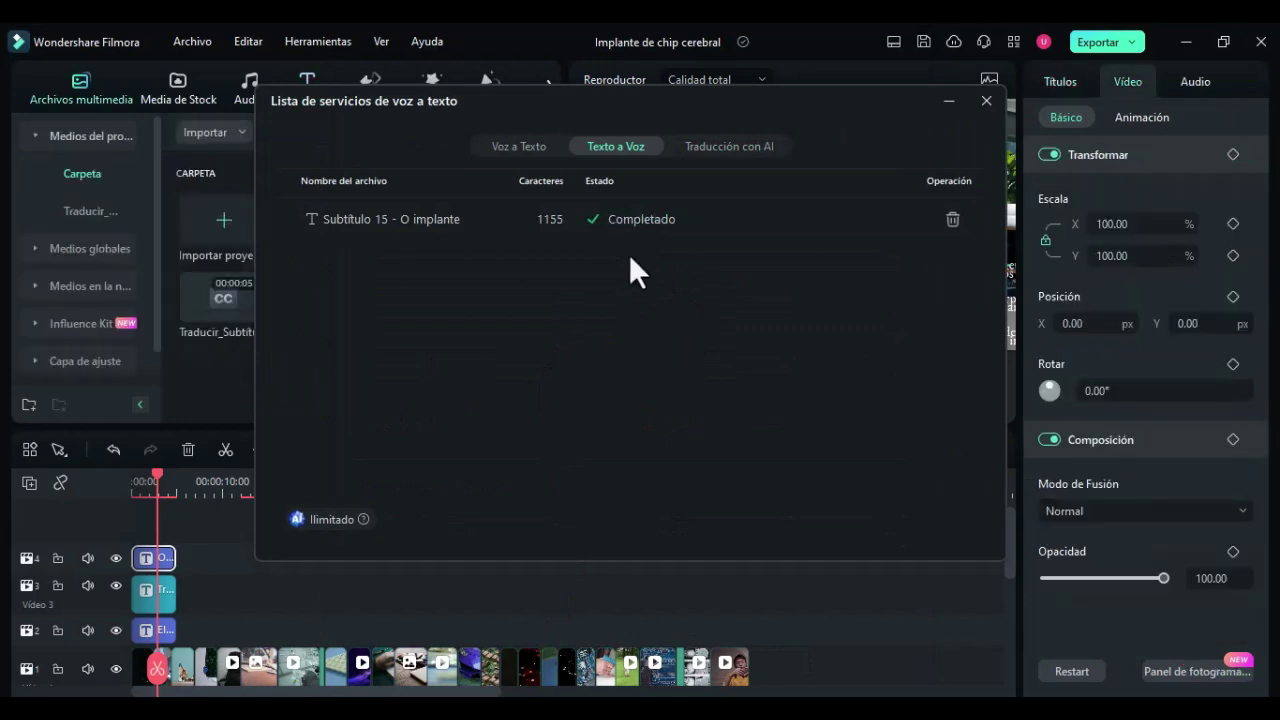
{"action": "left_click", "coordinate": [986, 100]}
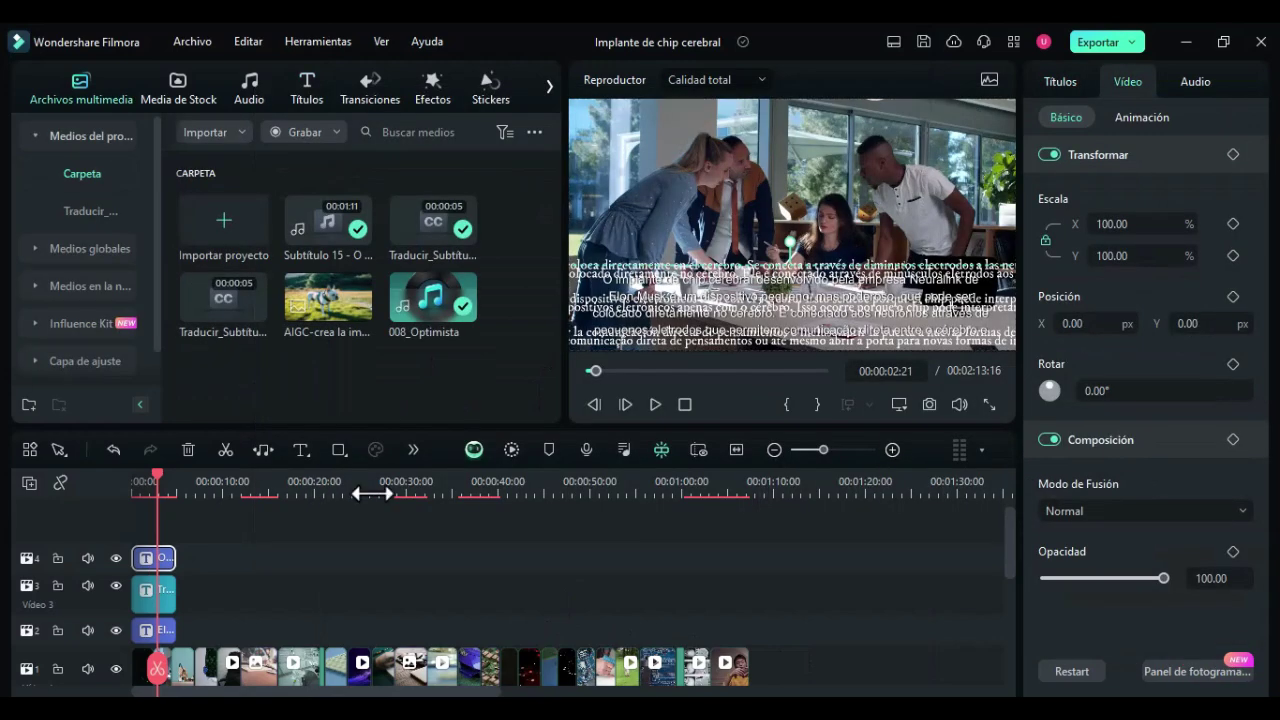
{"action": "scroll", "coordinate": [370, 500], "scroll_direction": "down", "scroll_amount": 5}
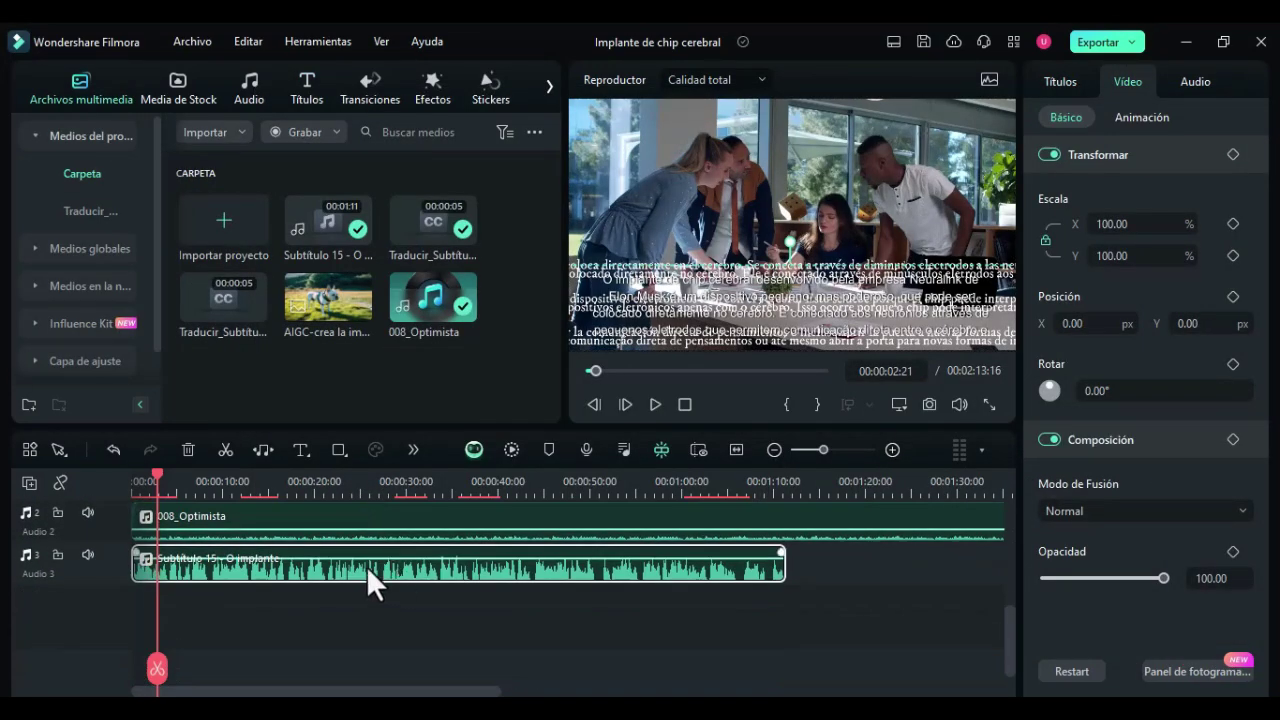
{"action": "left_click", "coordinate": [364, 572]}
Mute the Audio 1 track with the Spanish narration and hide the Video 2 and Video 3 title tracks.
{"action": "scroll", "coordinate": [481, 593], "scroll_direction": "up", "scroll_amount": 5}
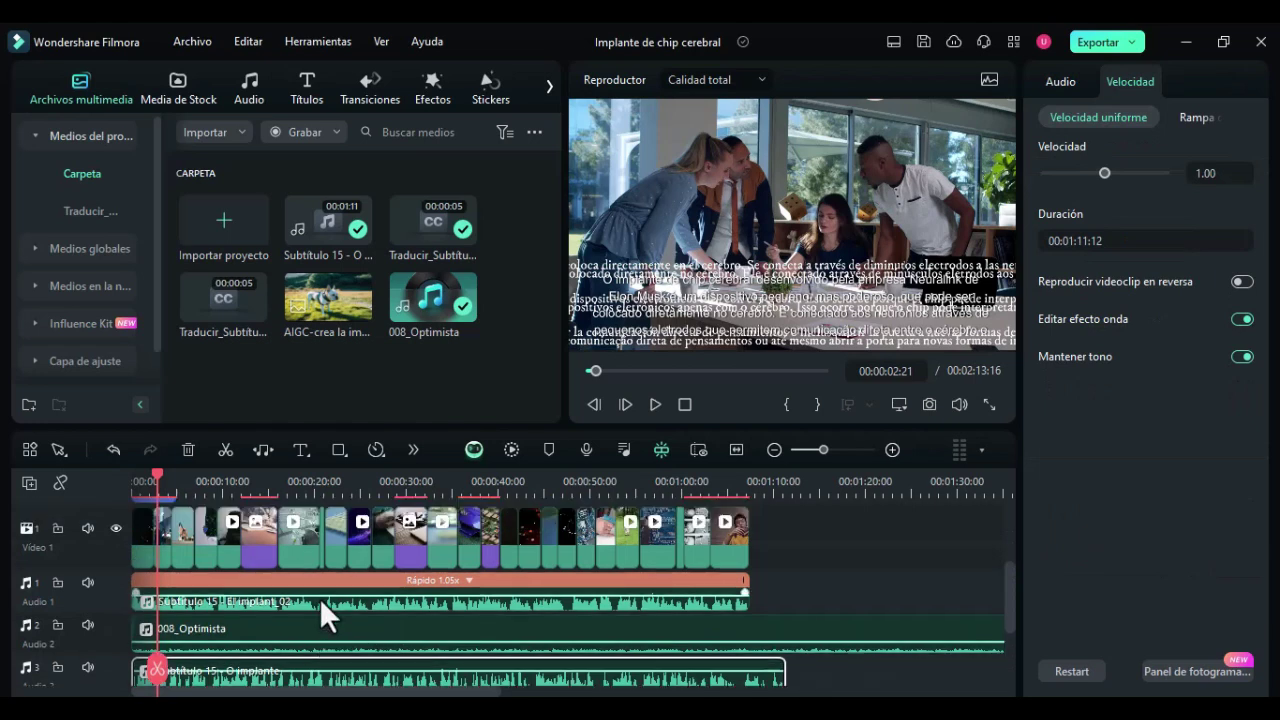
{"action": "scroll", "coordinate": [319, 598], "scroll_direction": "up", "scroll_amount": 3}
{"action": "scroll", "coordinate": [159, 587], "scroll_direction": "down", "scroll_amount": 2}
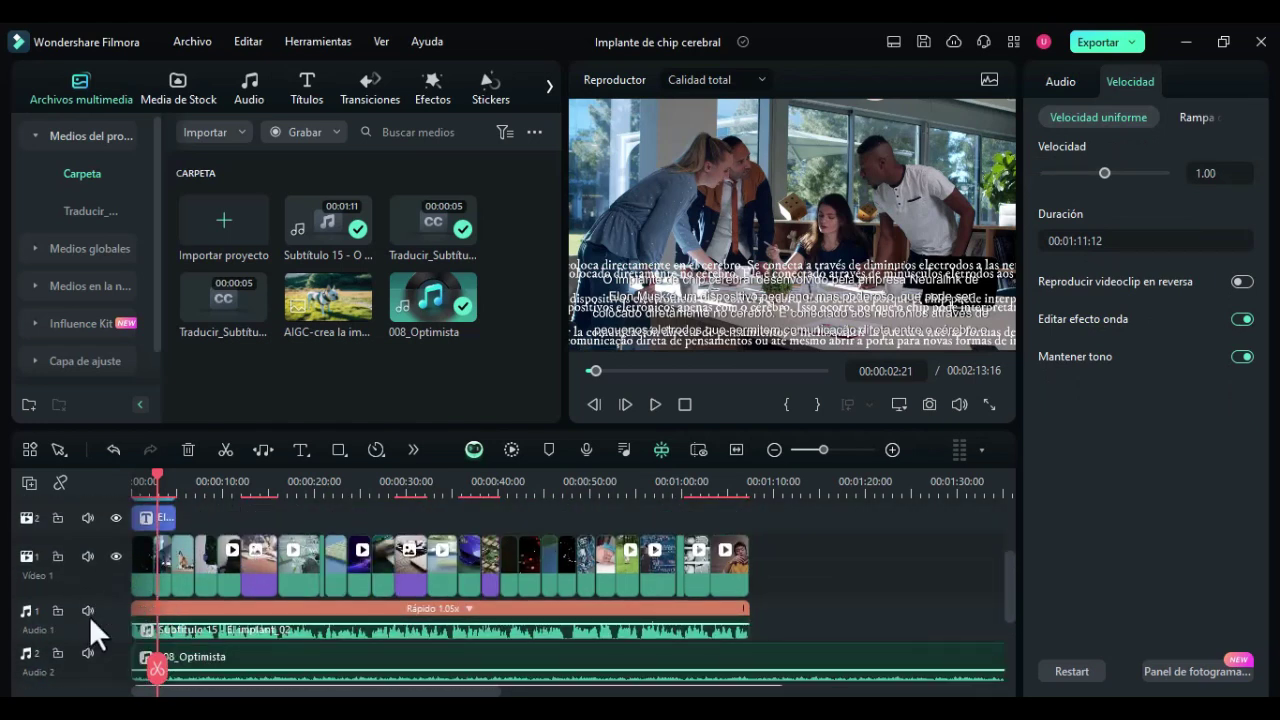
{"action": "scroll", "coordinate": [149, 615], "scroll_direction": "up", "scroll_amount": 1}
{"action": "scroll", "coordinate": [149, 615], "scroll_direction": "up", "scroll_amount": 1}
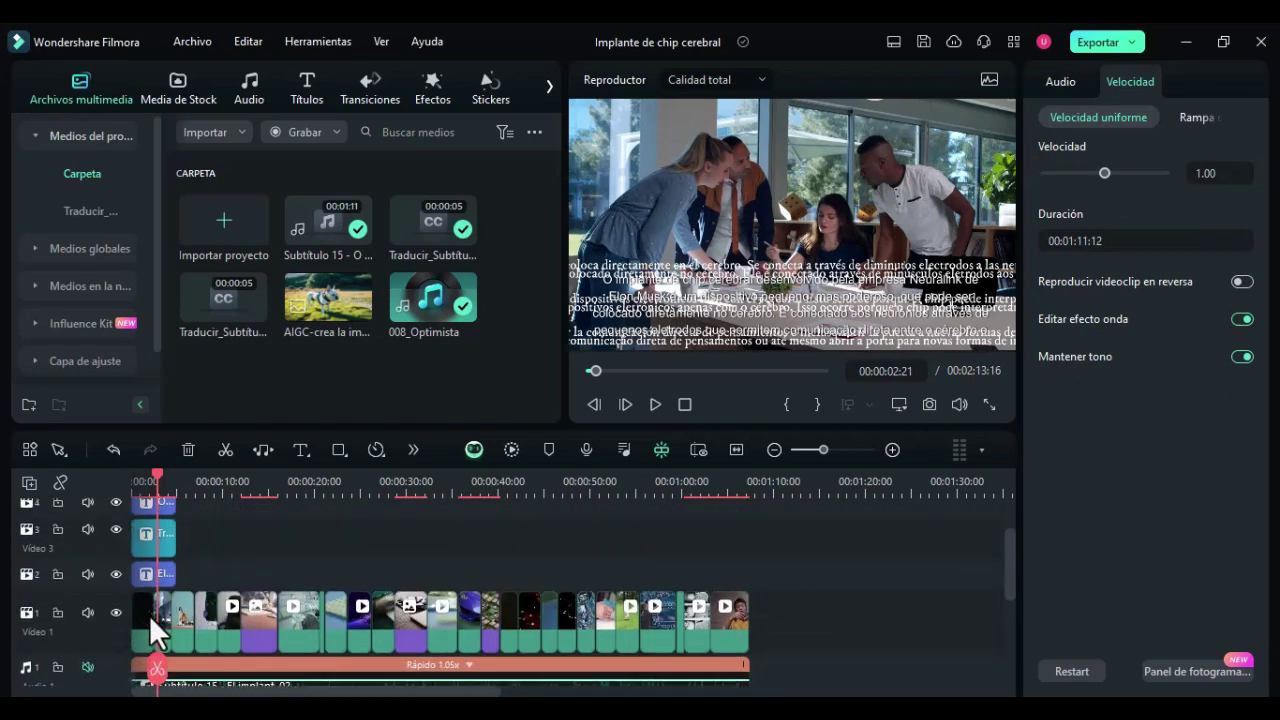
{"action": "left_click", "coordinate": [117, 531]}
{"action": "left_click", "coordinate": [117, 574]}
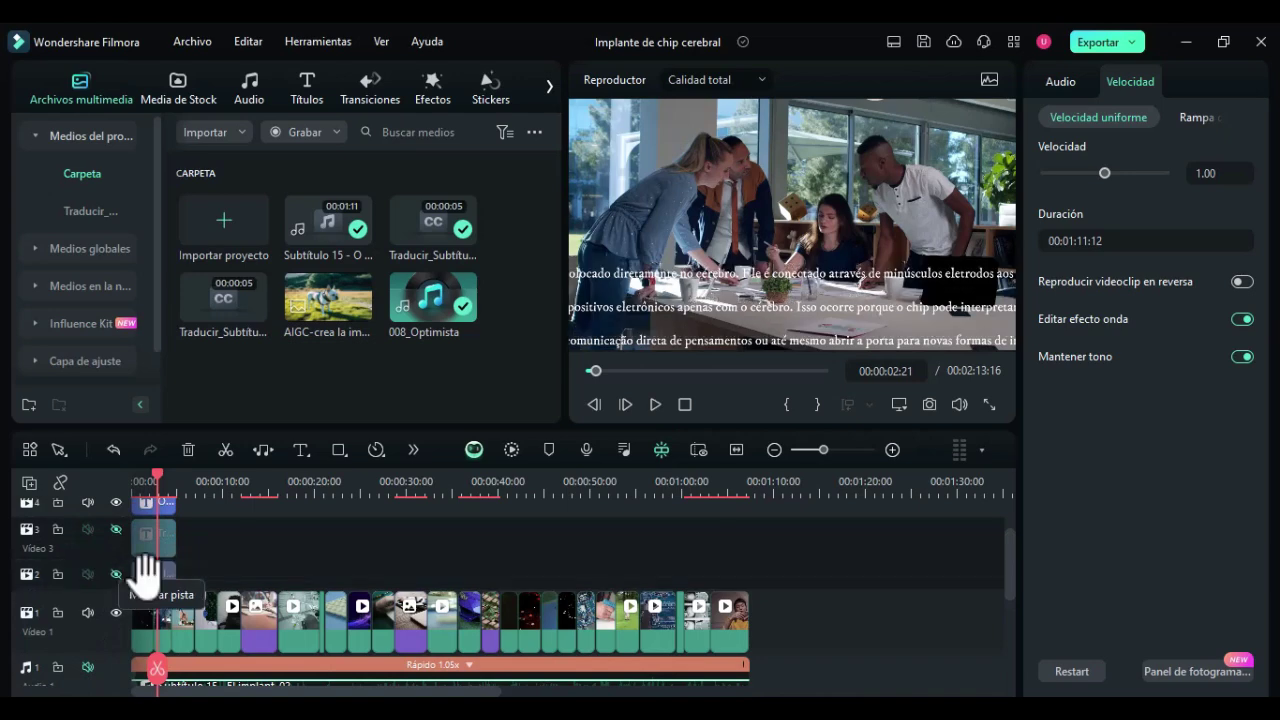
{"action": "scroll", "coordinate": [269, 585], "scroll_direction": "down", "scroll_amount": 5}
{"action": "scroll", "coordinate": [269, 585], "scroll_direction": "down", "scroll_amount": 1}
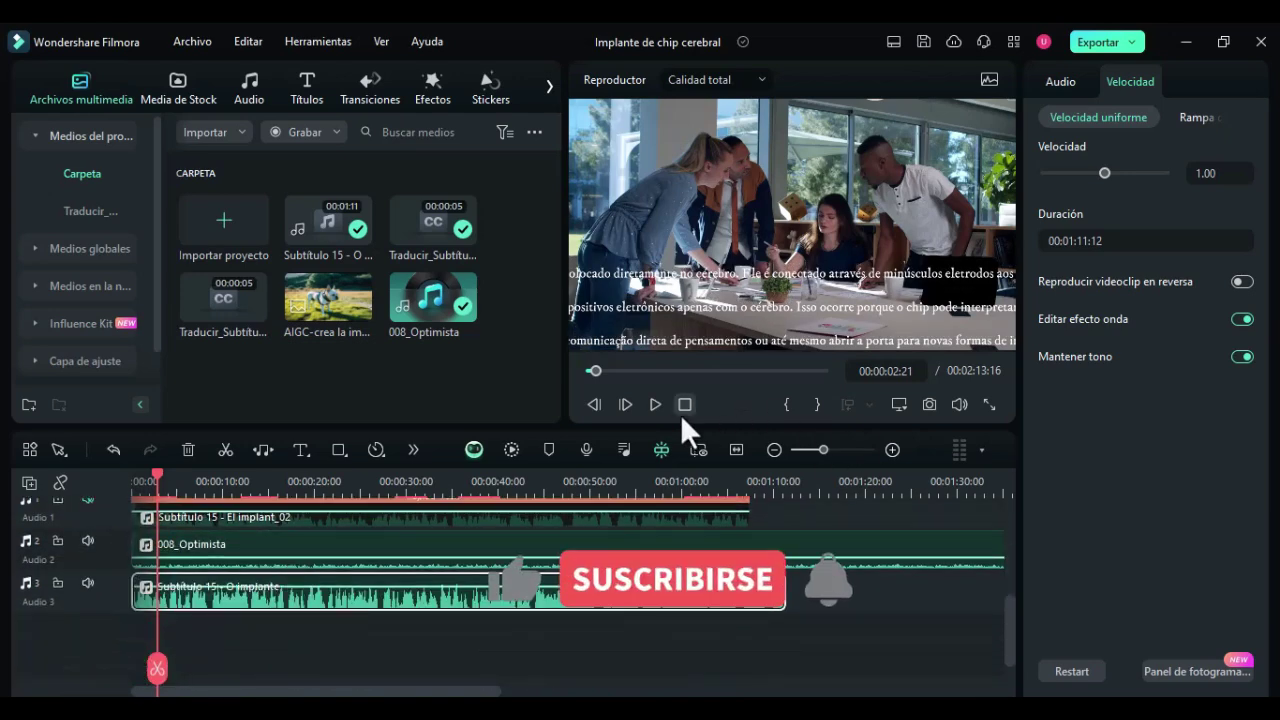
Play the Portuguese narration and speed its clip up to 1.06 so it ends together with the video clips.
{"action": "left_click", "coordinate": [655, 404]}
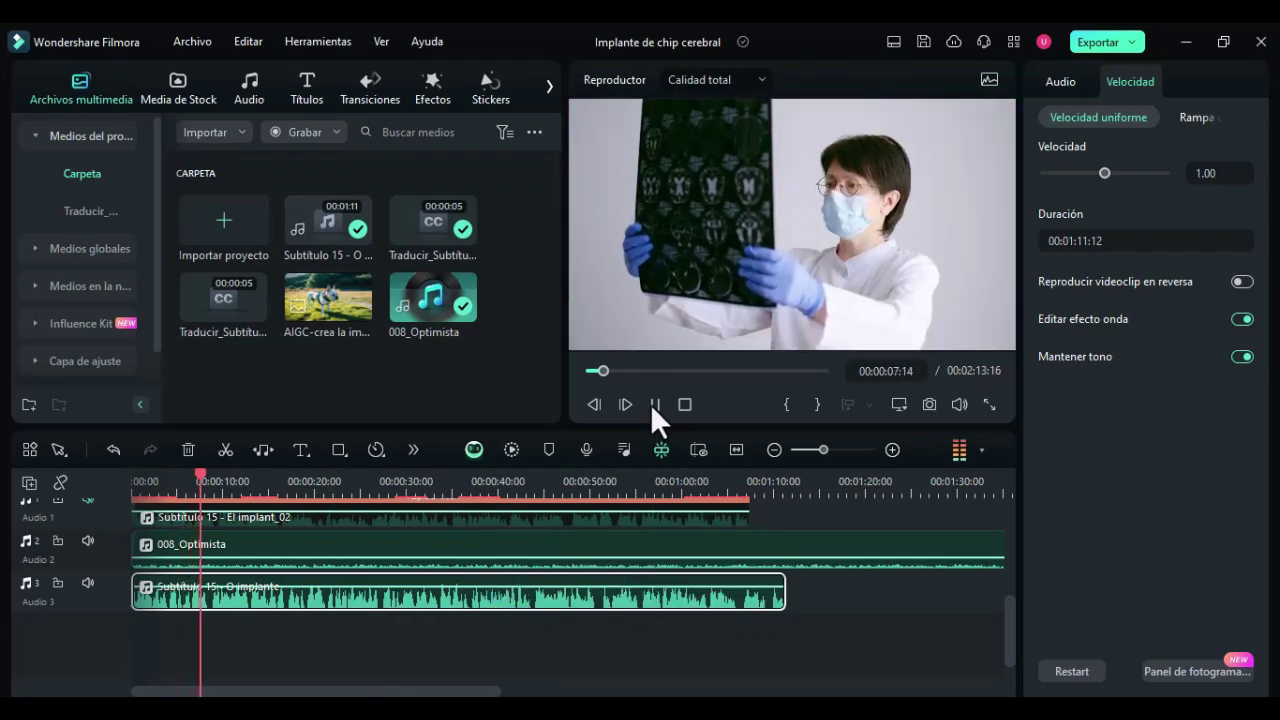
{"action": "left_click", "coordinate": [653, 404]}
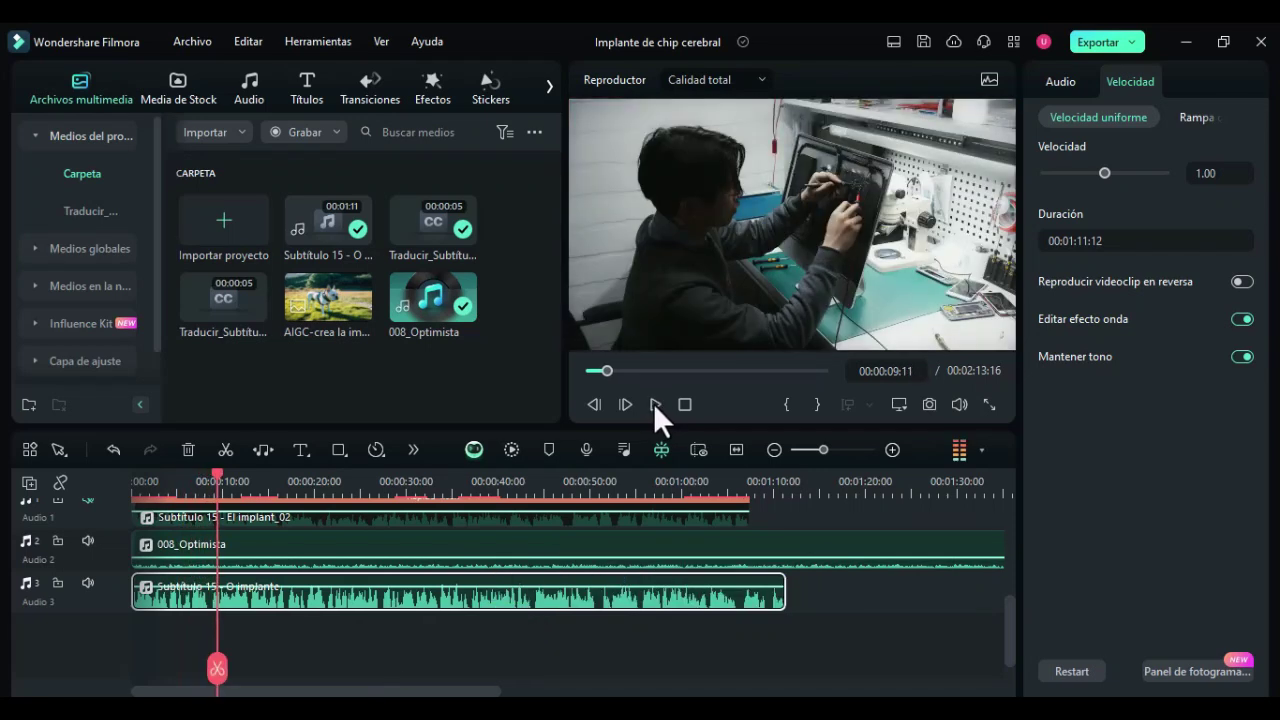
{"action": "scroll", "coordinate": [609, 528], "scroll_direction": "up", "scroll_amount": 3}
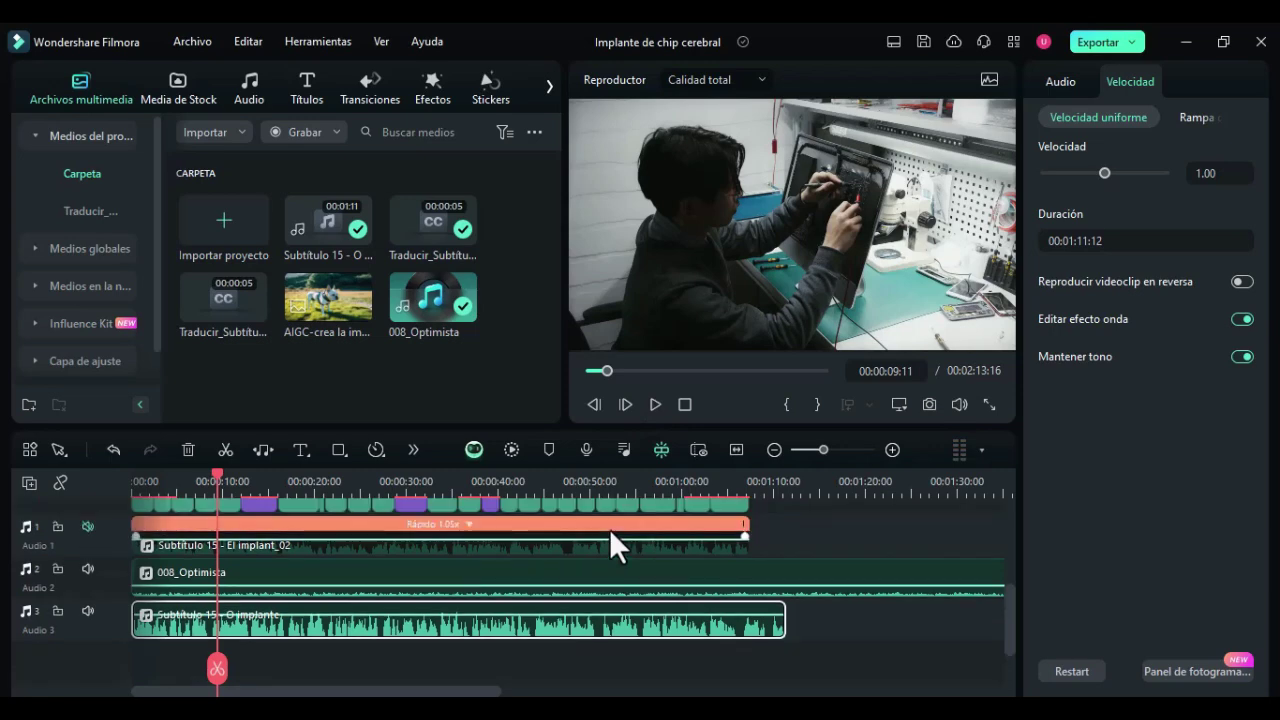
{"action": "scroll", "coordinate": [609, 528], "scroll_direction": "down", "scroll_amount": 1}
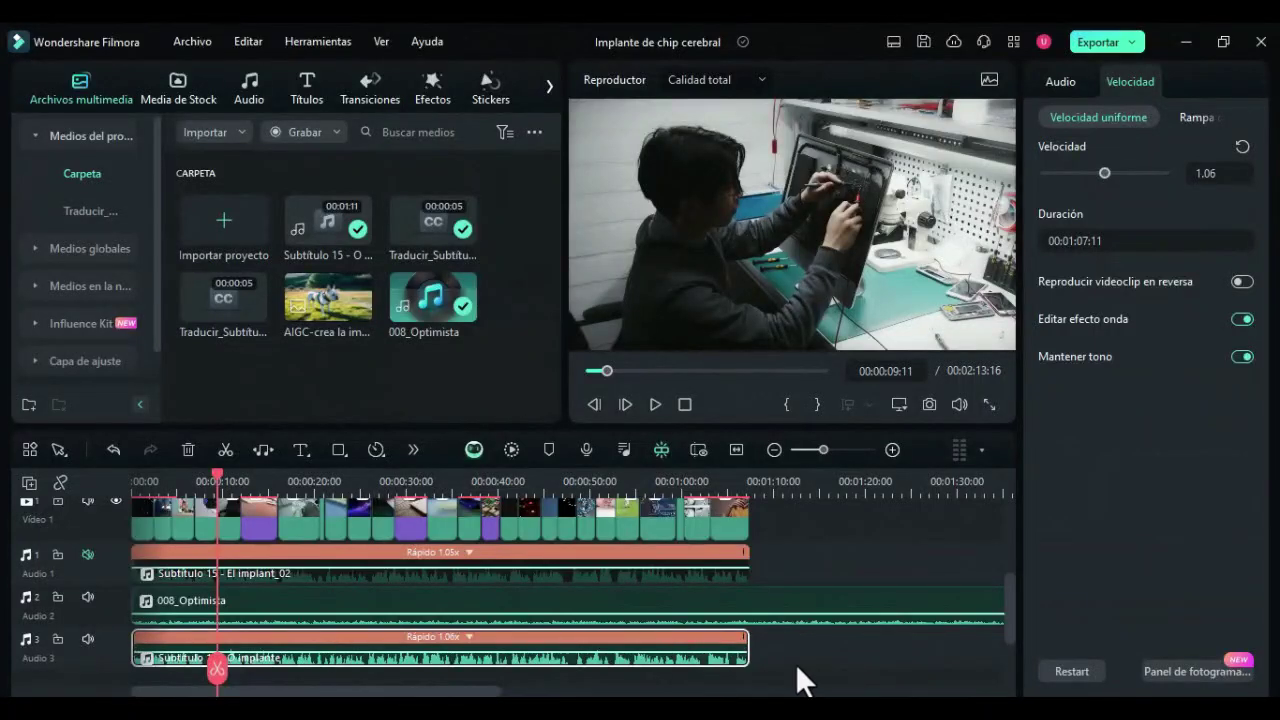
{"action": "left_click", "coordinate": [795, 663]}
{"action": "scroll", "coordinate": [727, 640], "scroll_direction": "up", "scroll_amount": 1}
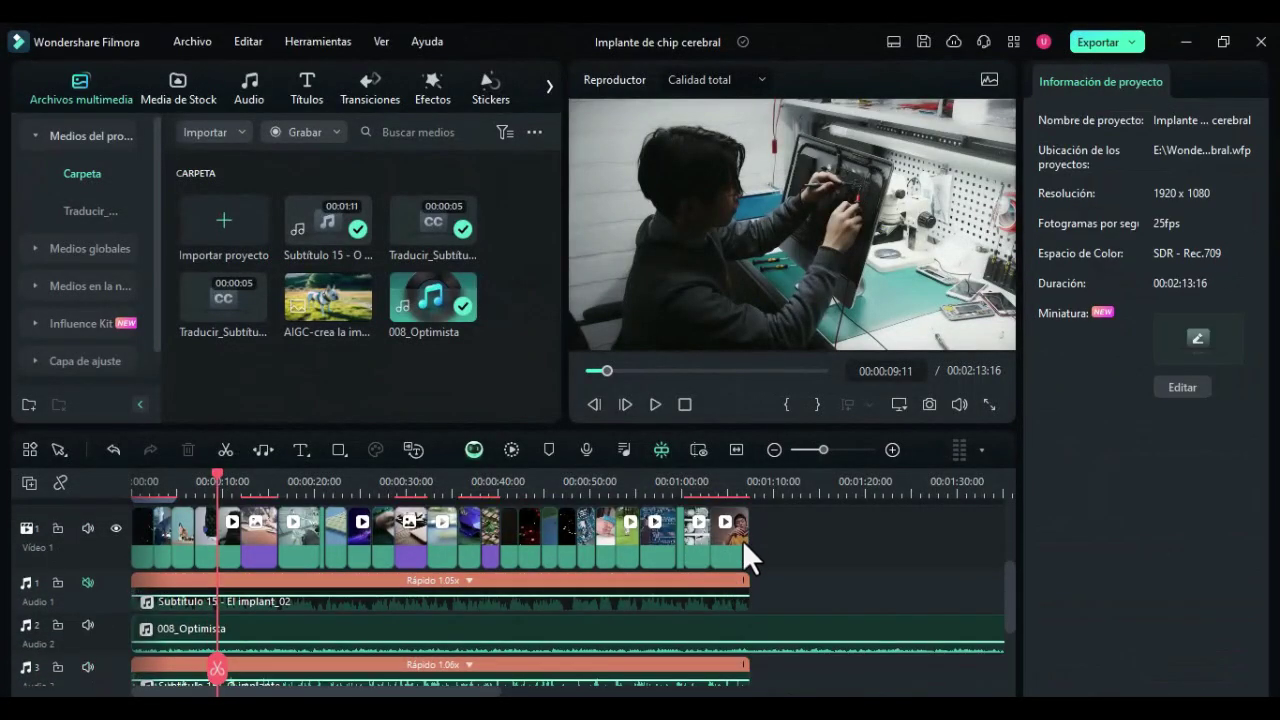
{"action": "scroll", "coordinate": [630, 636], "scroll_direction": "up", "scroll_amount": 2}
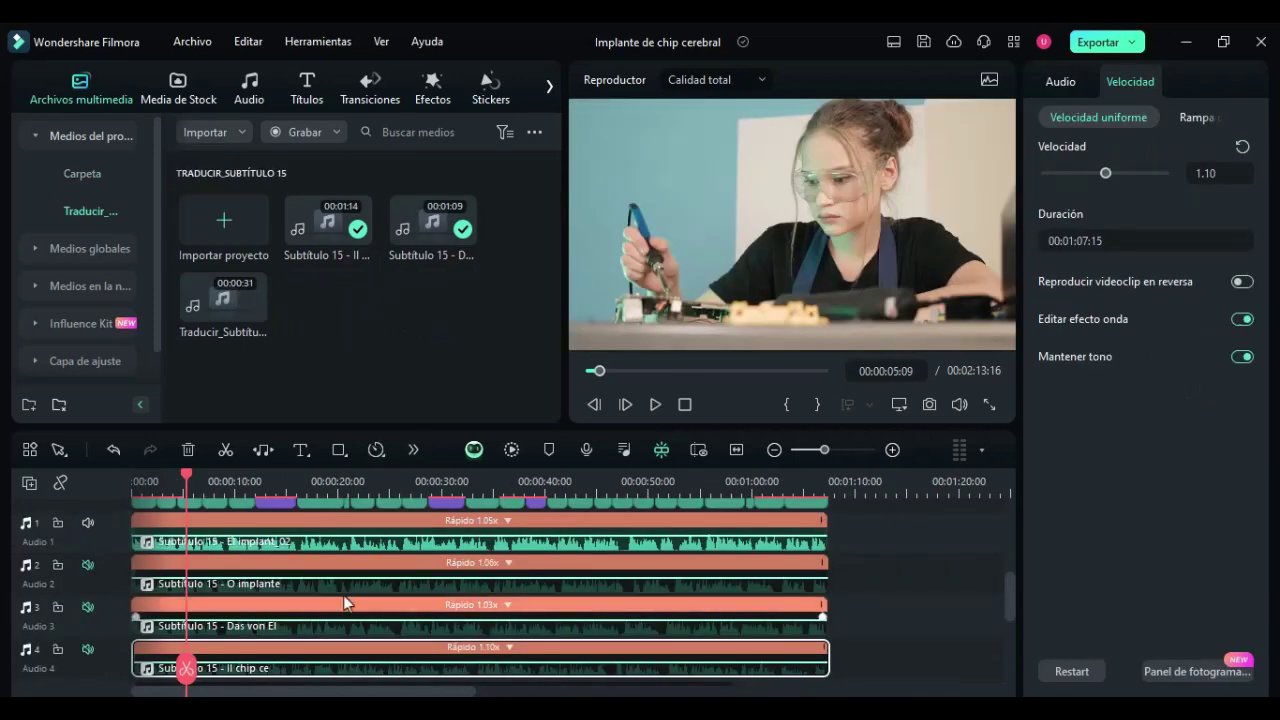
Mute the Spanish and Portuguese narration tracks and listen to the German narration on the Audio 3 track.
{"action": "scroll", "coordinate": [344, 568], "scroll_direction": "up", "scroll_amount": 2}
{"action": "scroll", "coordinate": [344, 568], "scroll_direction": "down", "scroll_amount": 2}
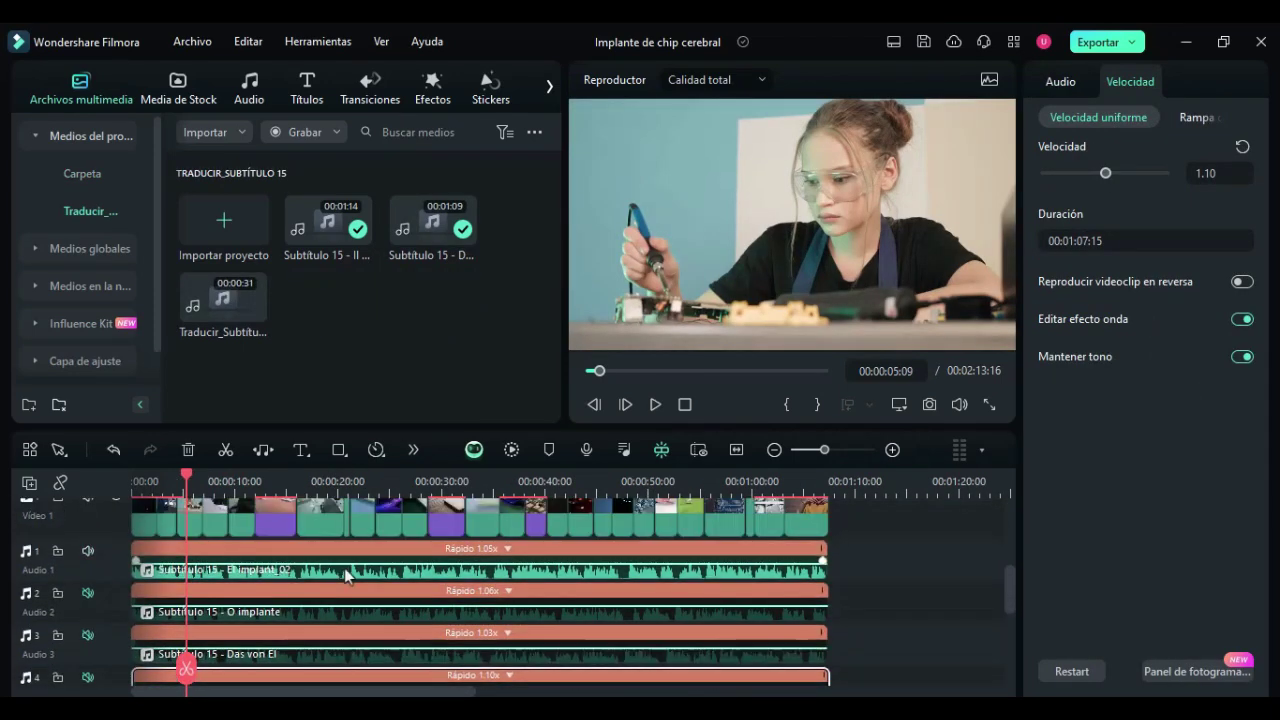
{"action": "left_click", "coordinate": [89, 596]}
{"action": "left_click", "coordinate": [88, 551]}
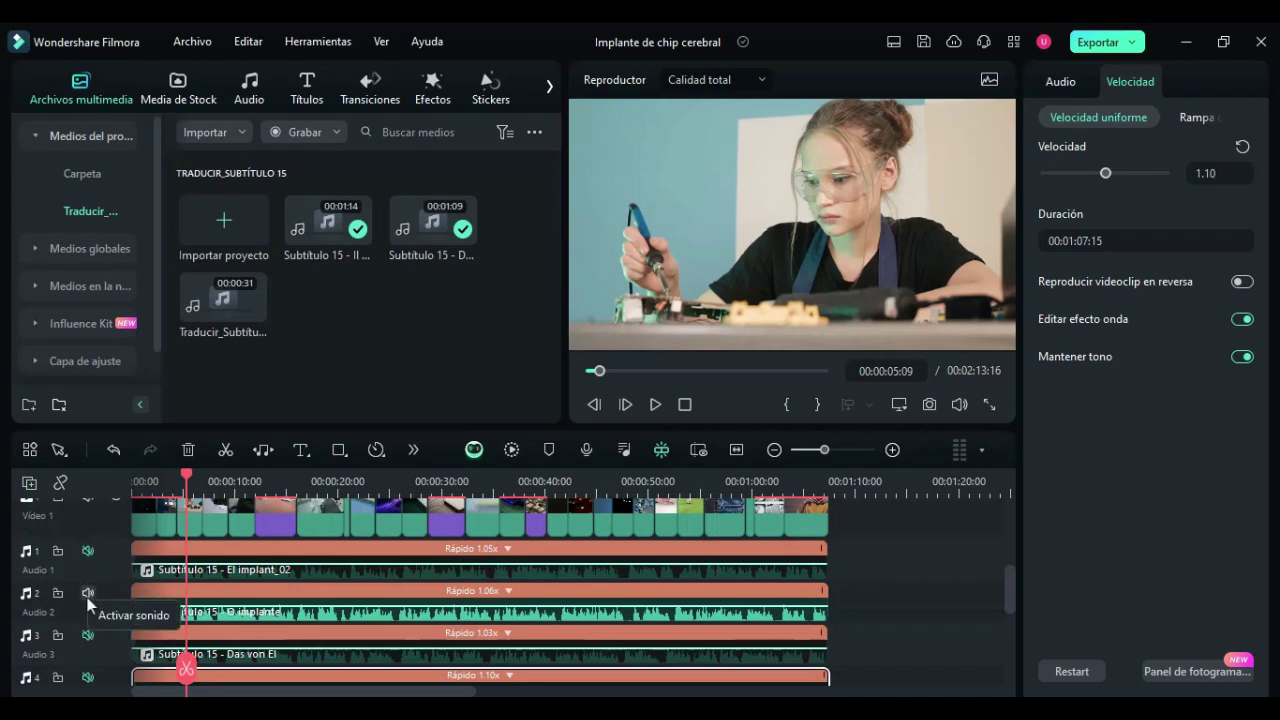
{"action": "left_click", "coordinate": [88, 593]}
{"action": "left_click", "coordinate": [88, 636]}
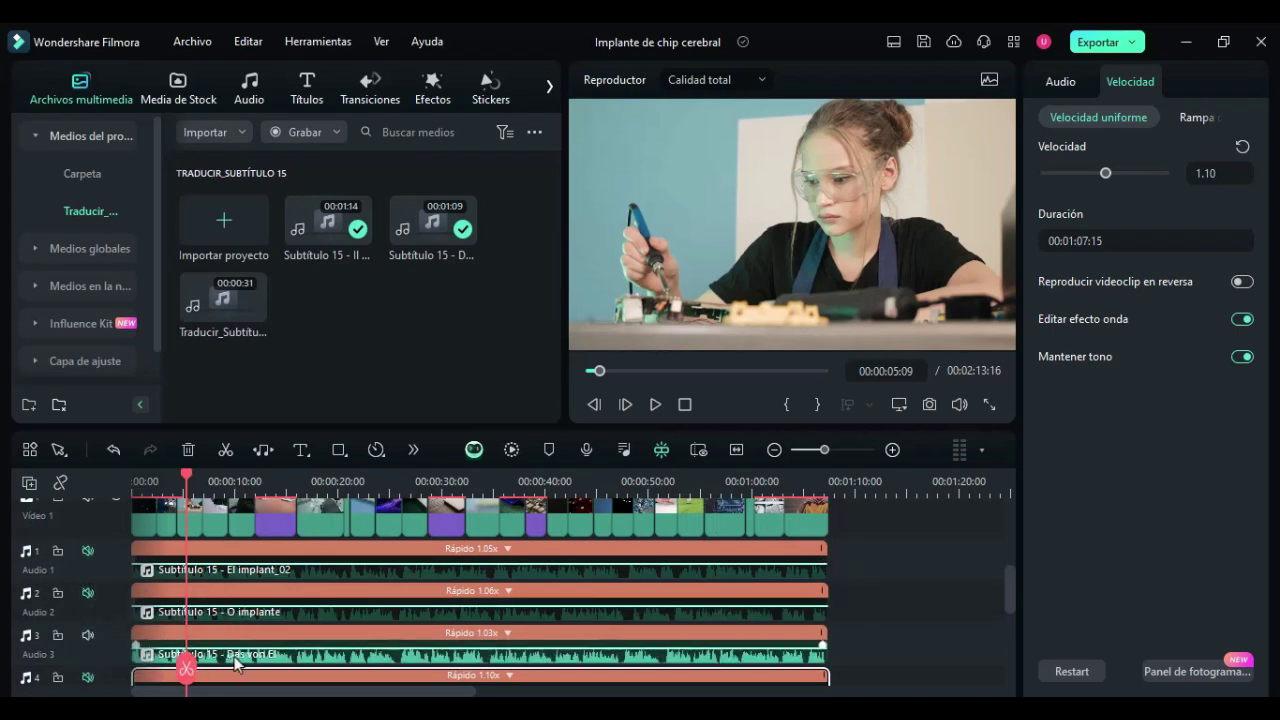
{"action": "left_click", "coordinate": [655, 404]}
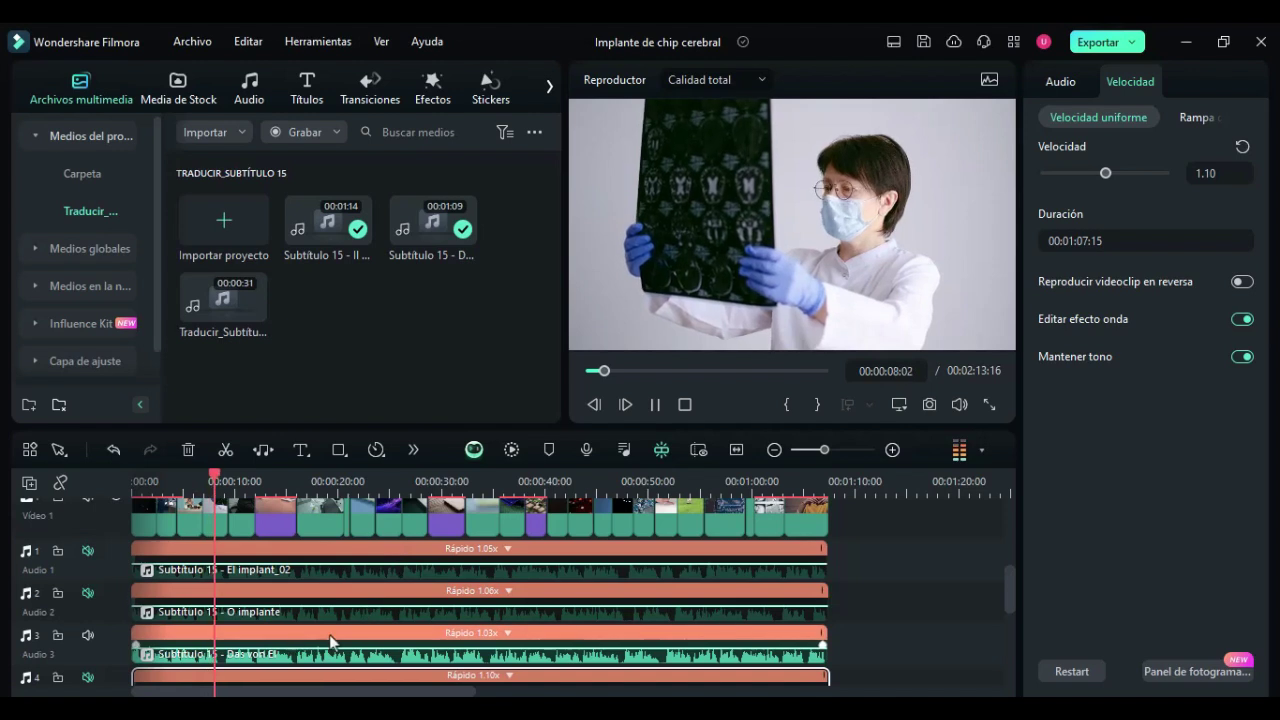
{"action": "scroll", "coordinate": [329, 634], "scroll_direction": "down", "scroll_amount": 1}
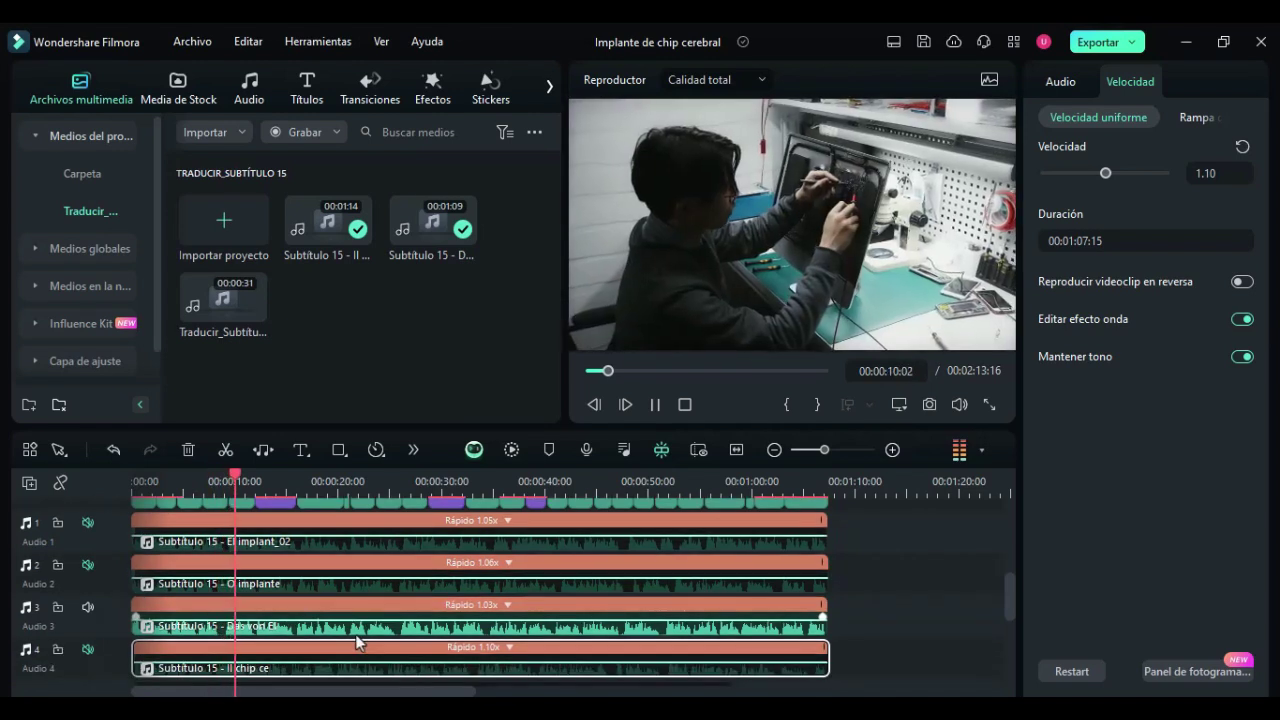
{"action": "left_click", "coordinate": [655, 404]}
Listen to the Italian narration on Audio 4 with the German track muted, and switch the sound to the English narration on Audio 5.
{"action": "left_click", "coordinate": [89, 607]}
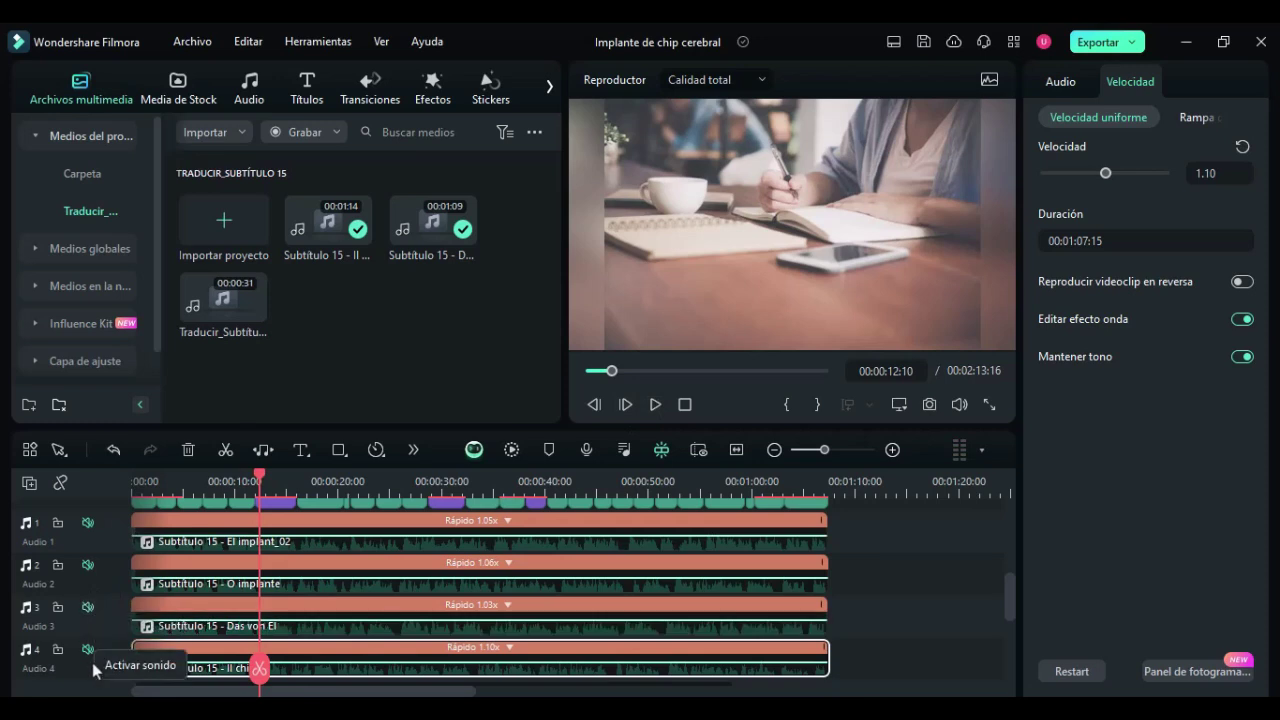
{"action": "left_click", "coordinate": [89, 650]}
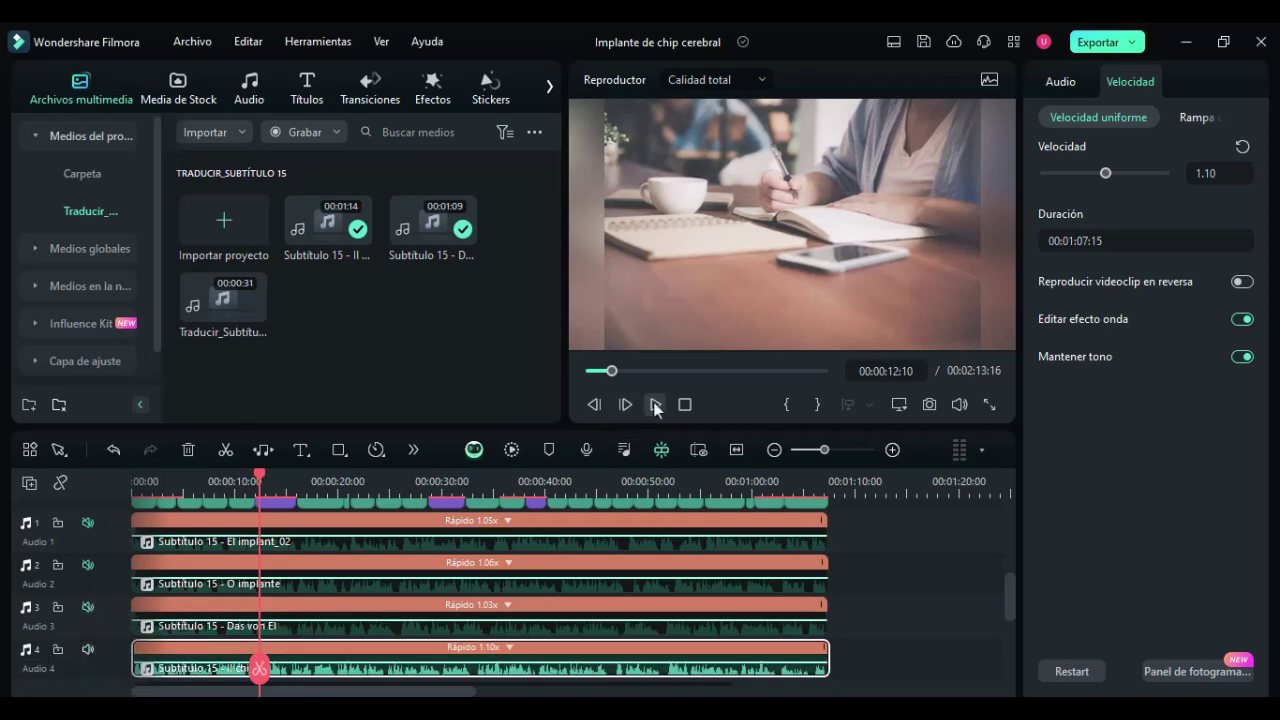
{"action": "scroll", "coordinate": [557, 532], "scroll_direction": "down", "scroll_amount": 1}
{"action": "key", "text": "space"}
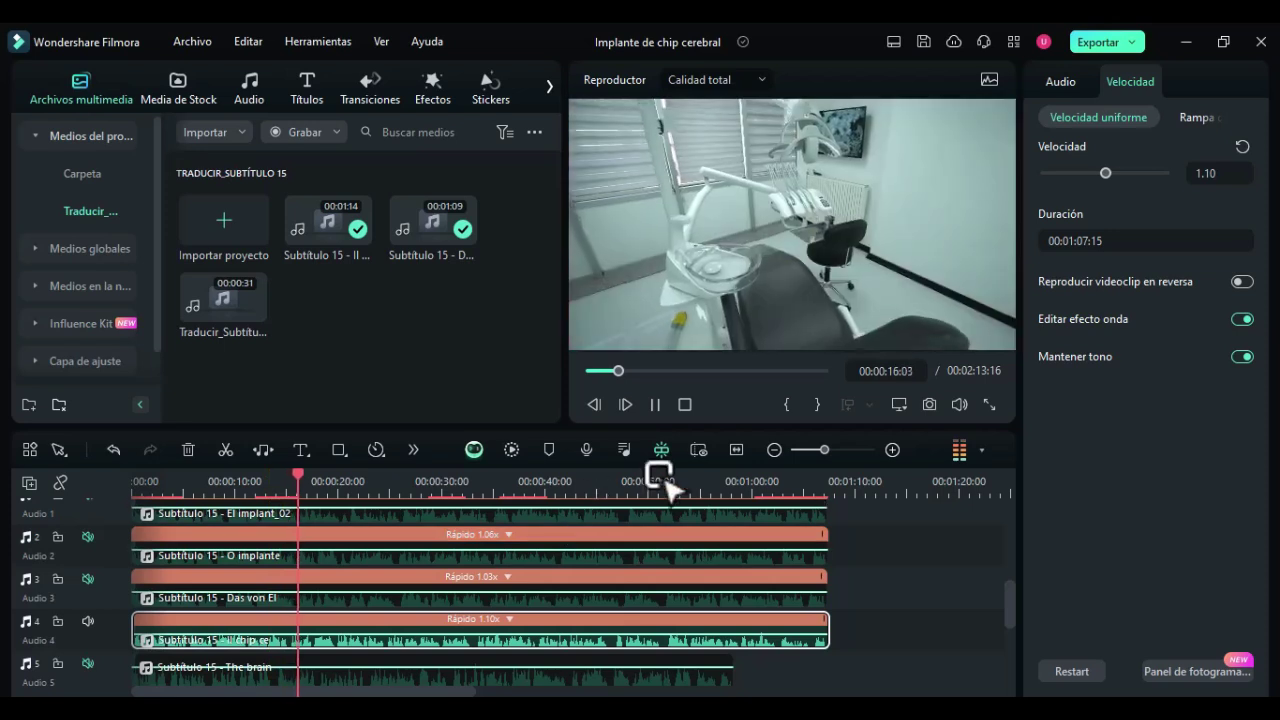
{"action": "left_click", "coordinate": [655, 407]}
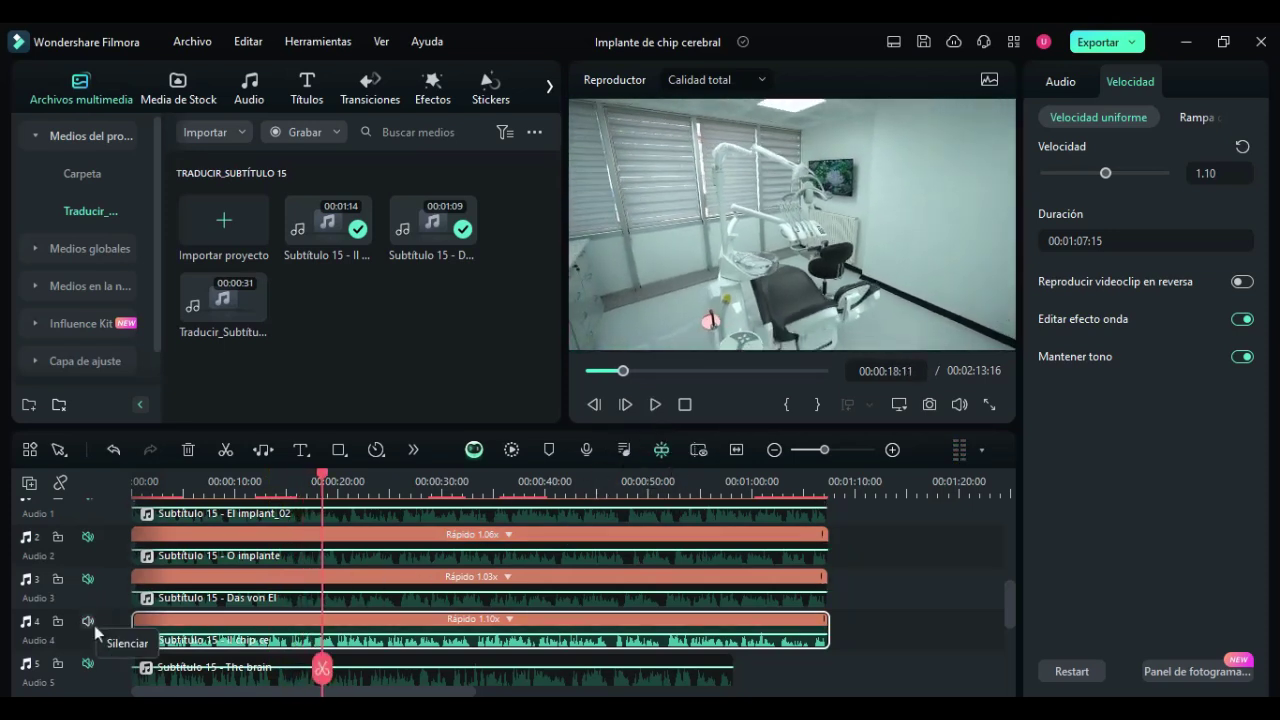
{"action": "scroll", "coordinate": [95, 624], "scroll_direction": "down", "scroll_amount": 1}
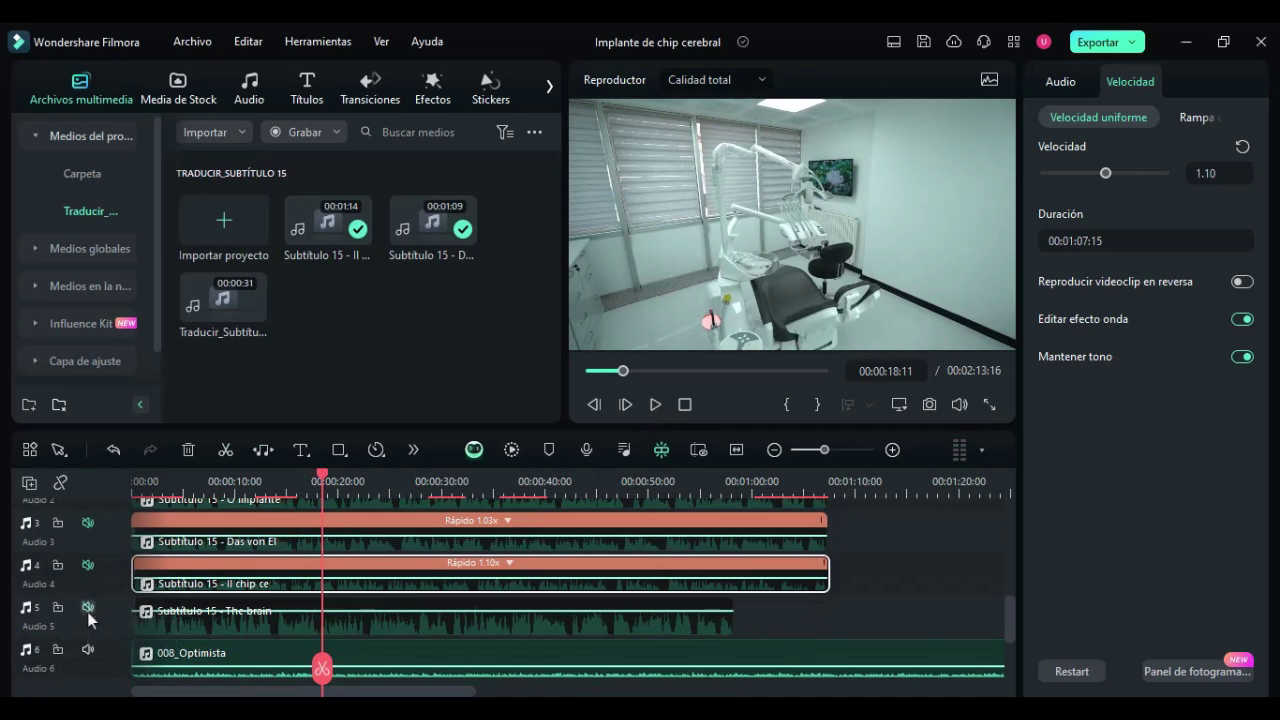
{"action": "left_click", "coordinate": [88, 610]}
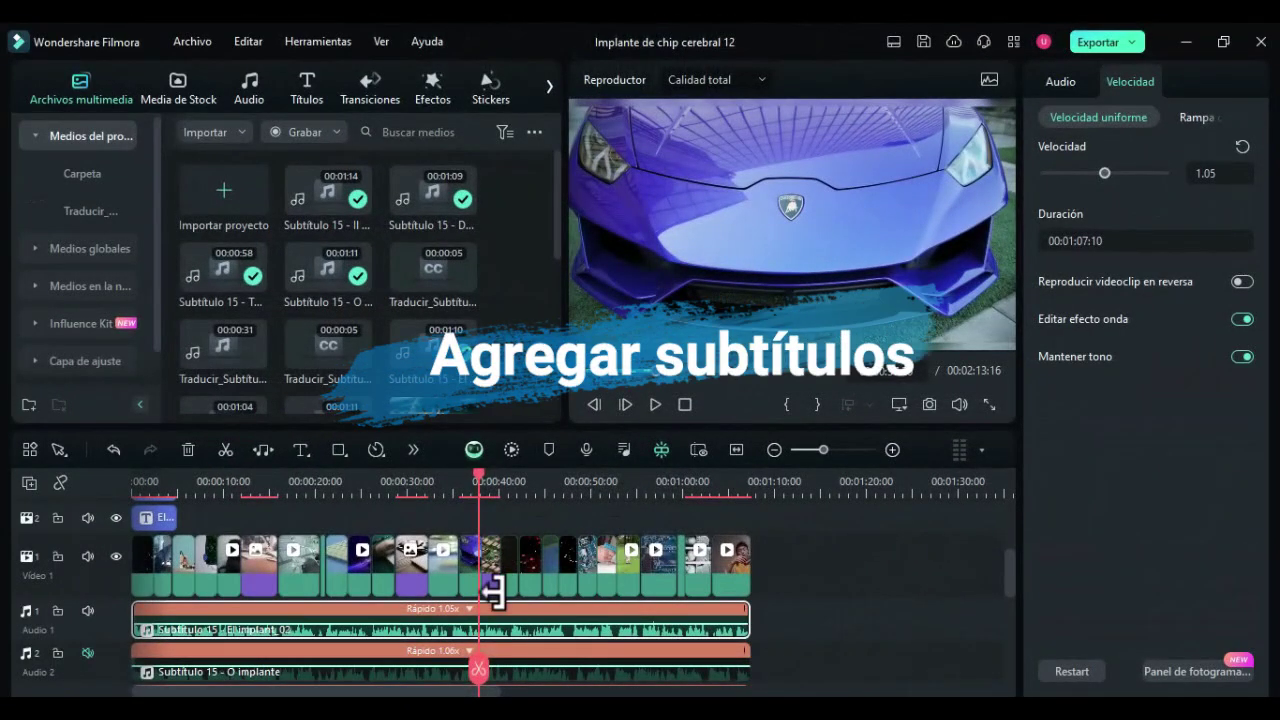
Transcribe the selected Spanish narration clip with Voz a Texto in Español (Perú) as an SRT file, and close the service list.
{"action": "right_click", "coordinate": [545, 615]}
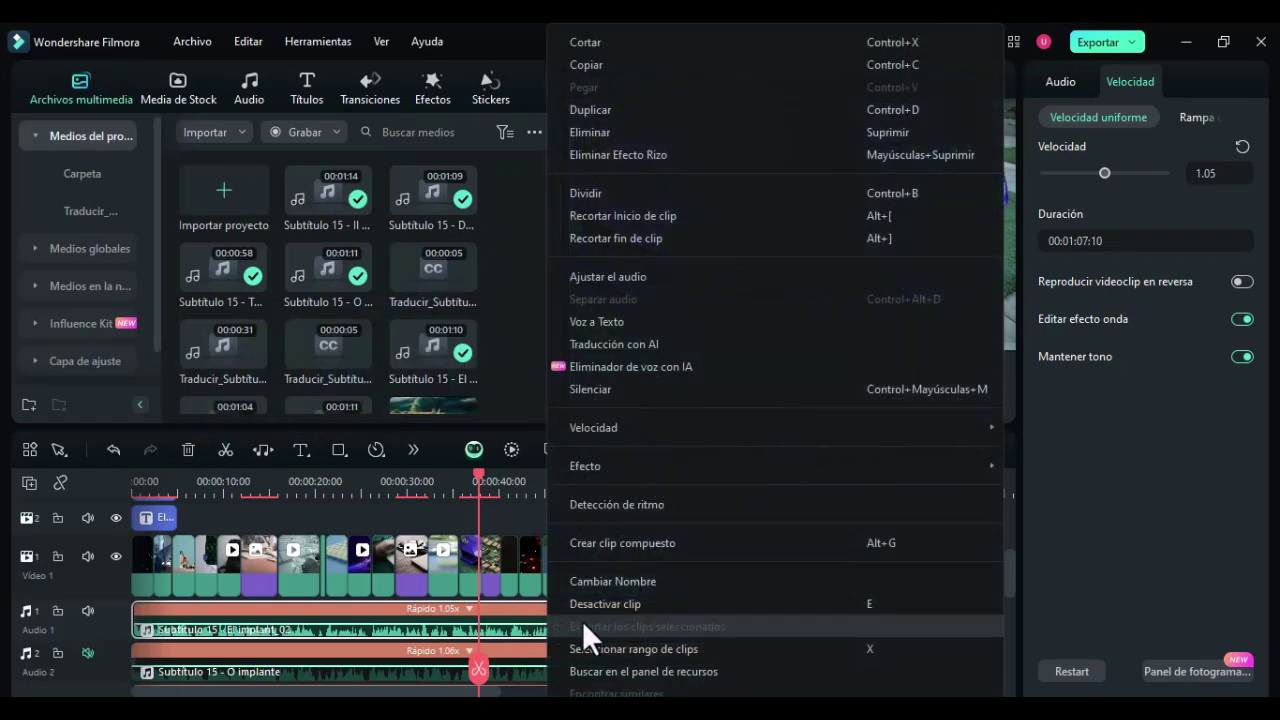
{"action": "left_click", "coordinate": [628, 321]}
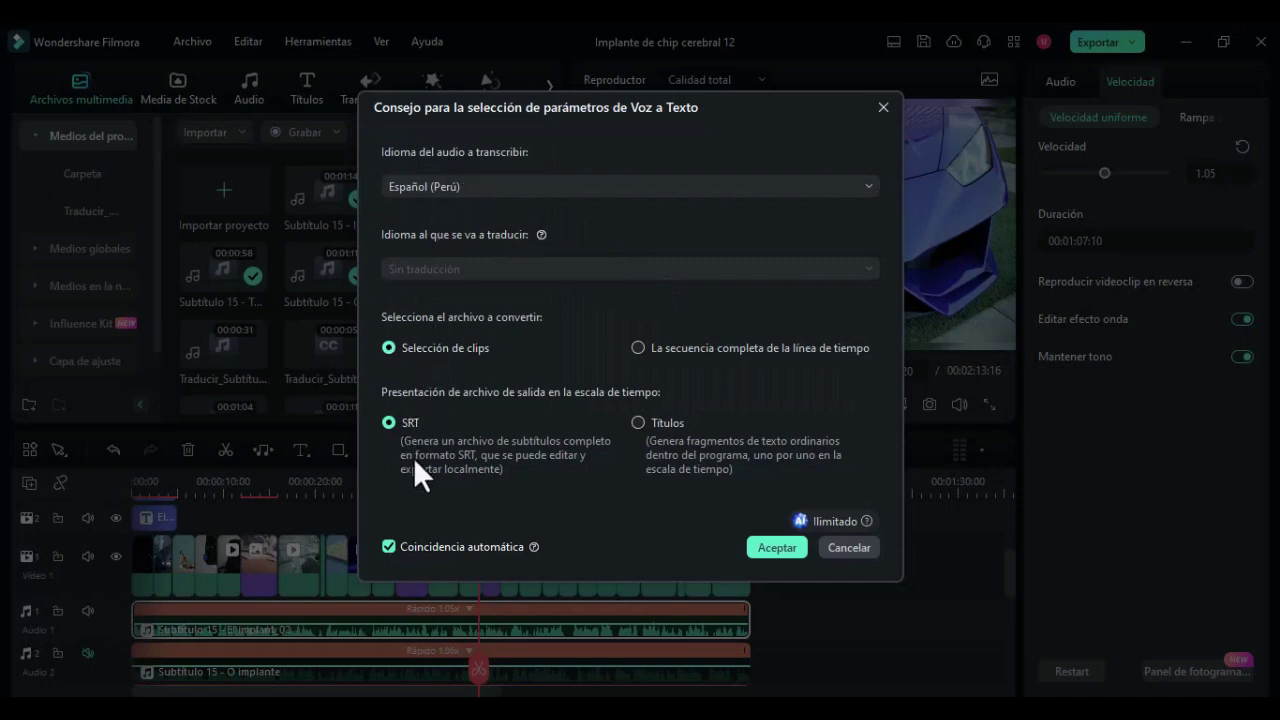
{"action": "left_click", "coordinate": [776, 549]}
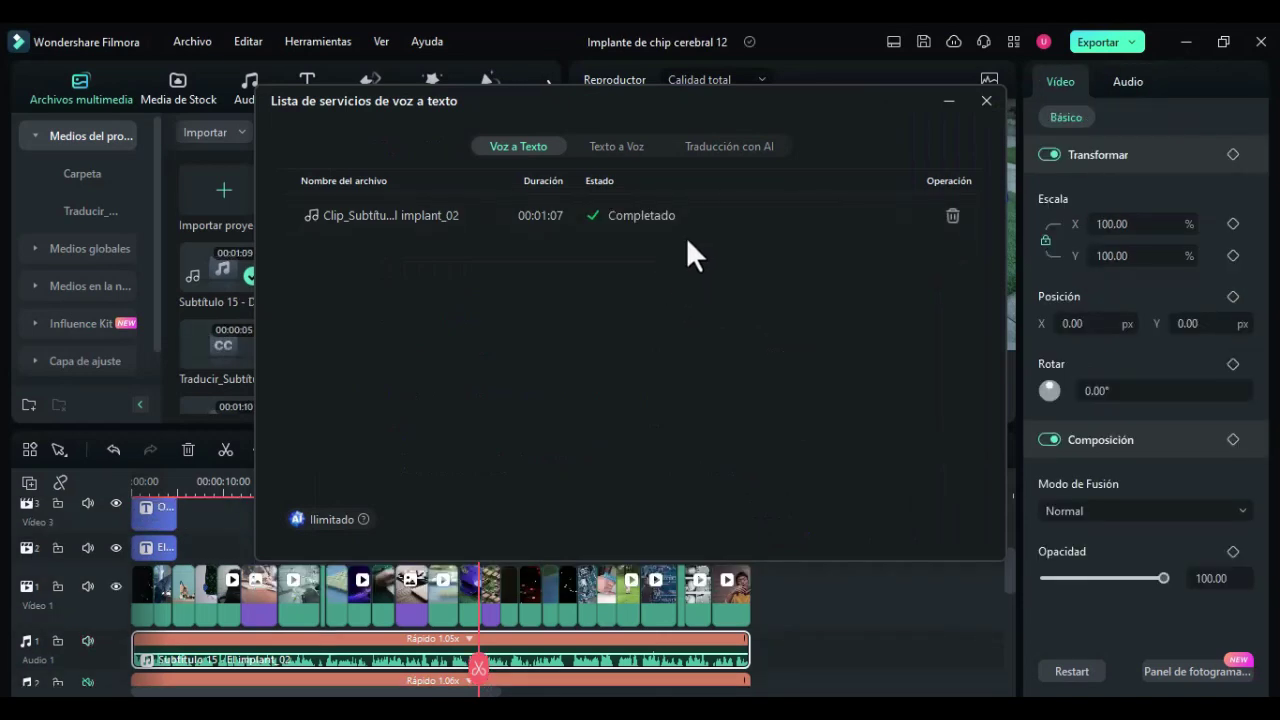
{"action": "left_click", "coordinate": [986, 101]}
Open the generated subtitle file for editing, look through its lines and apply the plain yellow Básico text style.
{"action": "scroll", "coordinate": [414, 545], "scroll_direction": "up", "scroll_amount": 3}
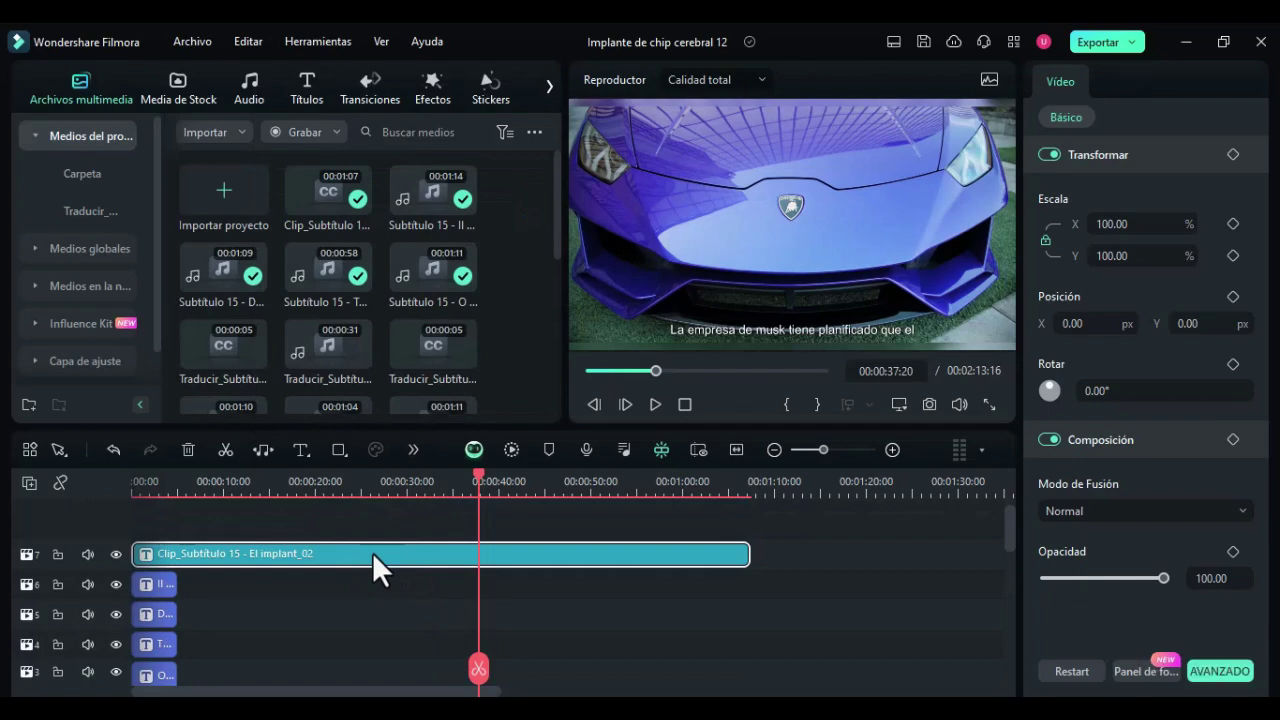
{"action": "double_click", "coordinate": [372, 552]}
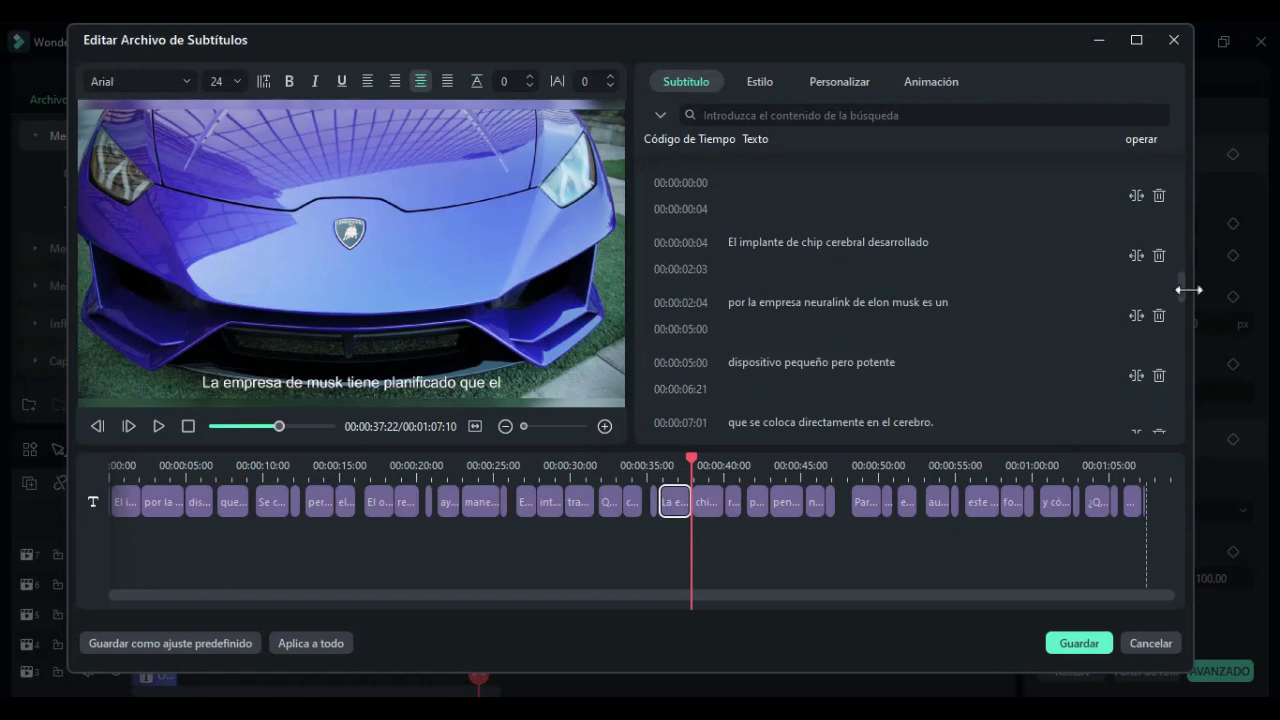
{"action": "left_click_drag", "start_coordinate": [1179, 281], "coordinate": [1182, 167]}
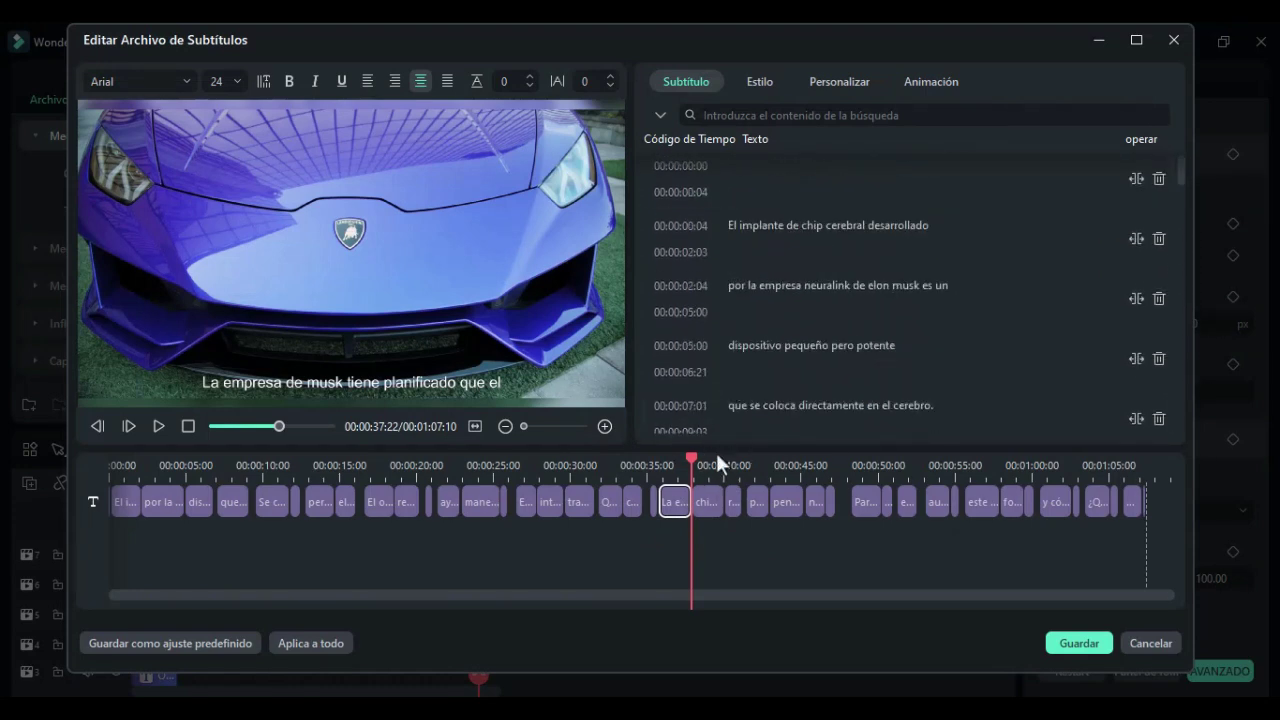
{"action": "left_click", "coordinate": [760, 81]}
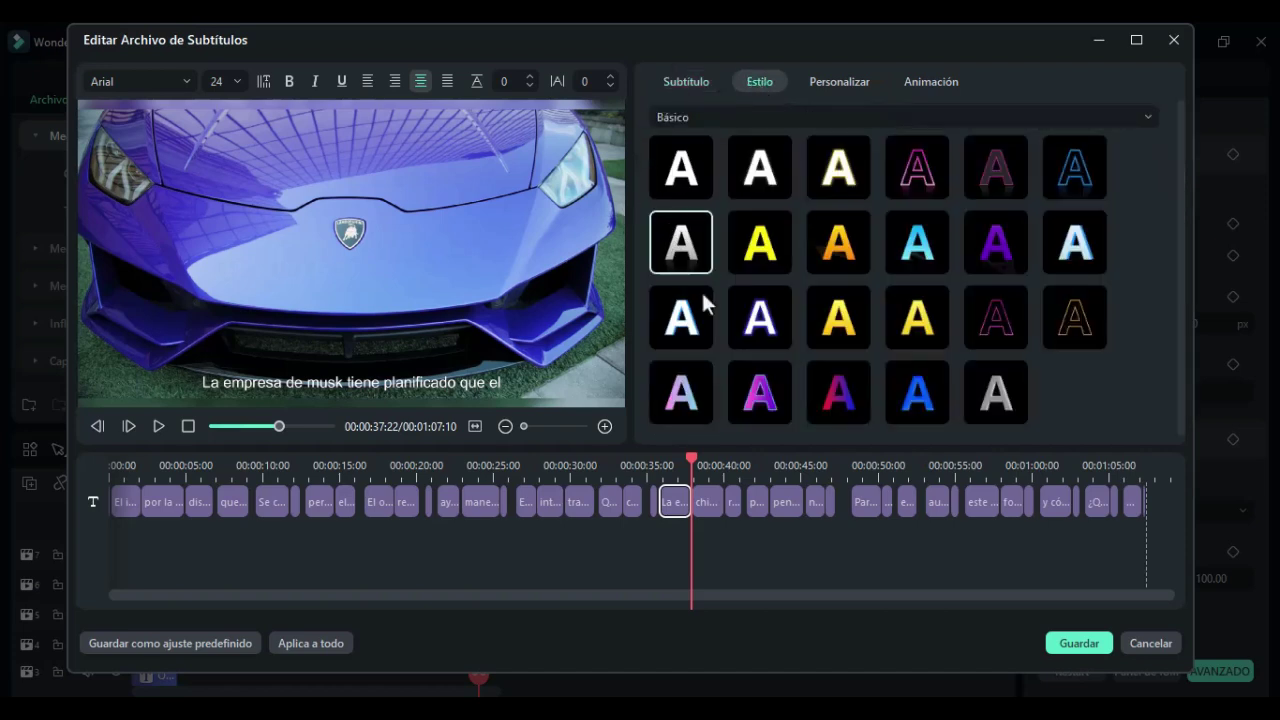
{"action": "left_click", "coordinate": [762, 244]}
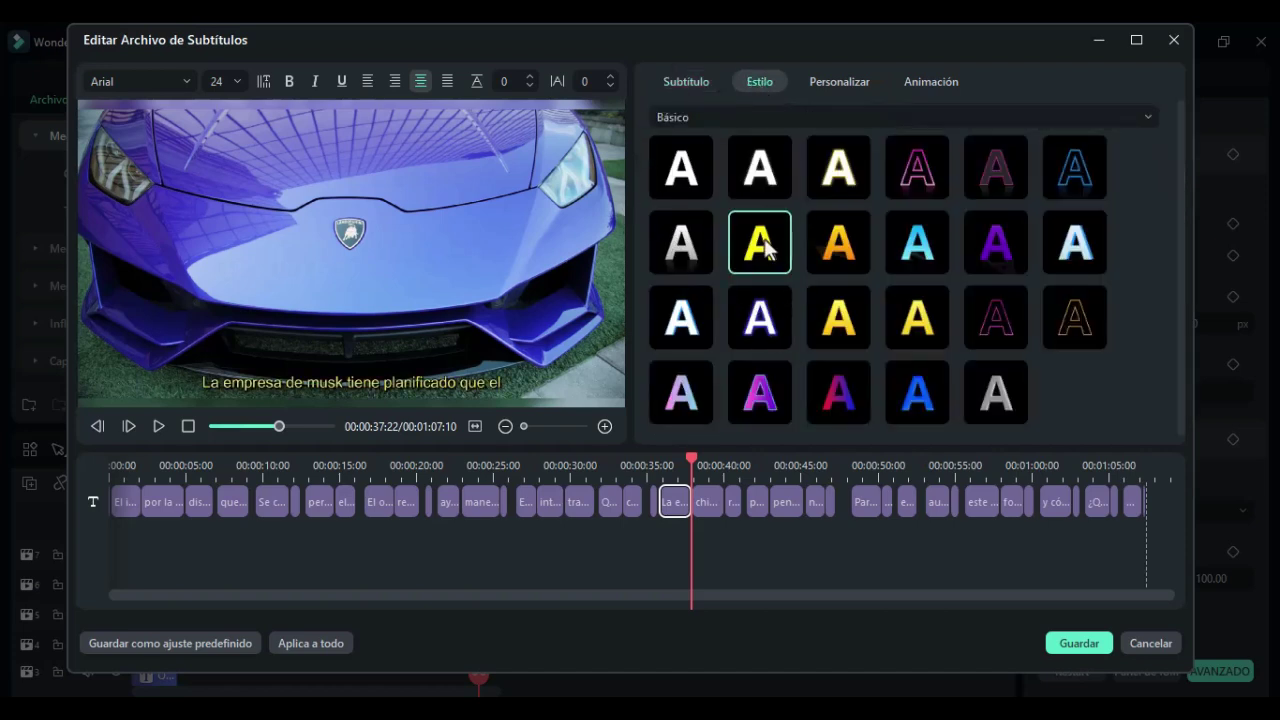
{"action": "left_click_drag", "start_coordinate": [688, 459], "coordinate": [678, 458]}
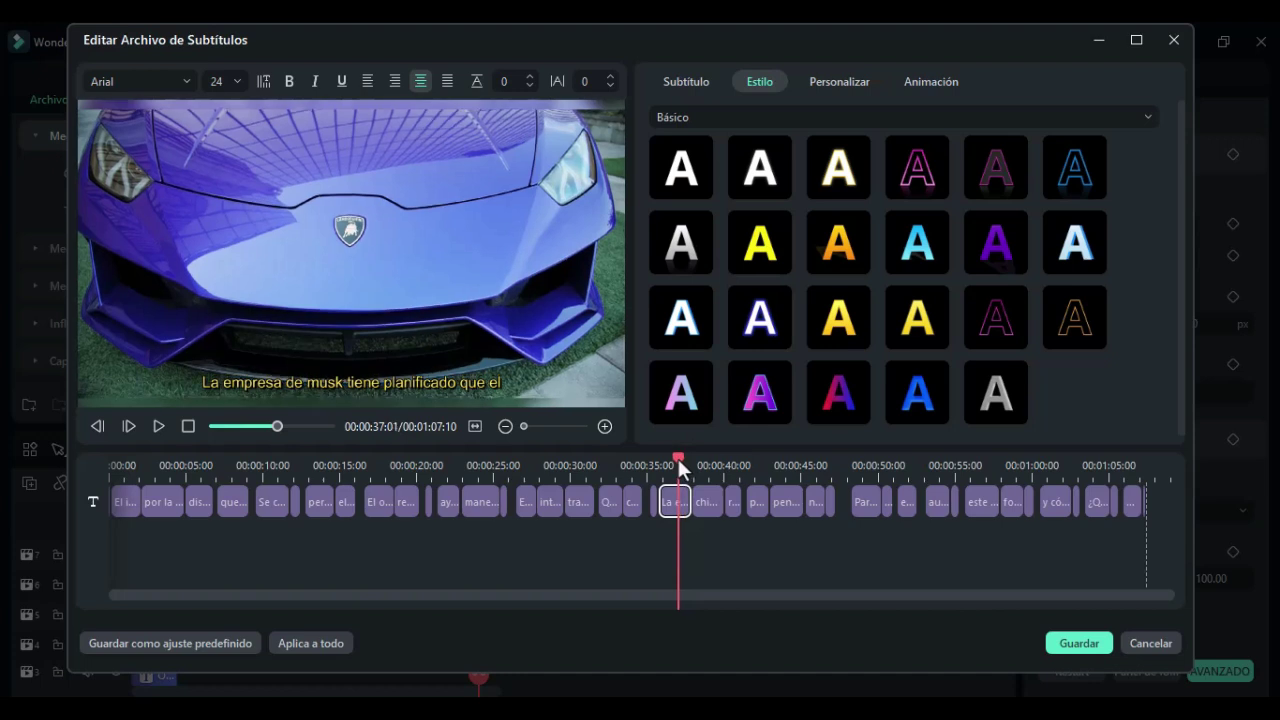
Set the subtitle font size to 48, apply the formatting to all lines and save, checking the result near 00:00:19:04.
{"action": "left_click", "coordinate": [238, 83]}
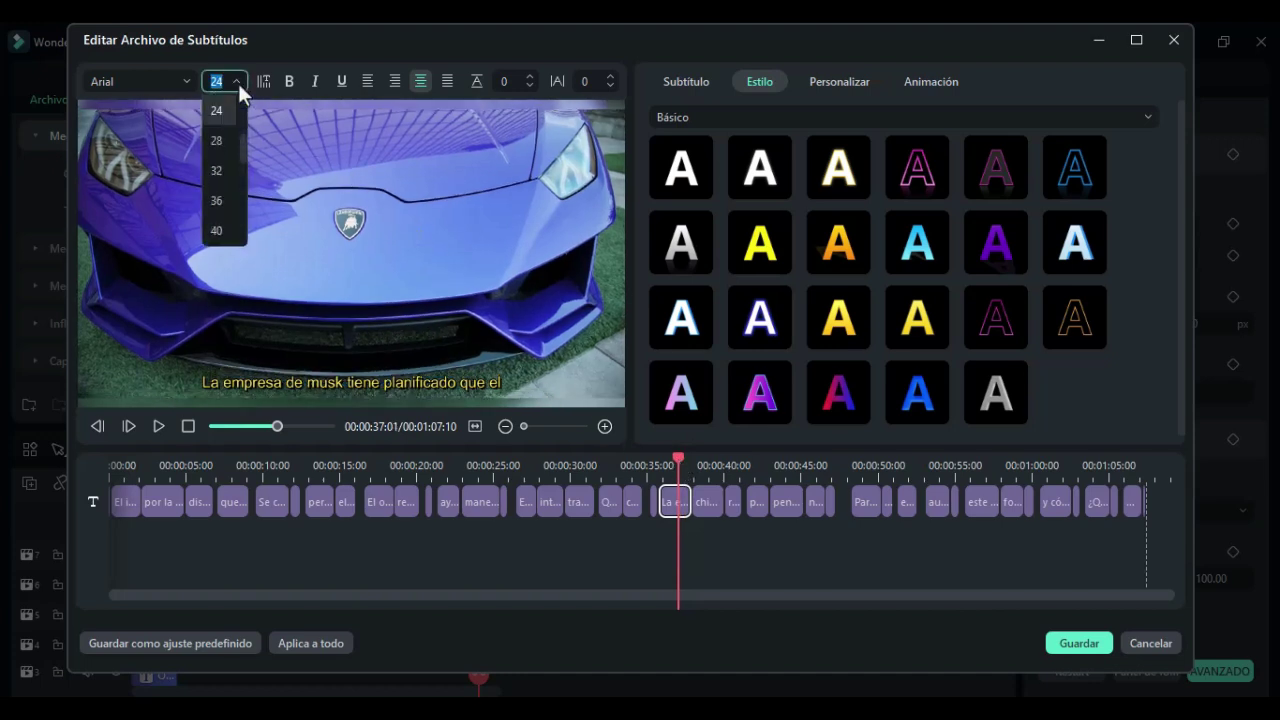
{"action": "left_click", "coordinate": [233, 178]}
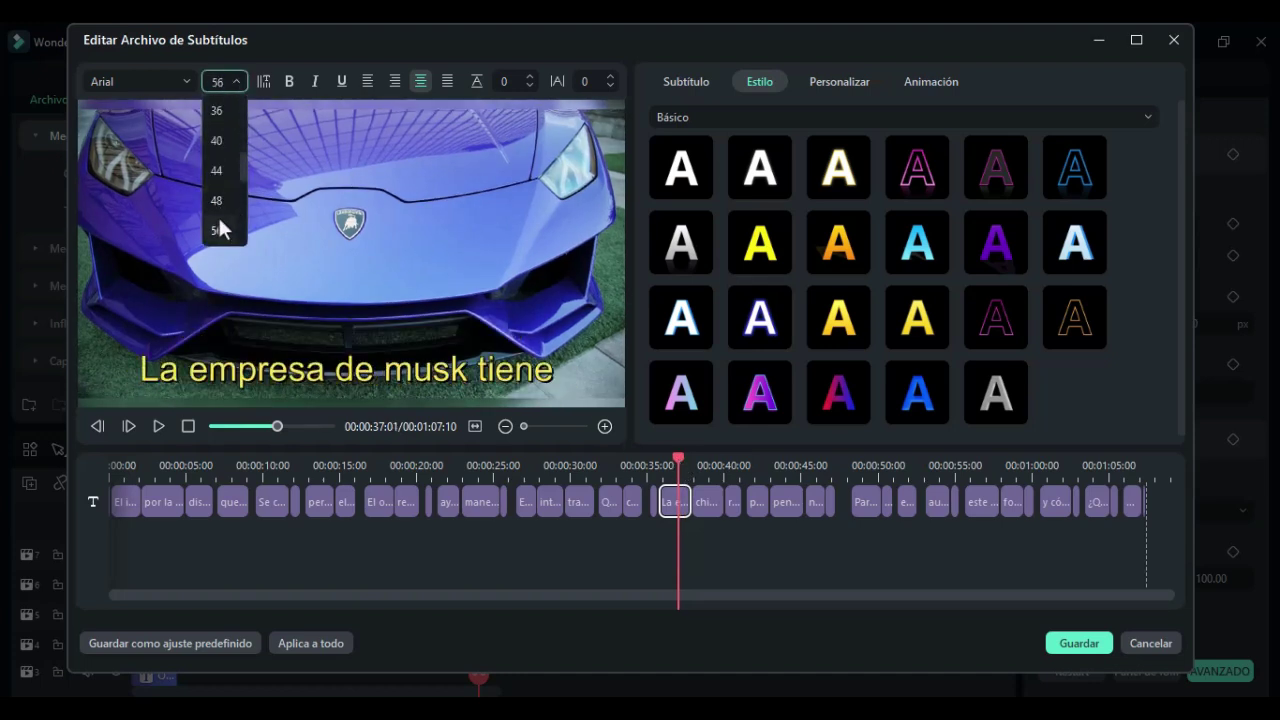
{"action": "left_click", "coordinate": [217, 201]}
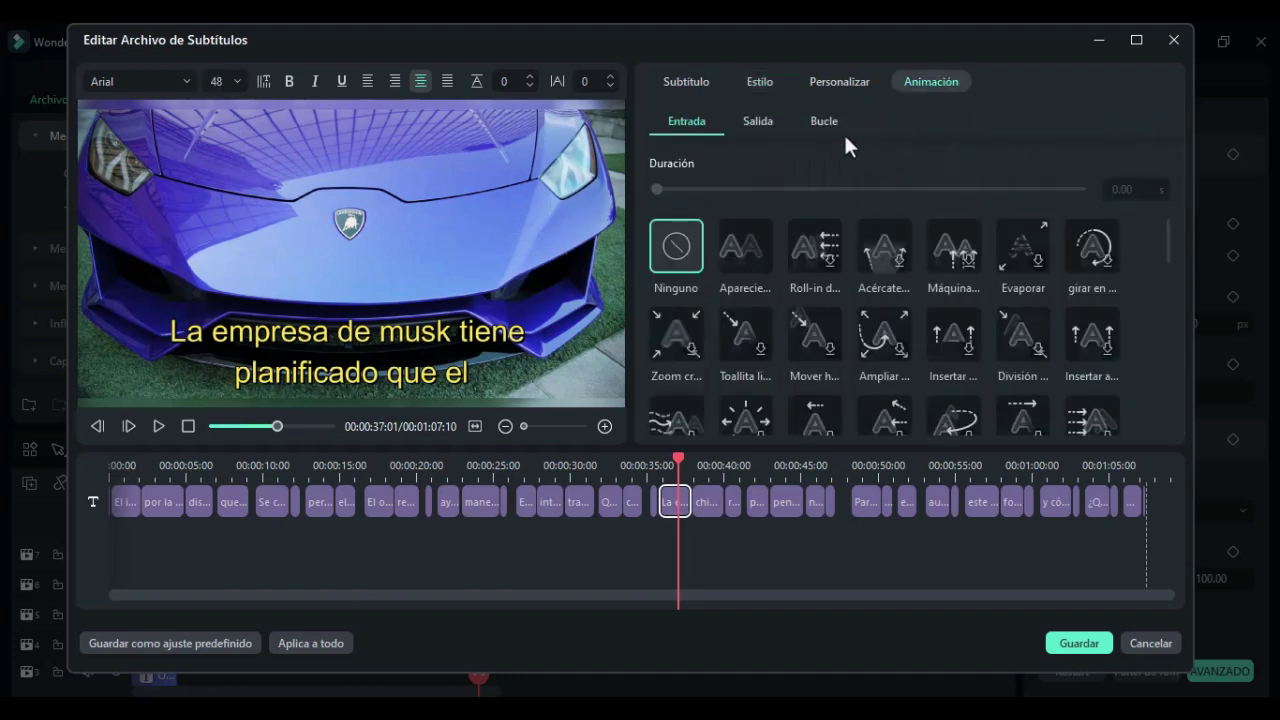
{"action": "left_click", "coordinate": [323, 645]}
{"action": "left_click", "coordinate": [1078, 643]}
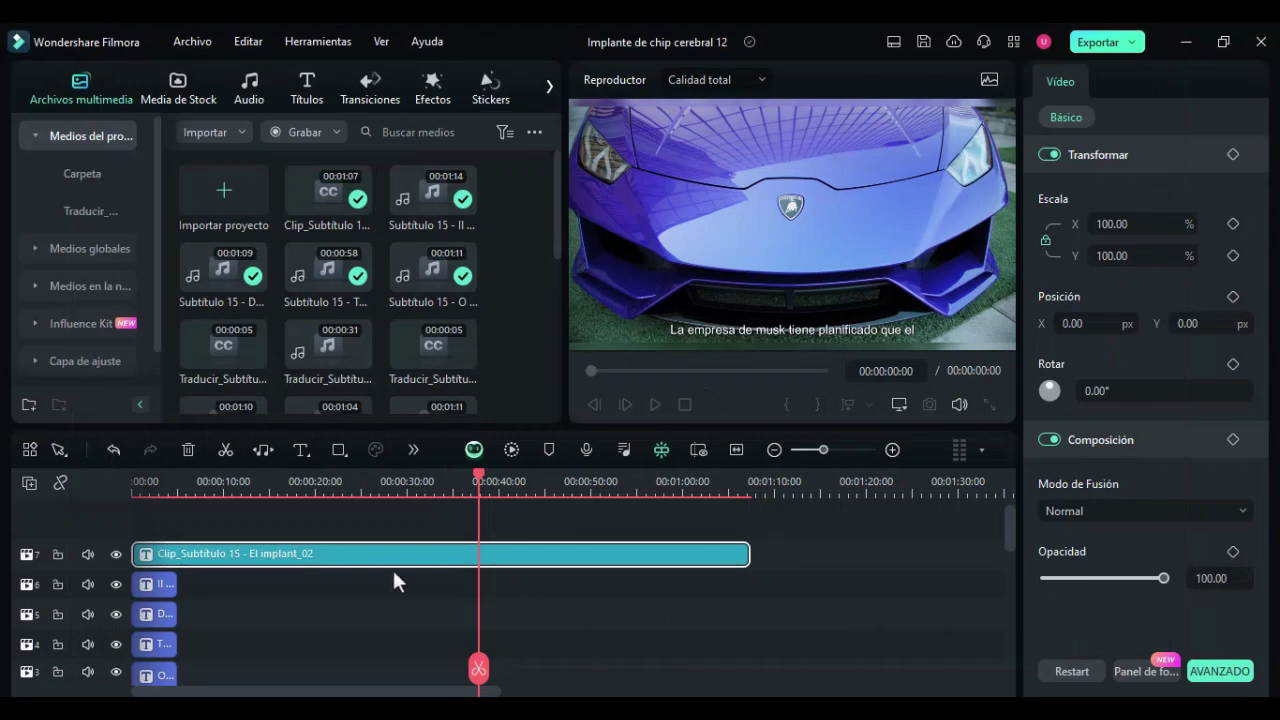
{"action": "left_click_drag", "start_coordinate": [484, 487], "coordinate": [307, 496]}
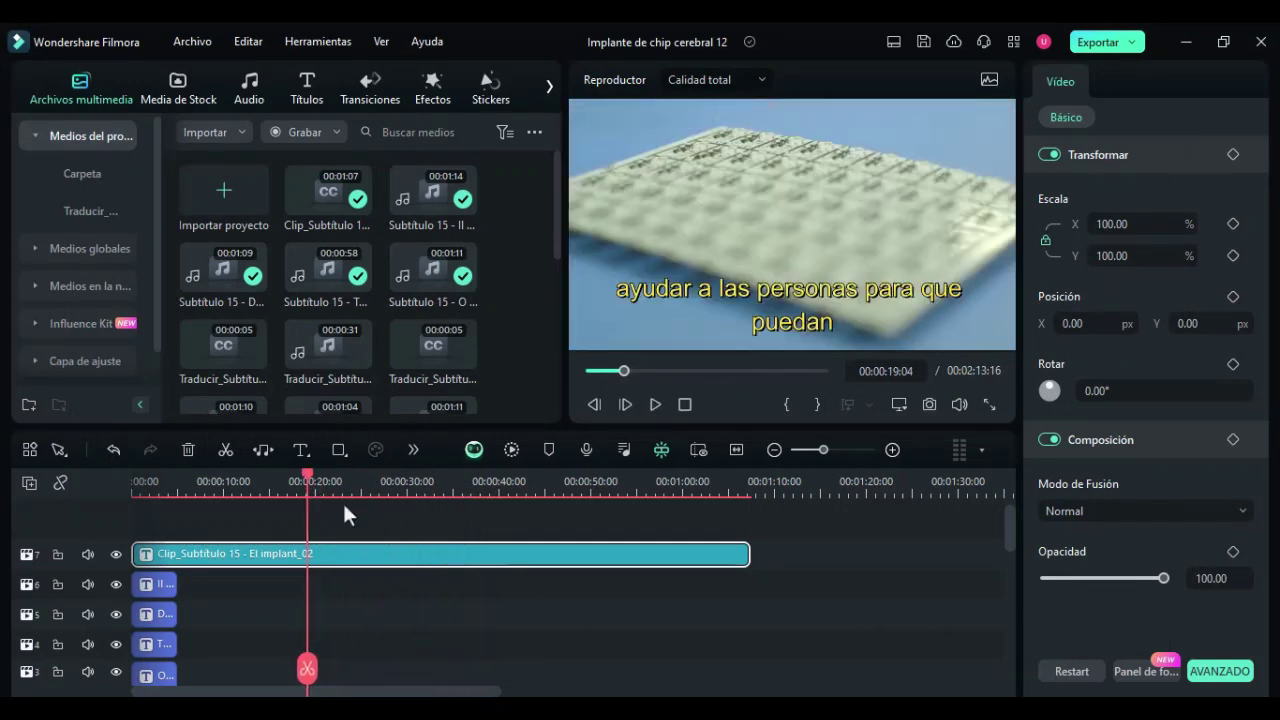
Hide the script title tracks Video 2 through Video 6, keeping the subtitle and main video tracks shown.
{"action": "scroll", "coordinate": [421, 573], "scroll_direction": "down", "scroll_amount": 5}
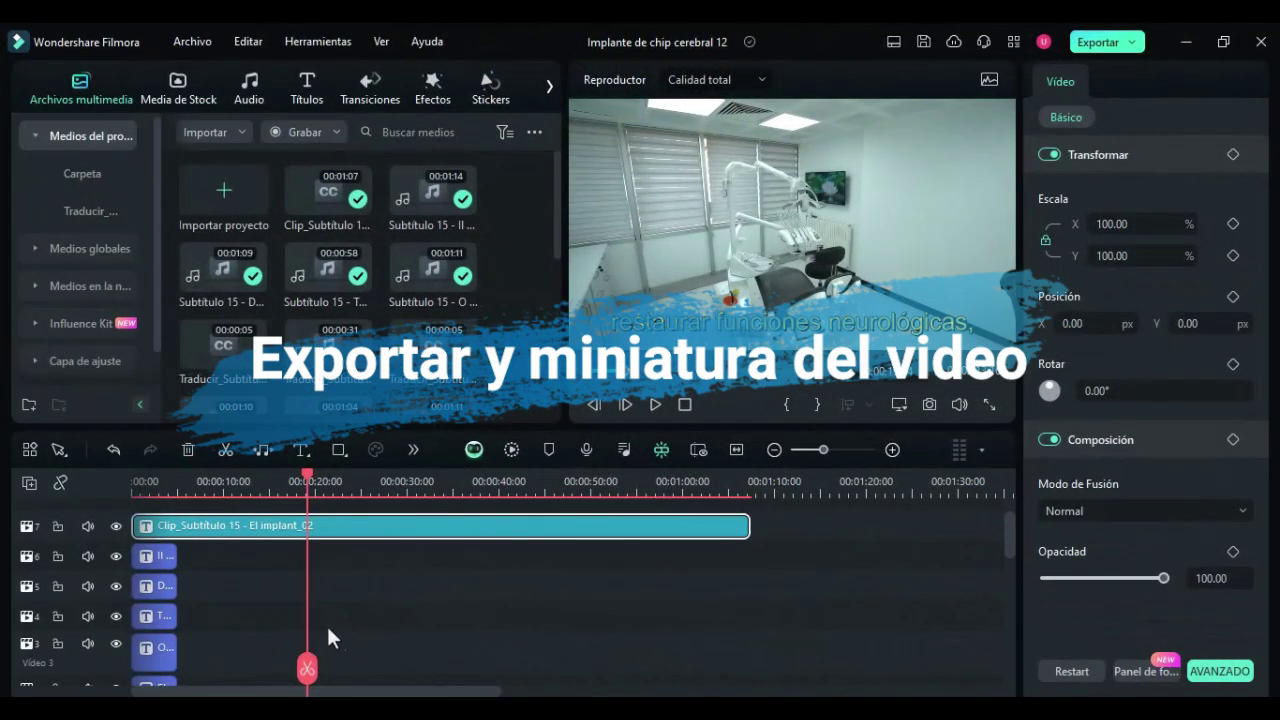
{"action": "left_click", "coordinate": [116, 557]}
{"action": "left_click", "coordinate": [116, 587]}
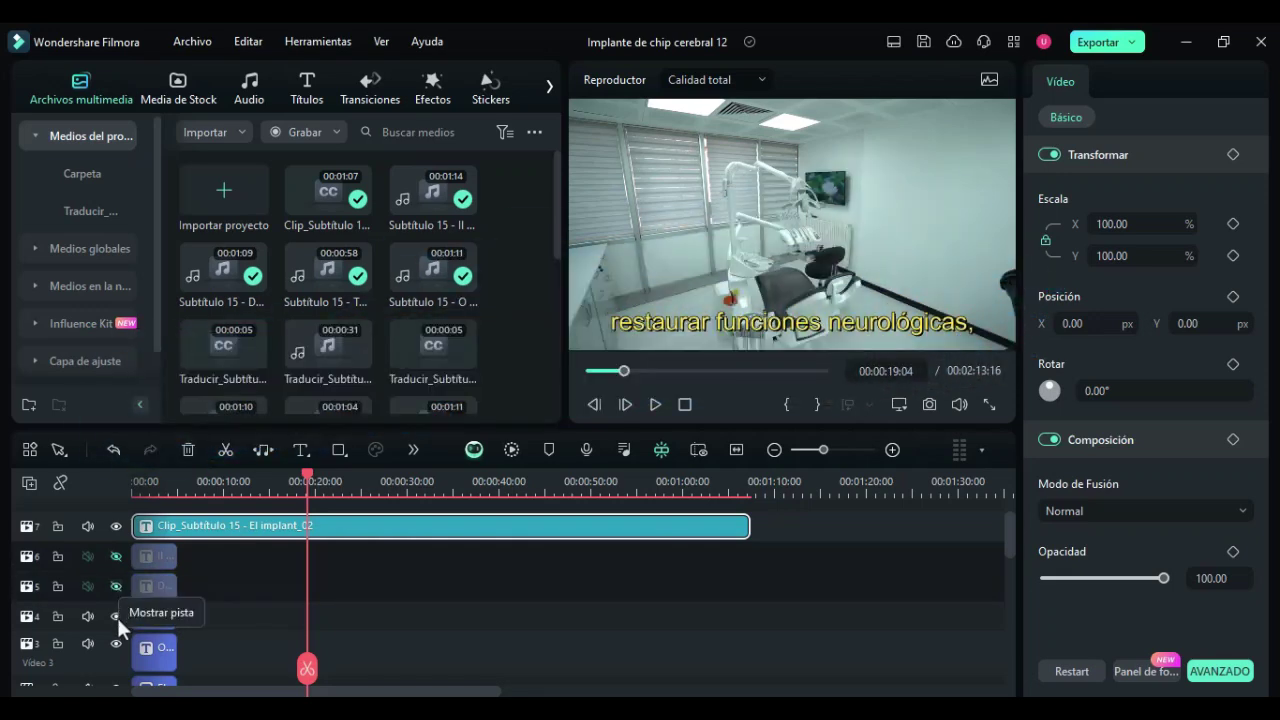
{"action": "left_click", "coordinate": [116, 616]}
{"action": "left_click", "coordinate": [116, 644]}
{"action": "scroll", "coordinate": [545, 595], "scroll_direction": "down", "scroll_amount": 2}
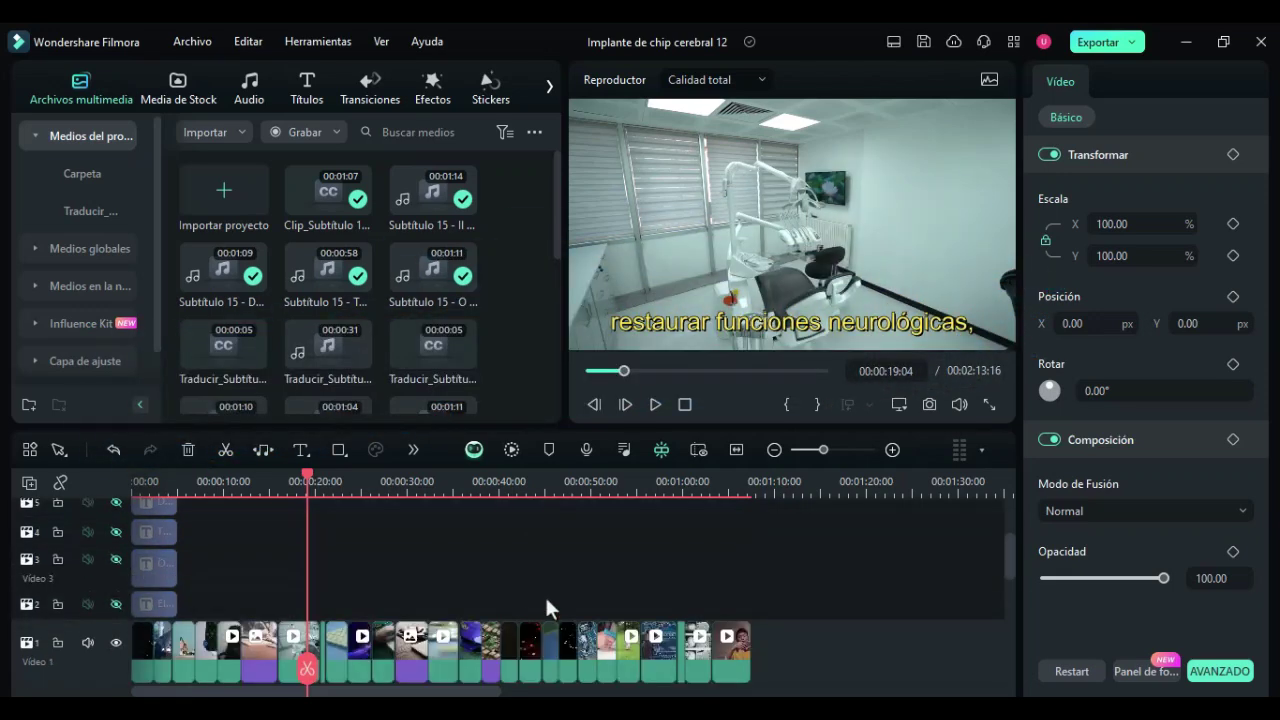
Open the project's export settings and choose the suggested frame of the masked doctor holding brain scans for the thumbnail.
{"action": "left_click", "coordinate": [1099, 42]}
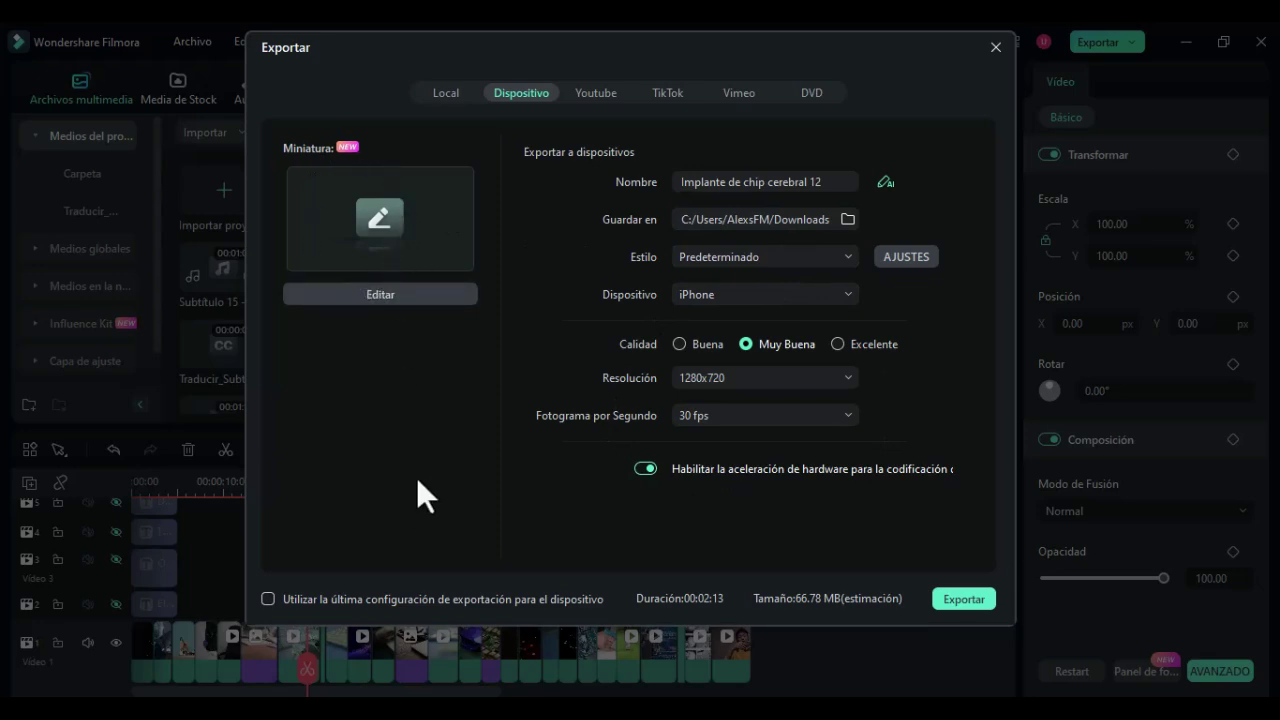
{"action": "left_click", "coordinate": [386, 293]}
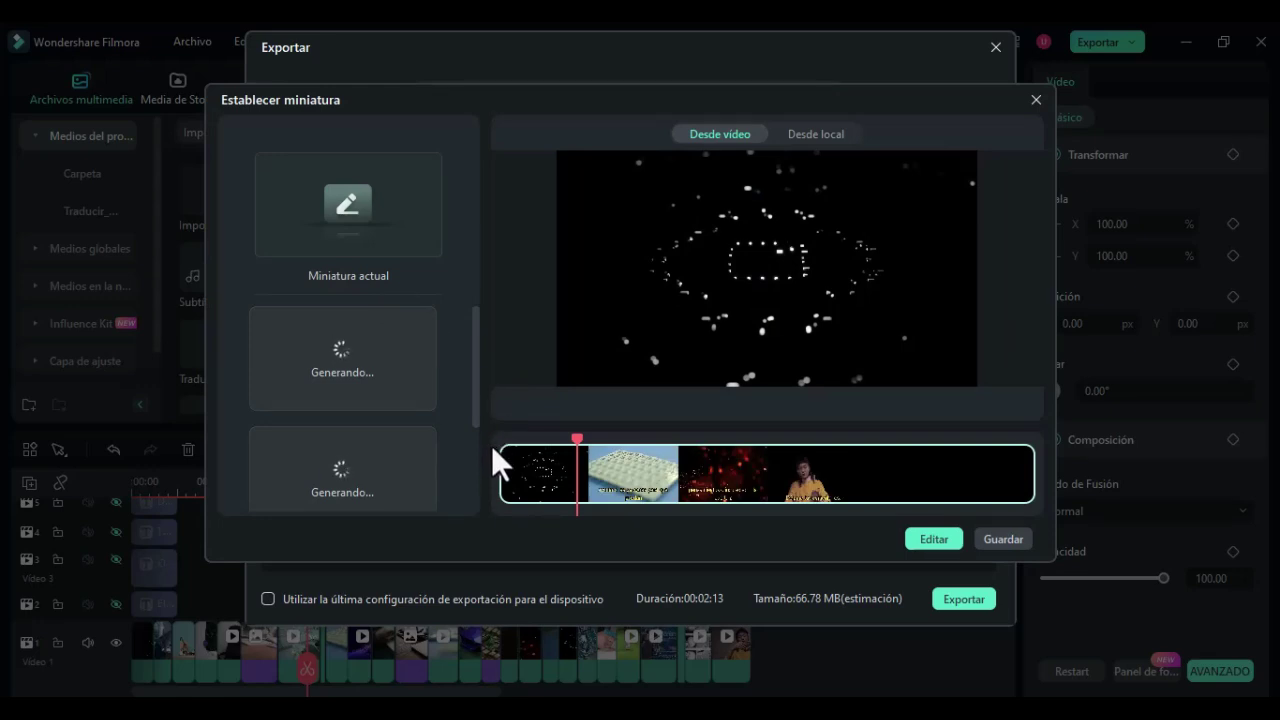
{"action": "scroll", "coordinate": [397, 370], "scroll_direction": "down", "scroll_amount": 1}
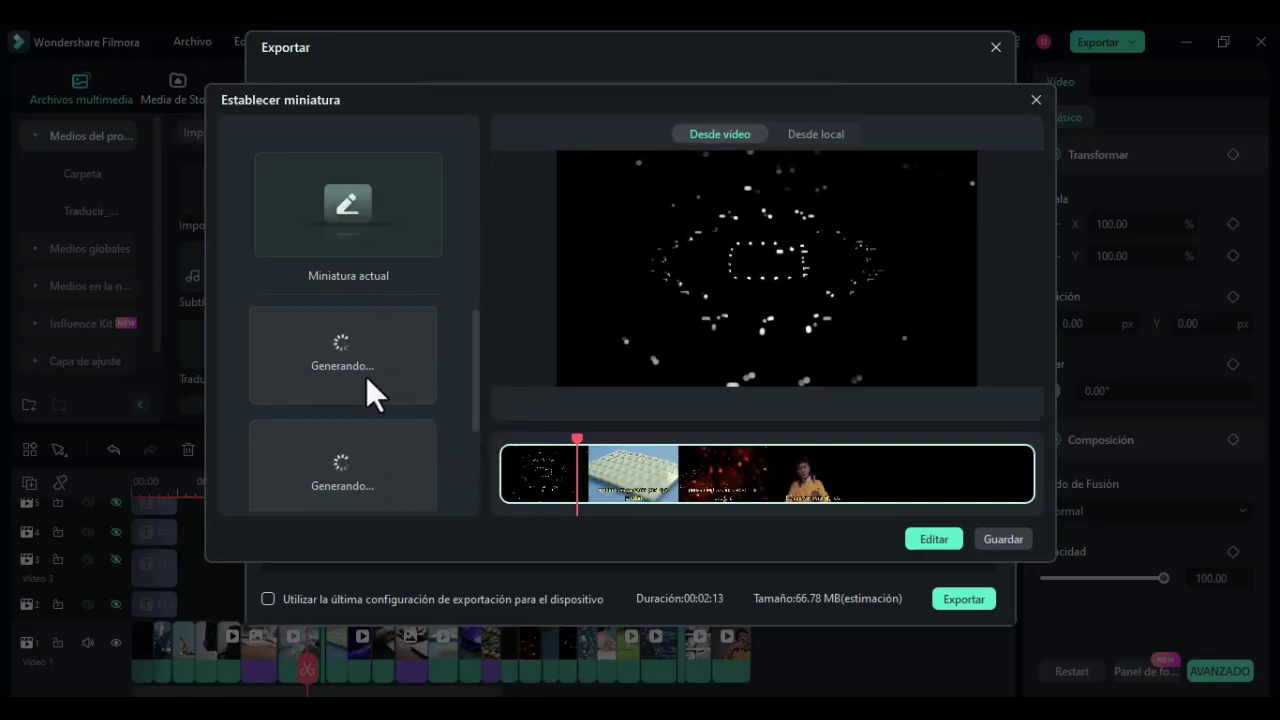
{"action": "scroll", "coordinate": [373, 381], "scroll_direction": "down", "scroll_amount": 1}
{"action": "mouse_move", "coordinate": [473, 358]}
{"action": "left_mouse_down"}
{"action": "mouse_move", "coordinate": [463, 456]}
{"action": "mouse_move", "coordinate": [463, 344]}
{"action": "left_mouse_up"}
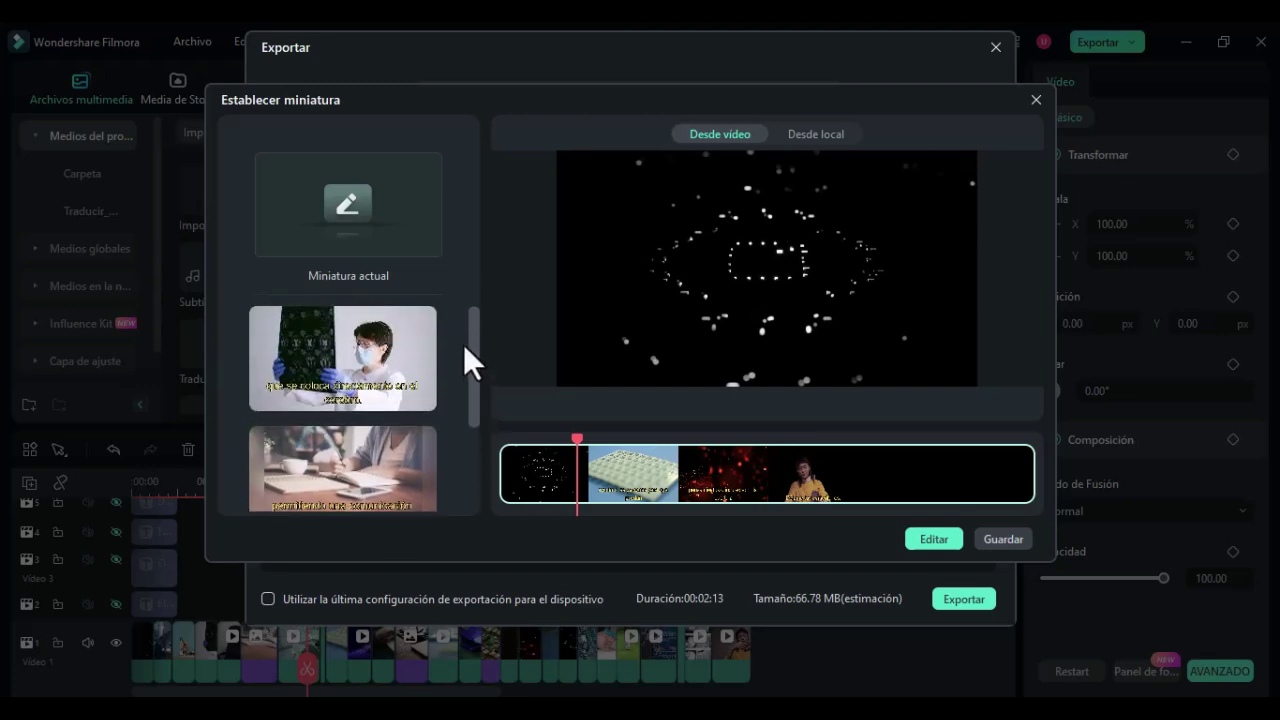
{"action": "left_click", "coordinate": [368, 348]}
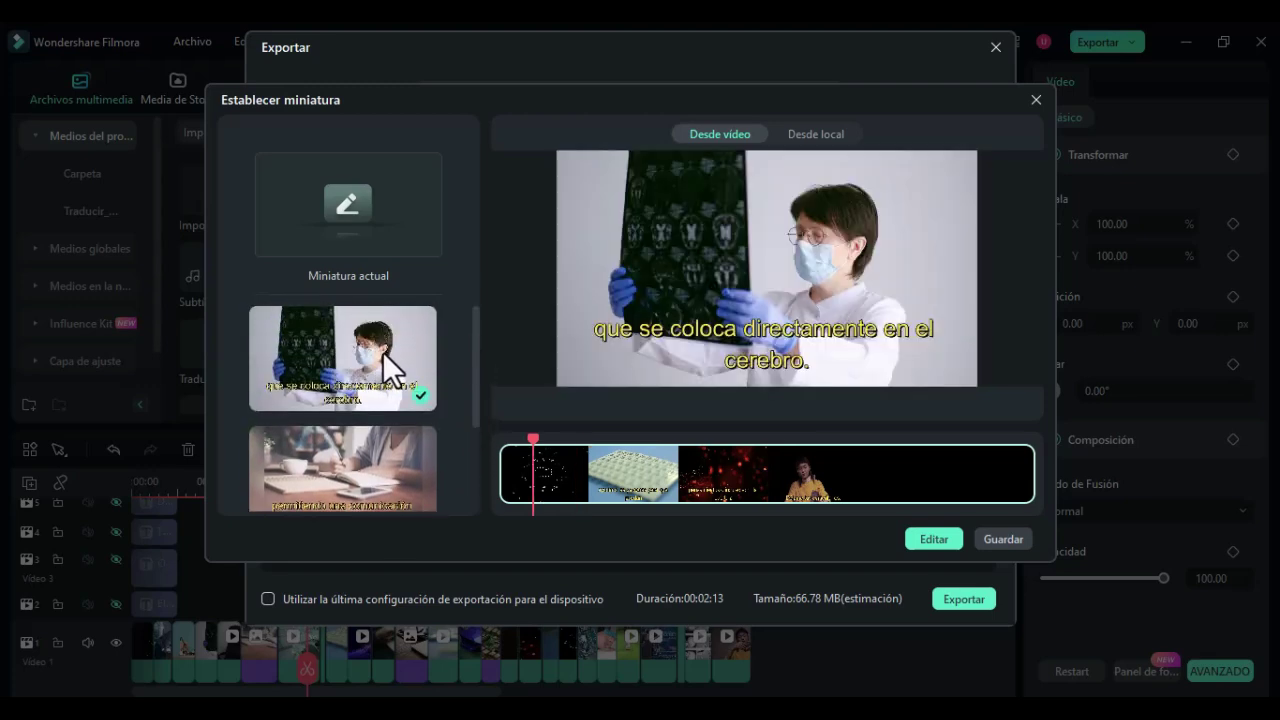
Edit the thumbnail with the How-To template "Cómo hacer el tutorial", set its text to "Primer Implante Chip cerebral", enlarge the doctor and save.
{"action": "left_click", "coordinate": [935, 540]}
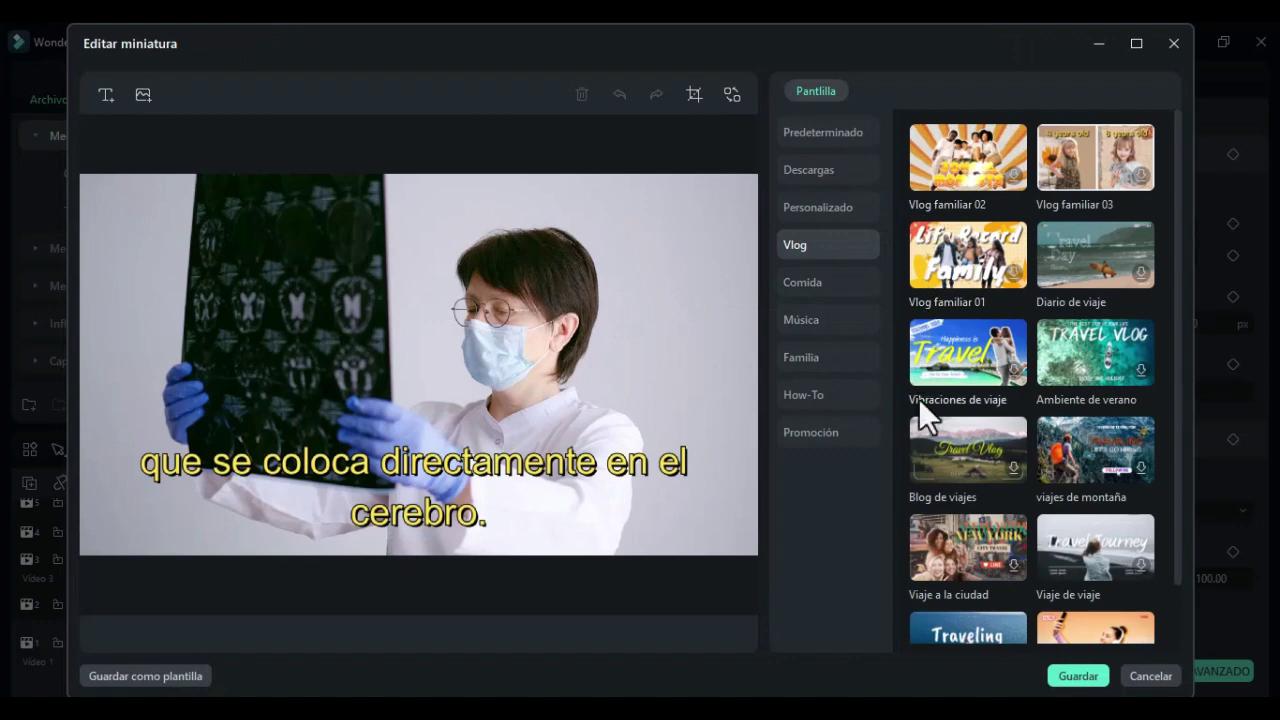
{"action": "left_click", "coordinate": [805, 394]}
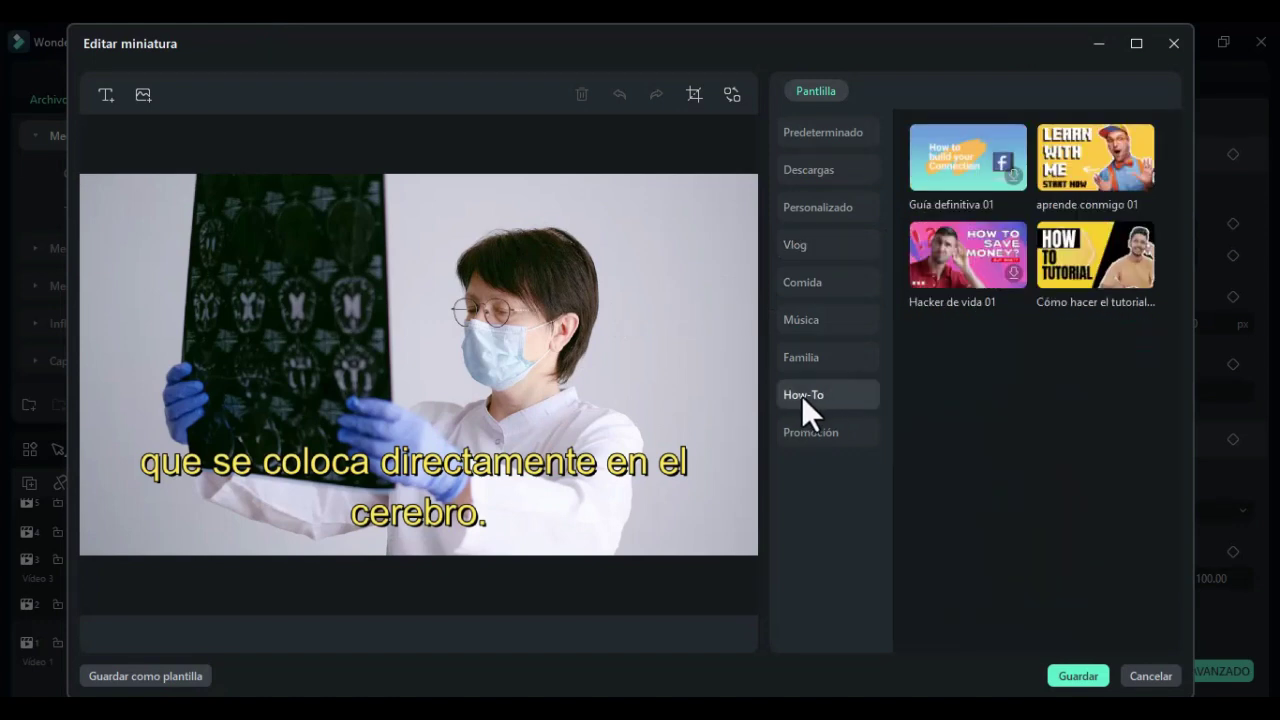
{"action": "left_click", "coordinate": [1098, 262]}
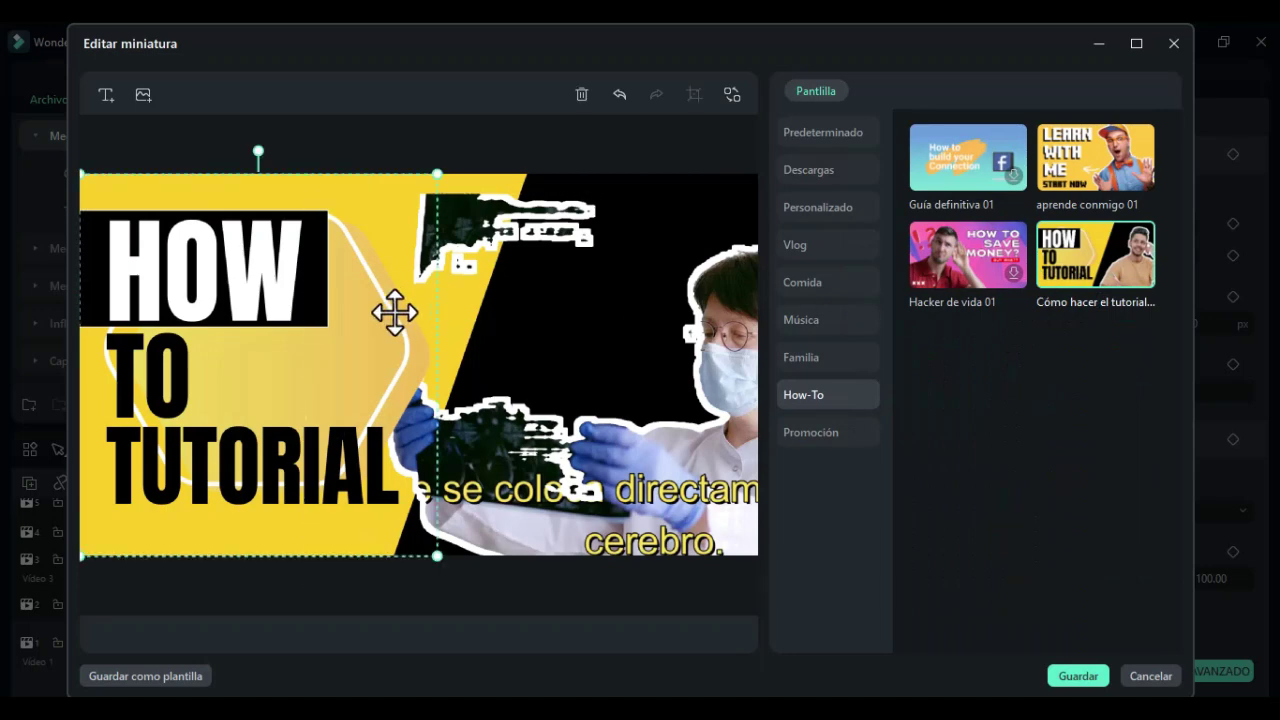
{"action": "left_click", "coordinate": [246, 292]}
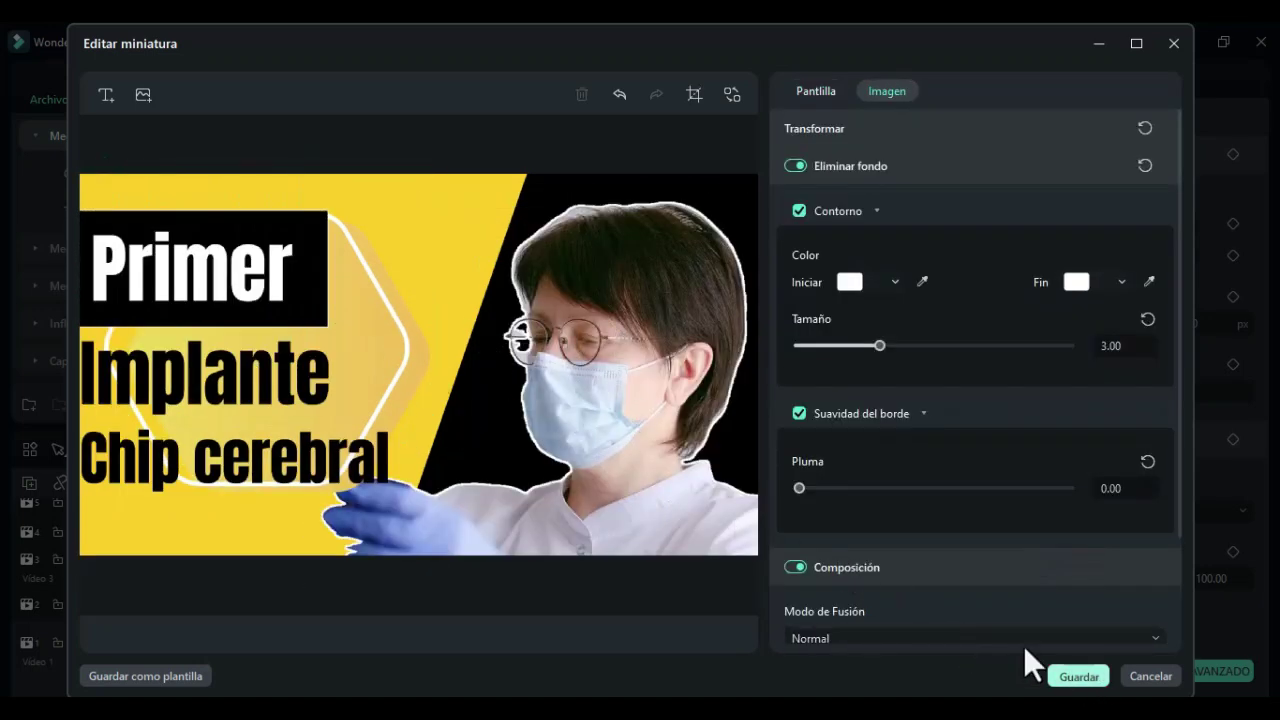
{"action": "left_click", "coordinate": [1050, 676]}
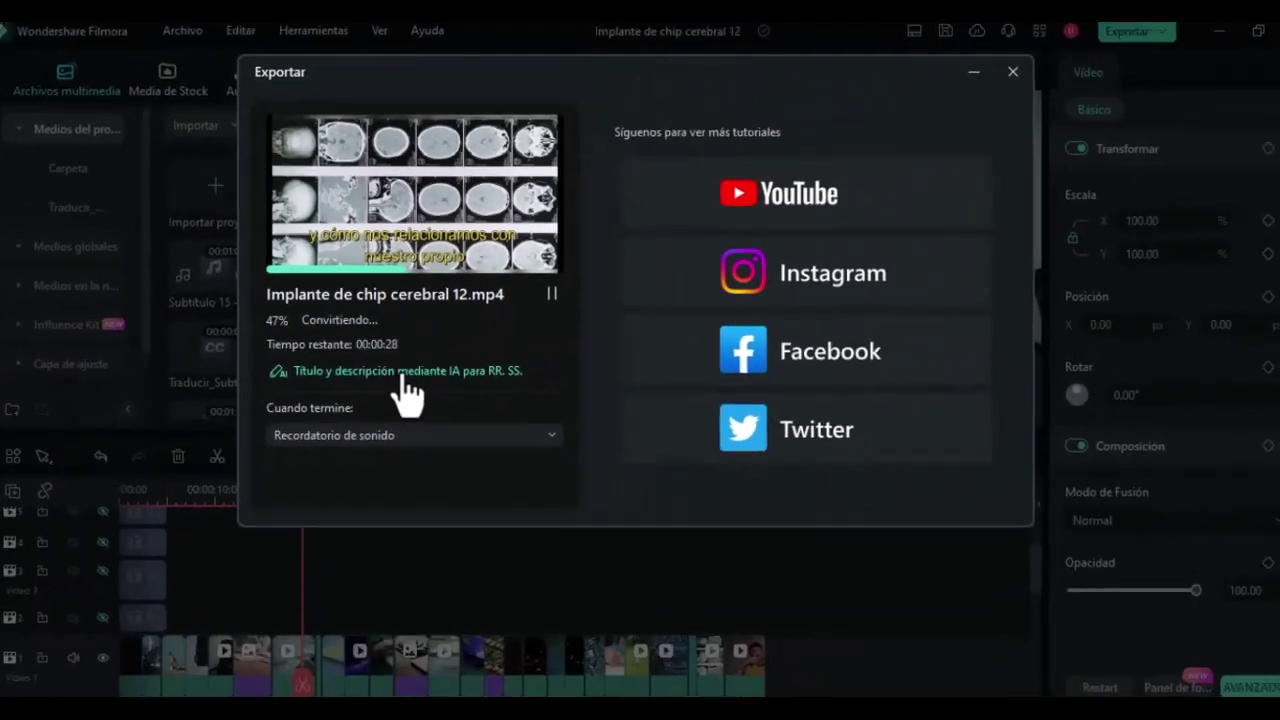
Generate Spanish YouTube video titles with the AI text writer about "el primer implante de un chip cerebral en ser humano".
{"action": "left_click", "coordinate": [430, 468]}
{"action": "left_click", "coordinate": [325, 270]}
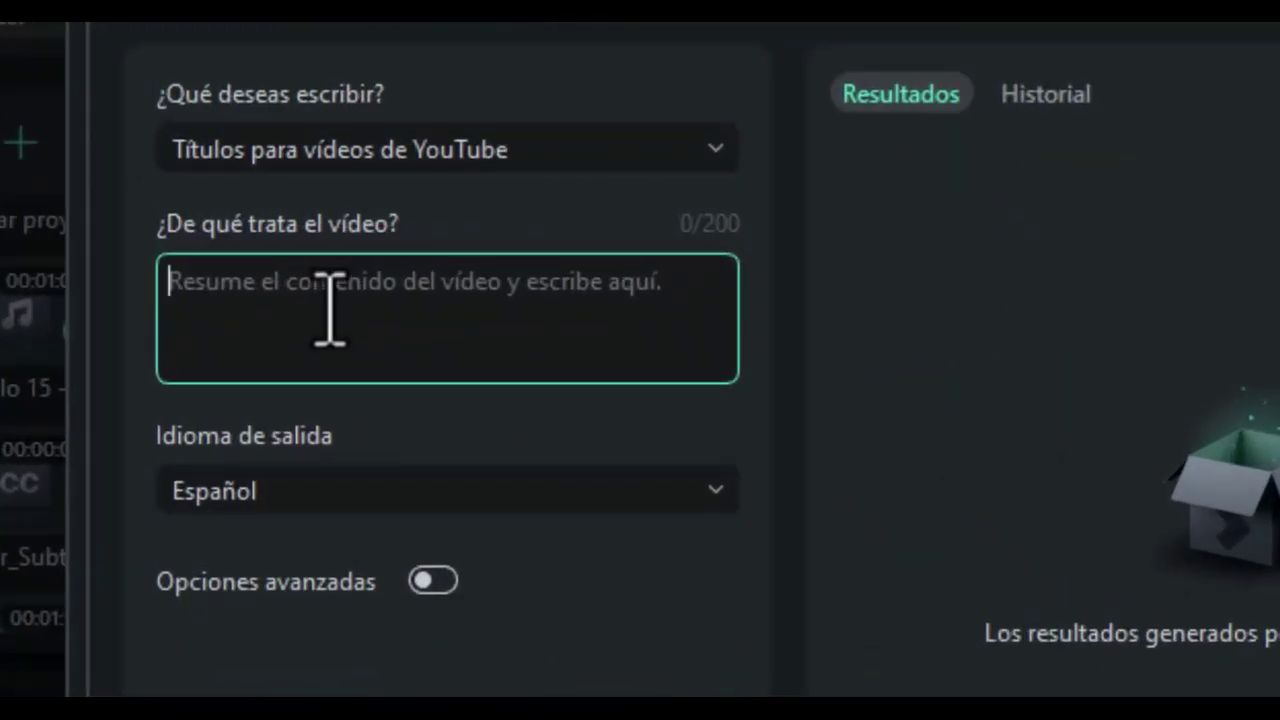
{"action": "type", "text": "el primer implante de un chip cerebral en ser humano"}
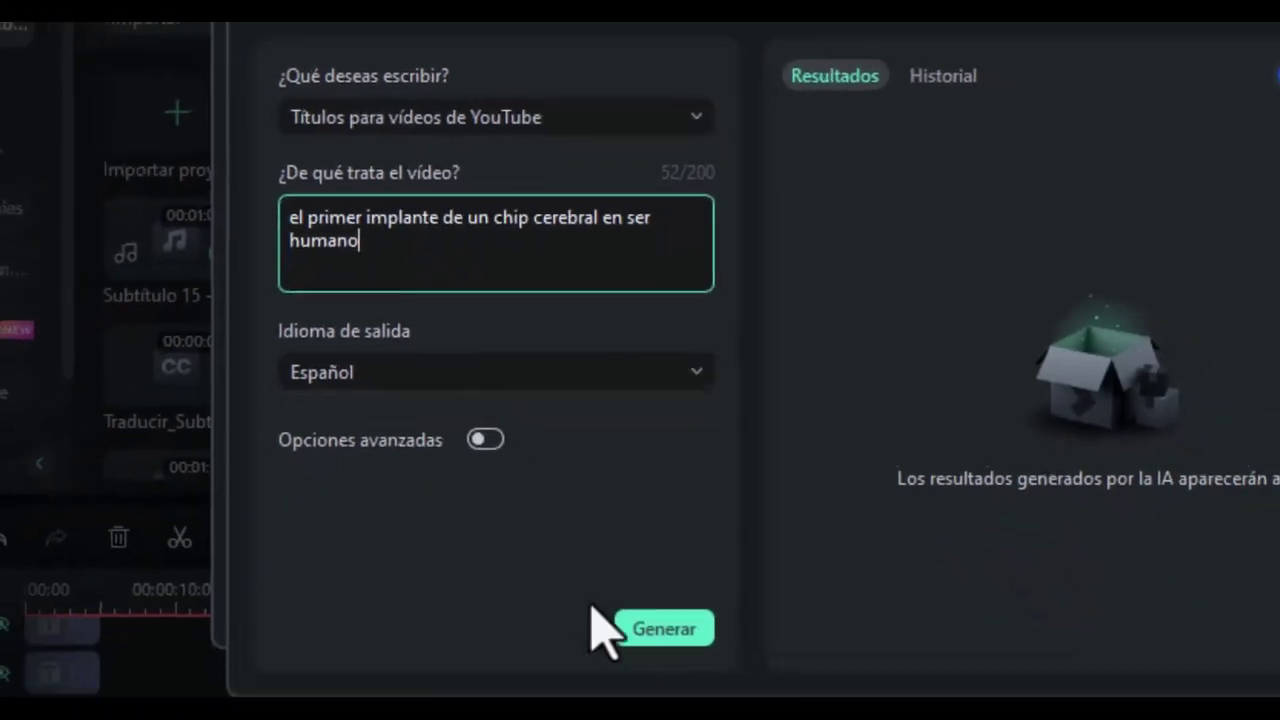
{"action": "left_click", "coordinate": [663, 618]}
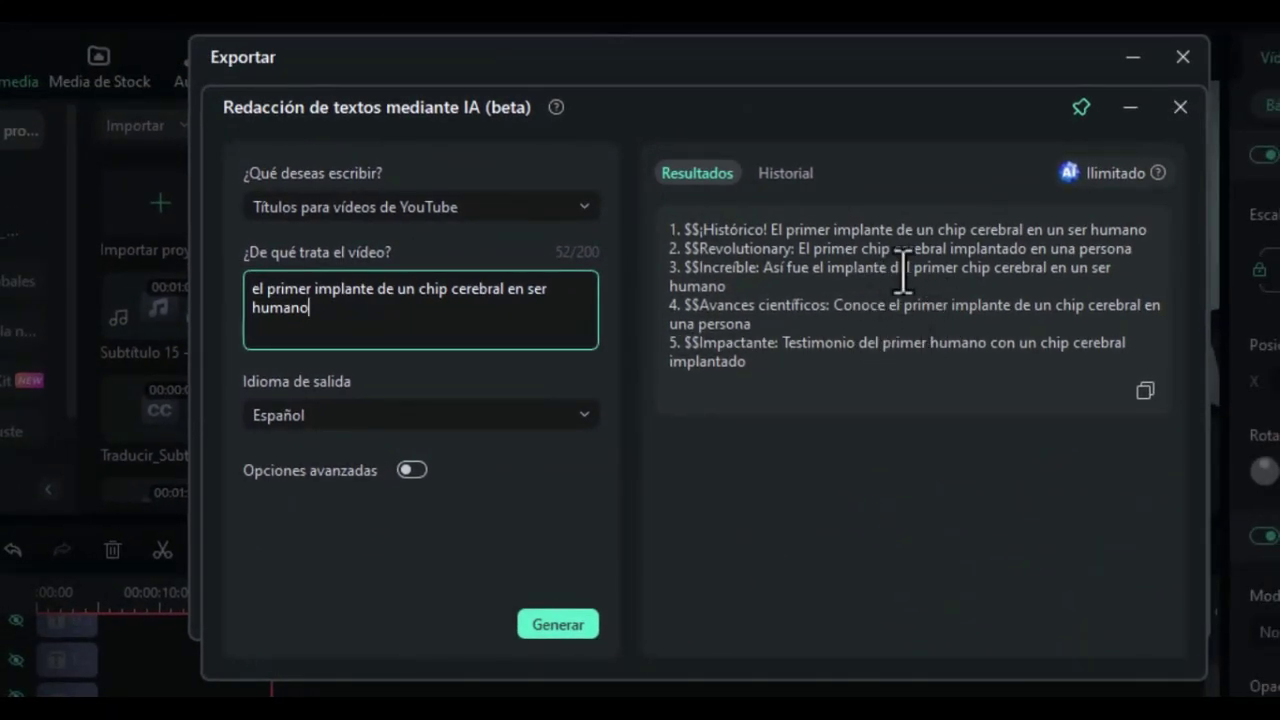
{"action": "left_click", "coordinate": [910, 322]}
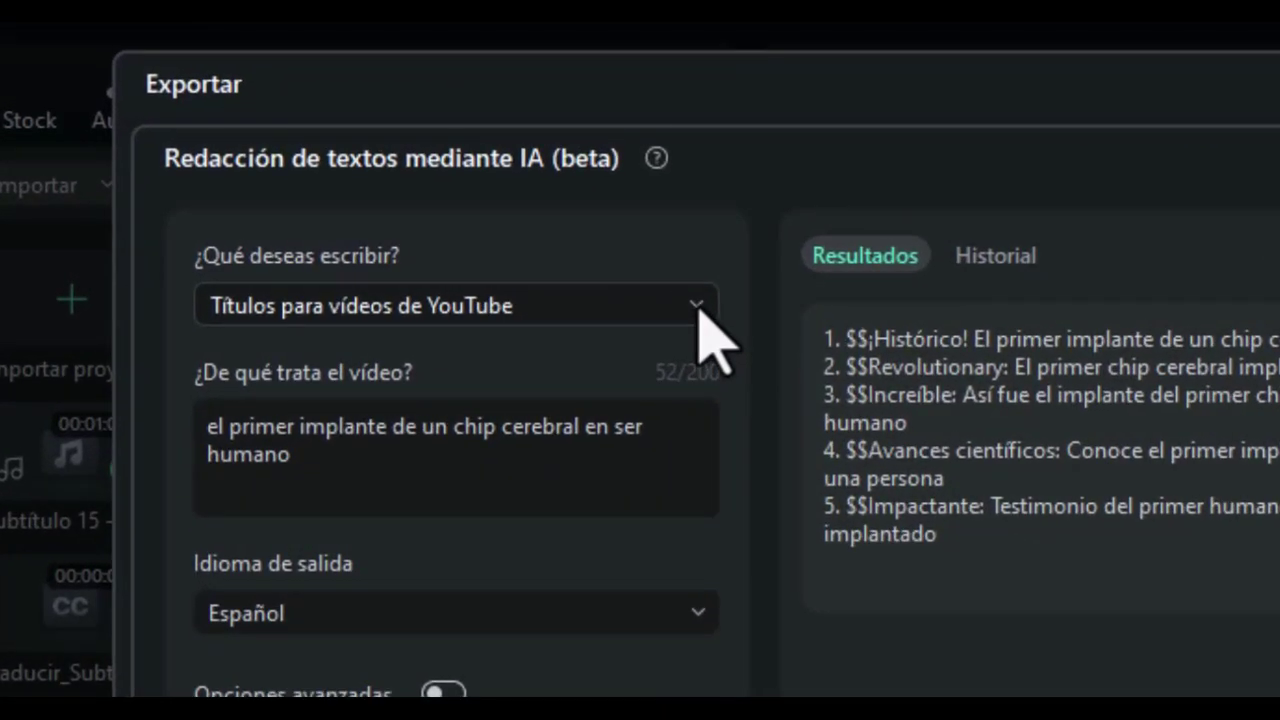
Generate YouTube video descriptions for the same topic, look through the results and close the AI text writer.
{"action": "left_click", "coordinate": [605, 226]}
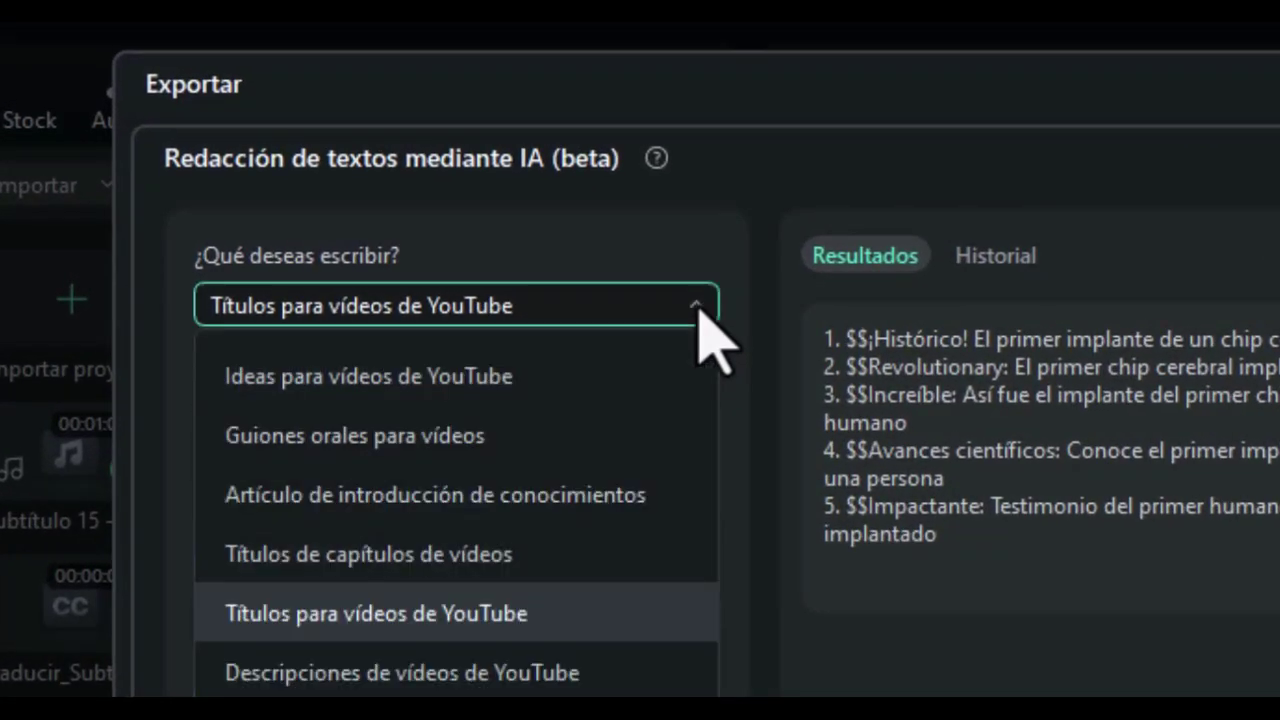
{"action": "left_click", "coordinate": [466, 688]}
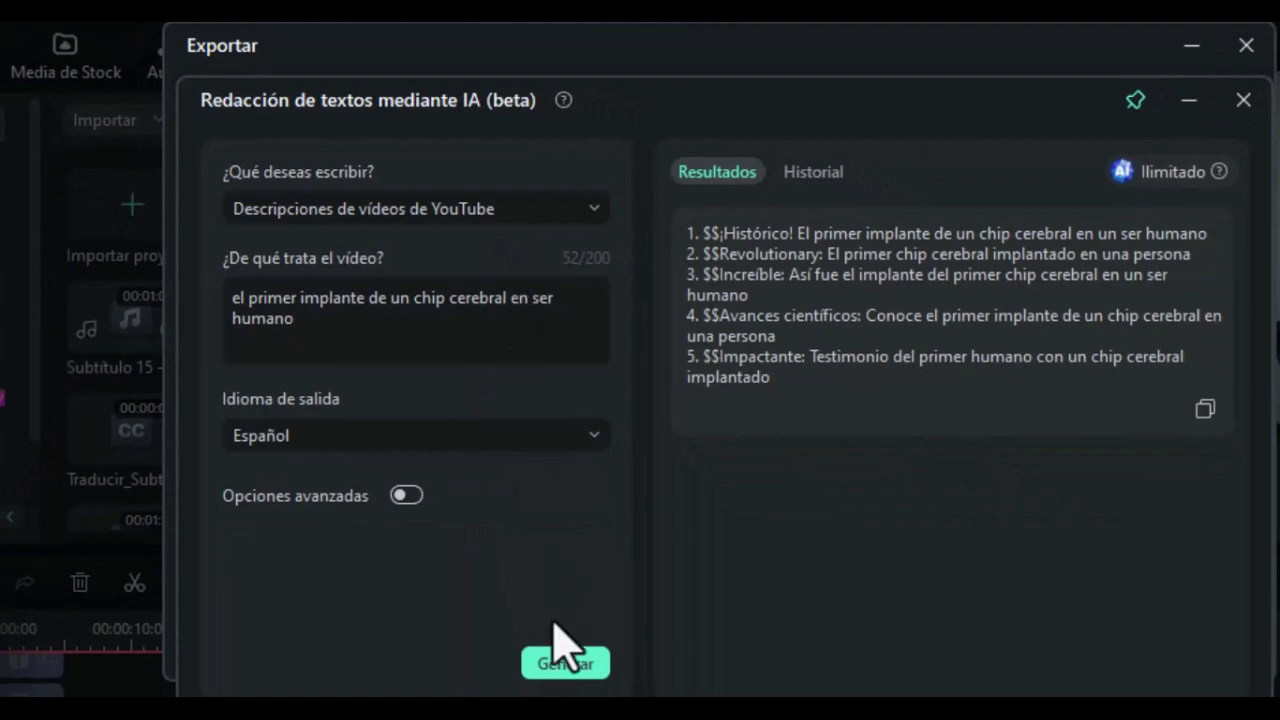
{"action": "left_click", "coordinate": [548, 668]}
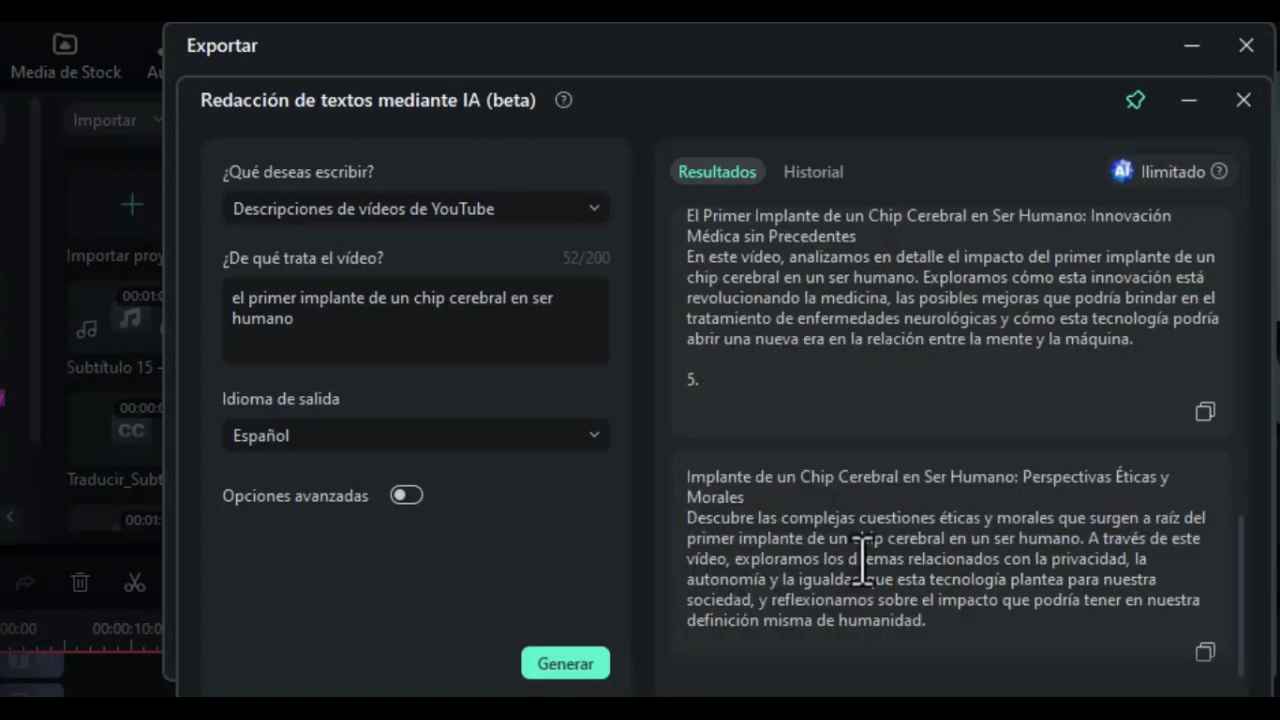
{"action": "scroll", "coordinate": [878, 577], "scroll_direction": "up", "scroll_amount": 1}
{"action": "scroll", "coordinate": [878, 577], "scroll_direction": "up", "scroll_amount": 5}
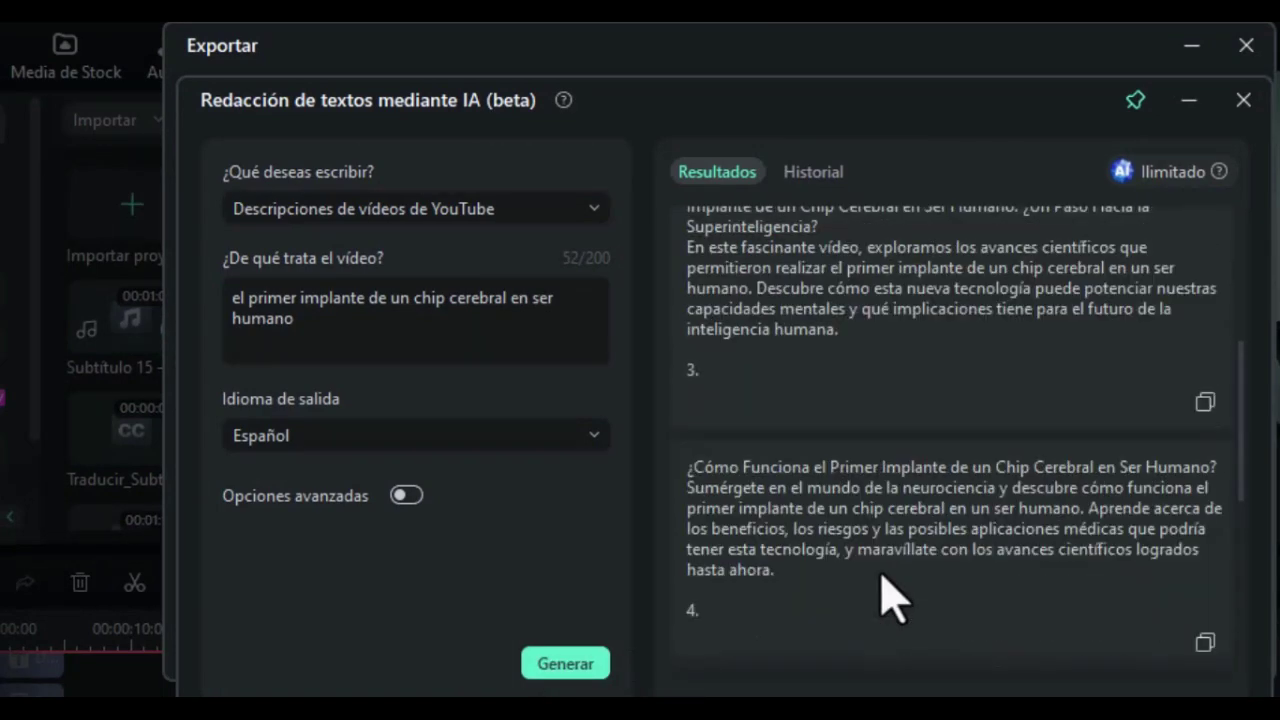
{"action": "scroll", "coordinate": [868, 557], "scroll_direction": "up", "scroll_amount": 3}
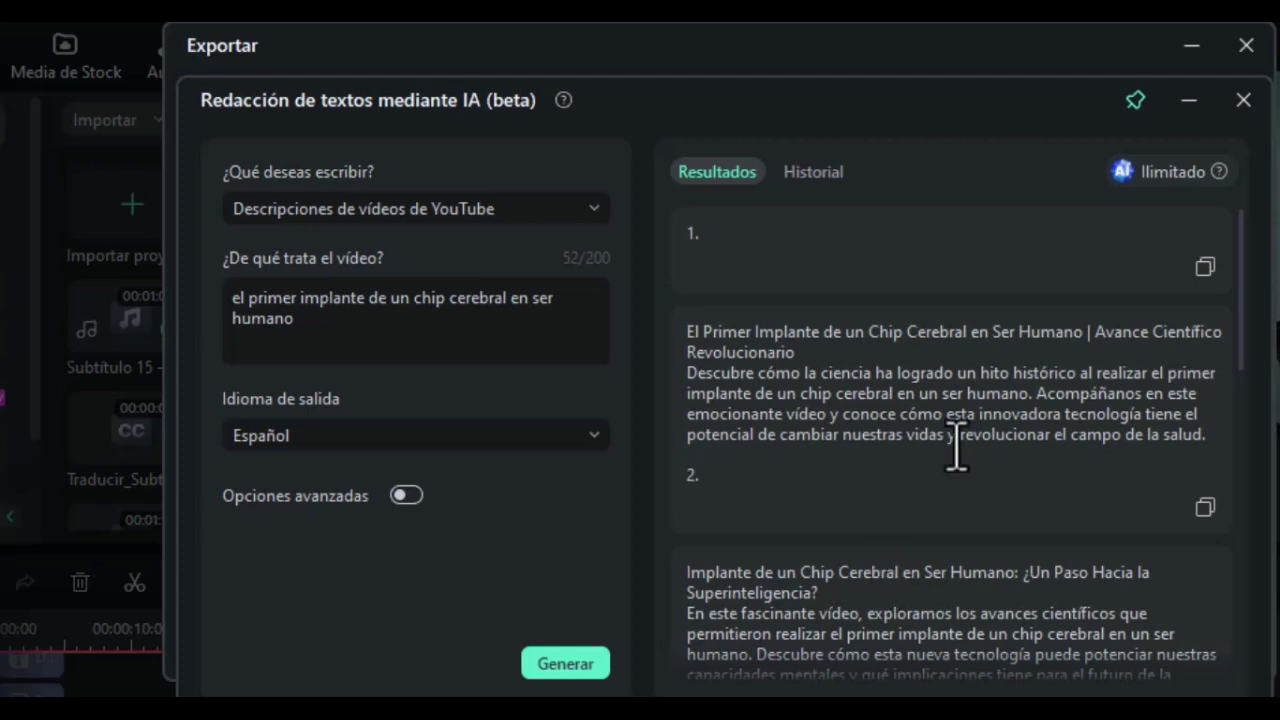
{"action": "left_click", "coordinate": [1243, 100]}
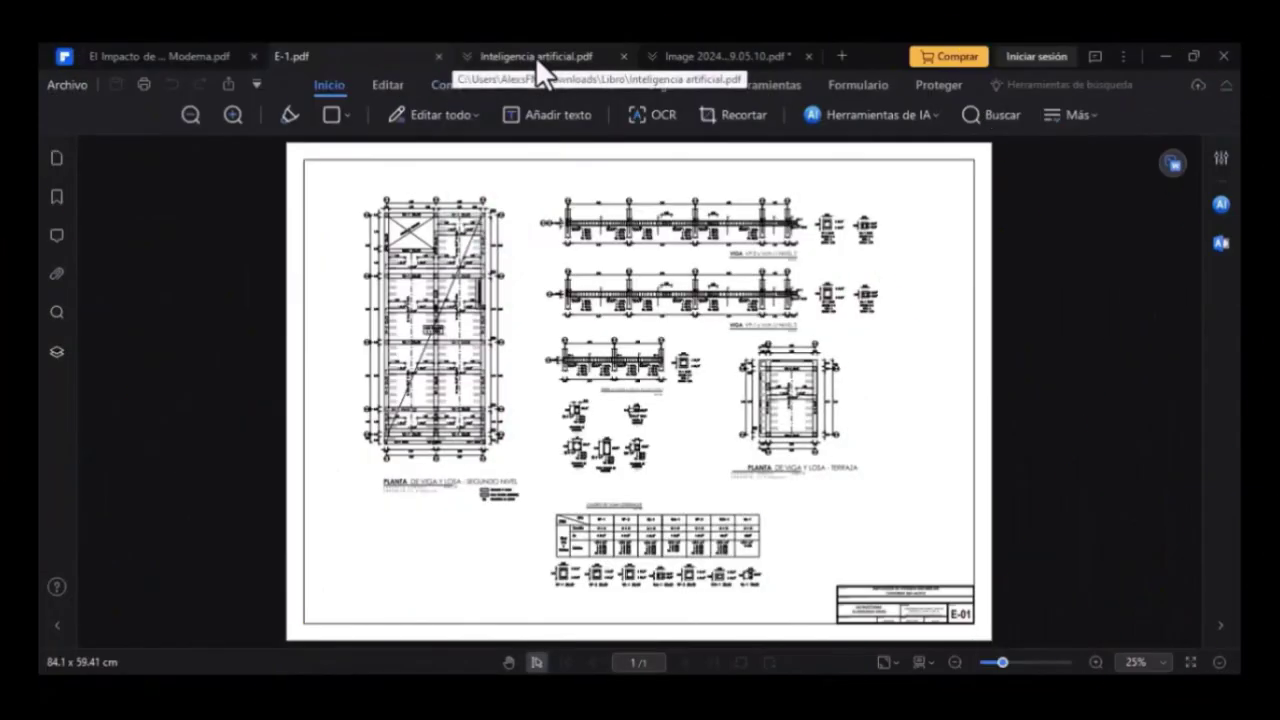
In PDFelement, view the Inteligencia artificial PDF and the scanned image PDF, and switch to the El Impacto PDF.
{"action": "left_click", "coordinate": [535, 56]}
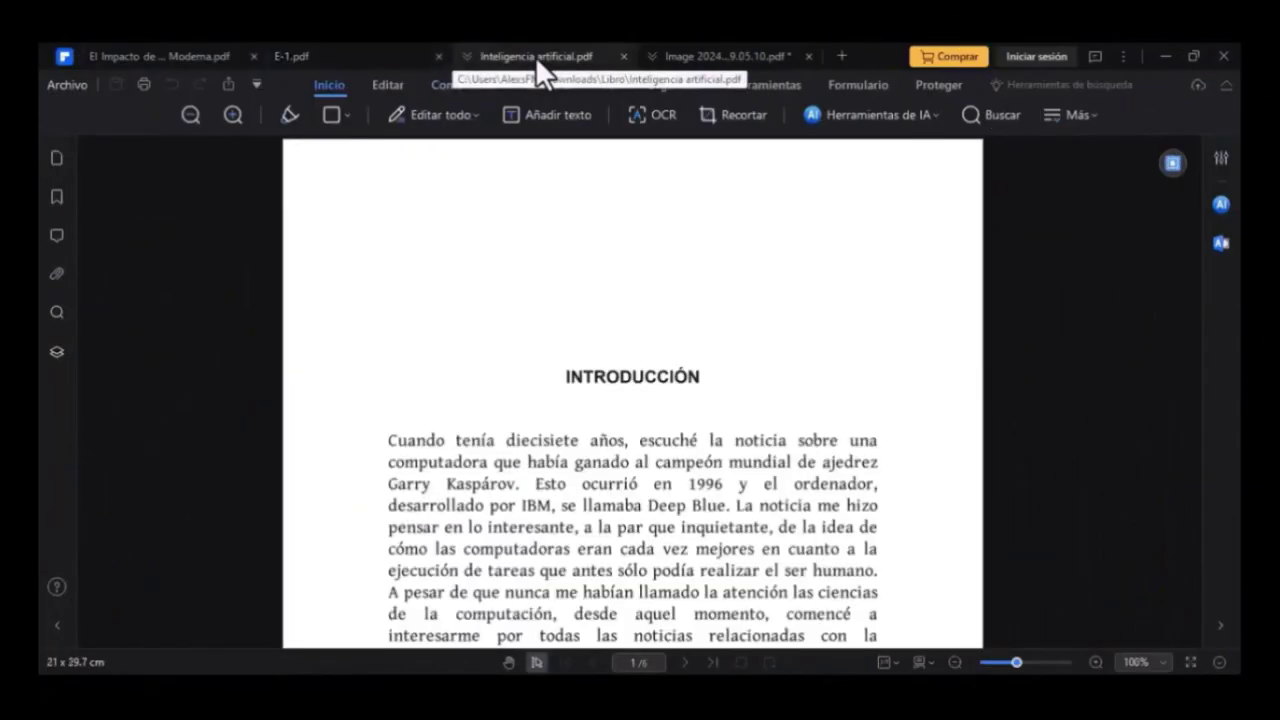
{"action": "left_click", "coordinate": [714, 59]}
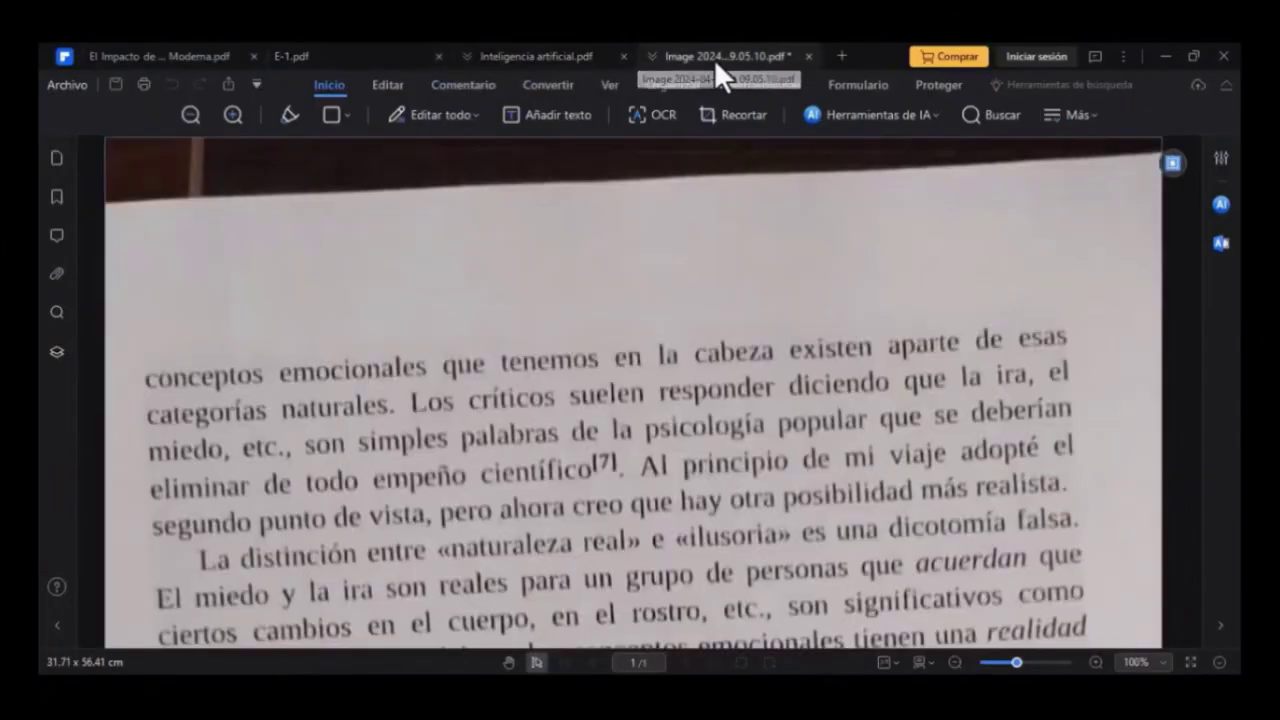
{"action": "left_click", "coordinate": [172, 56]}
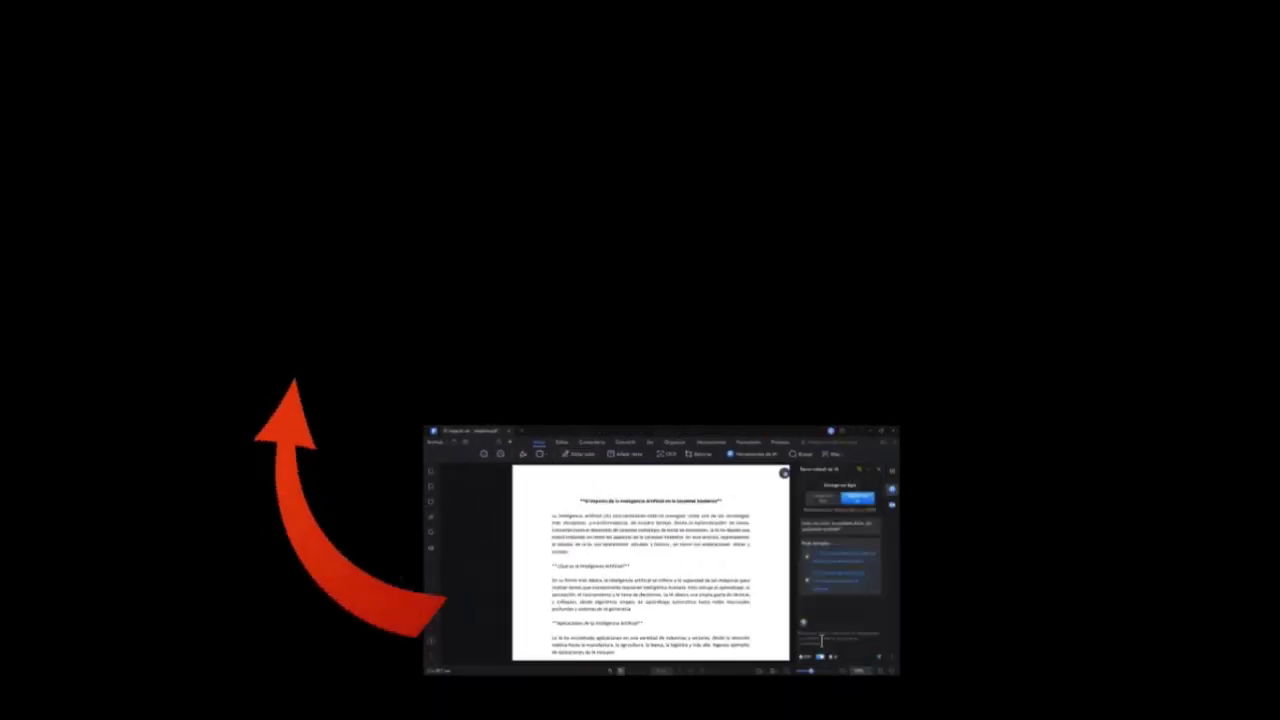
Summarize the PDF about the impact of artificial intelligence on modern society with the Resumir PDF AI tool.
{"action": "left_click", "coordinate": [750, 453]}
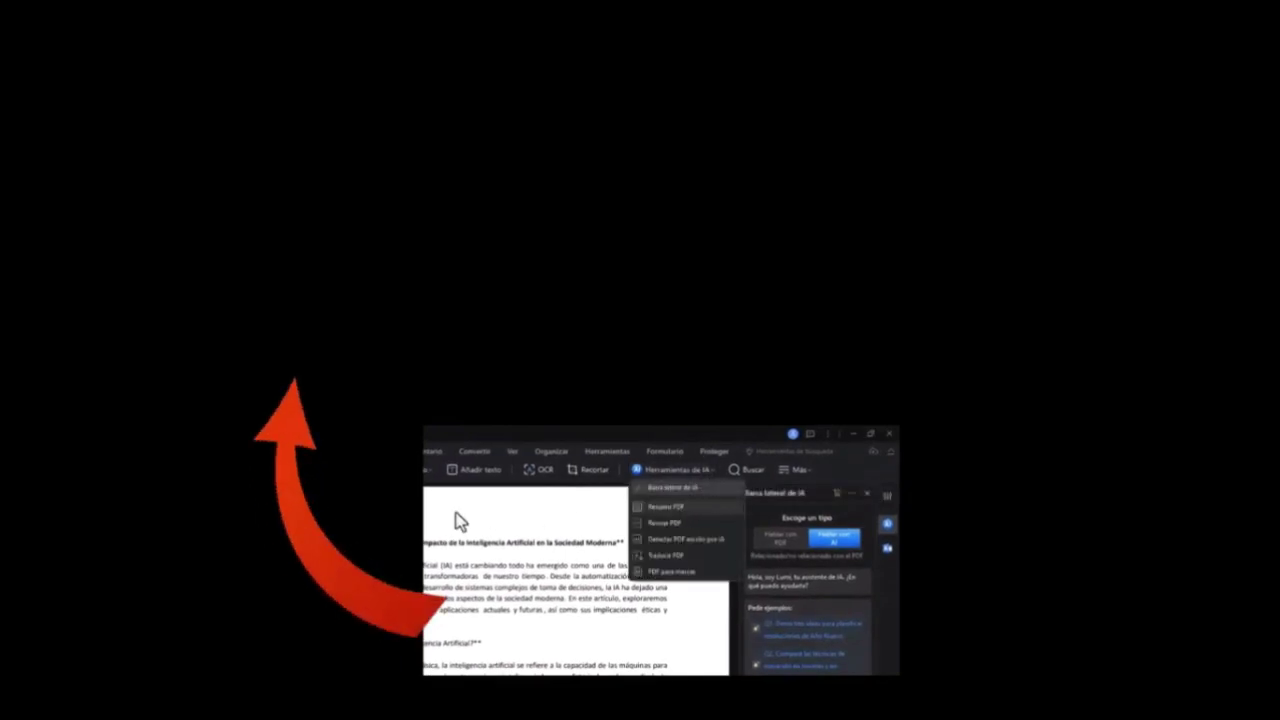
{"action": "left_click", "coordinate": [680, 508]}
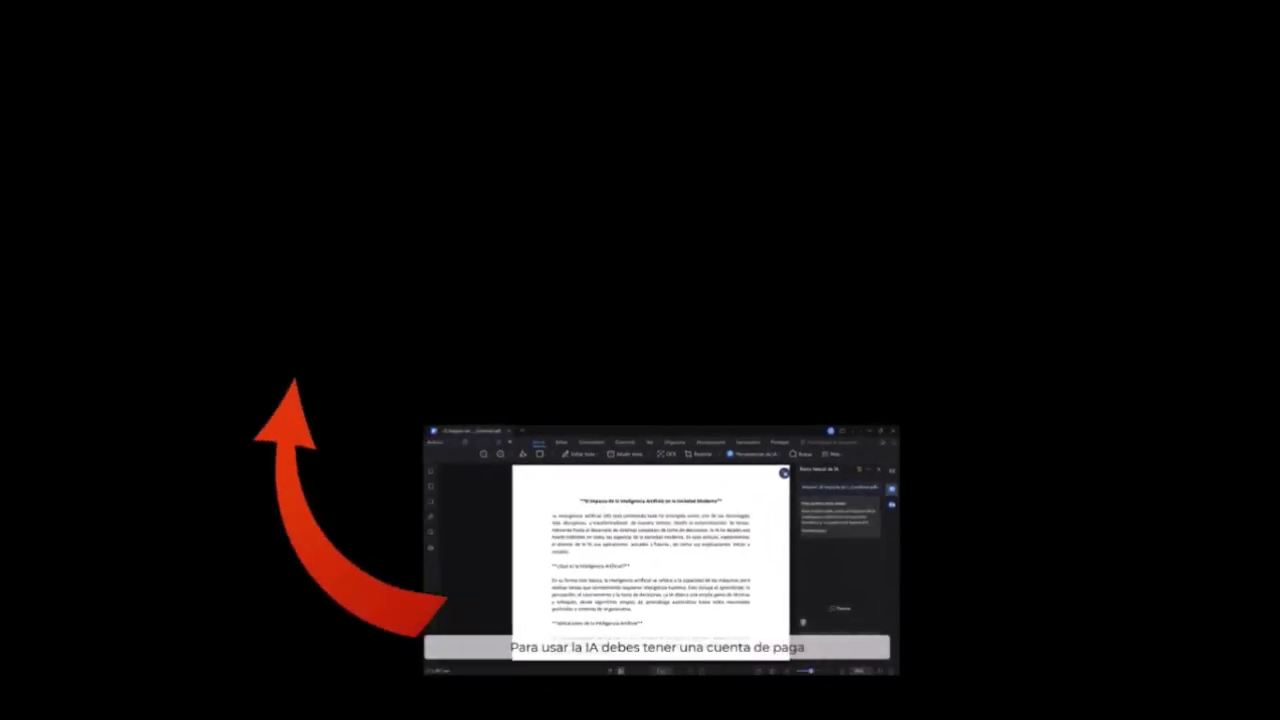